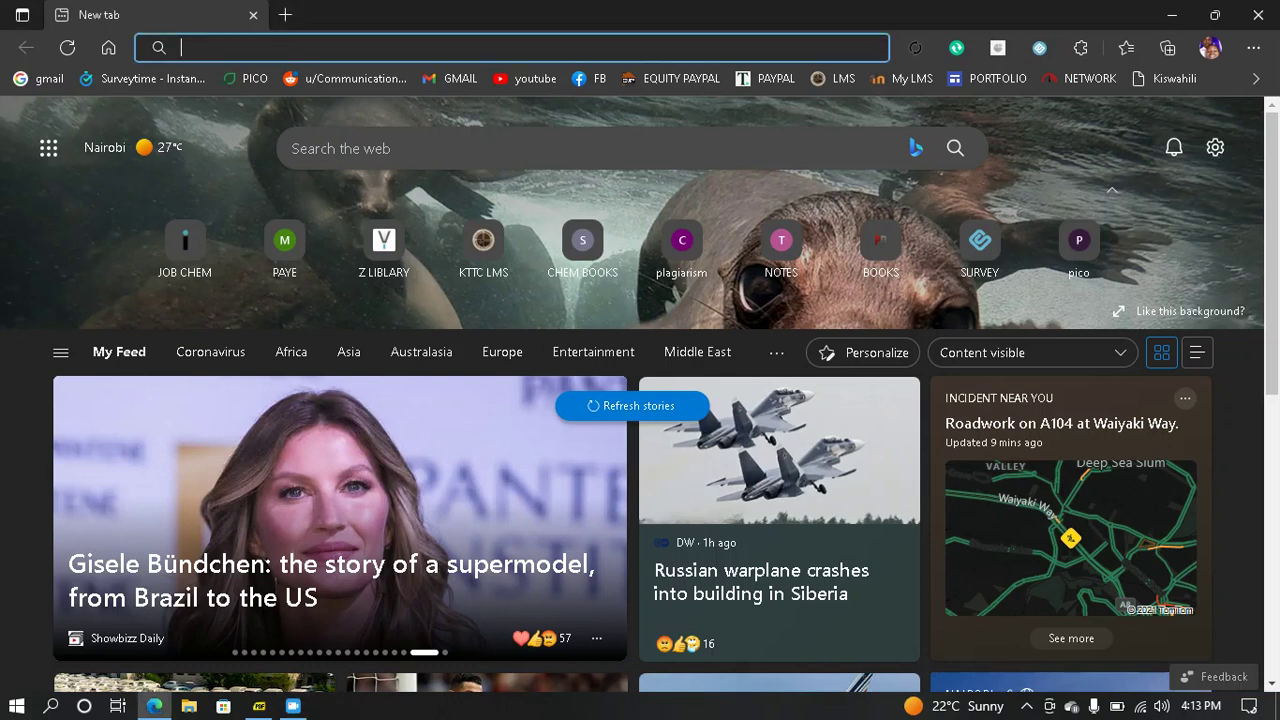
# - Paste the MoodleCloud web address into Edge's address bar and load the page
pyautogui.write('moodle.com/moodlecloud')
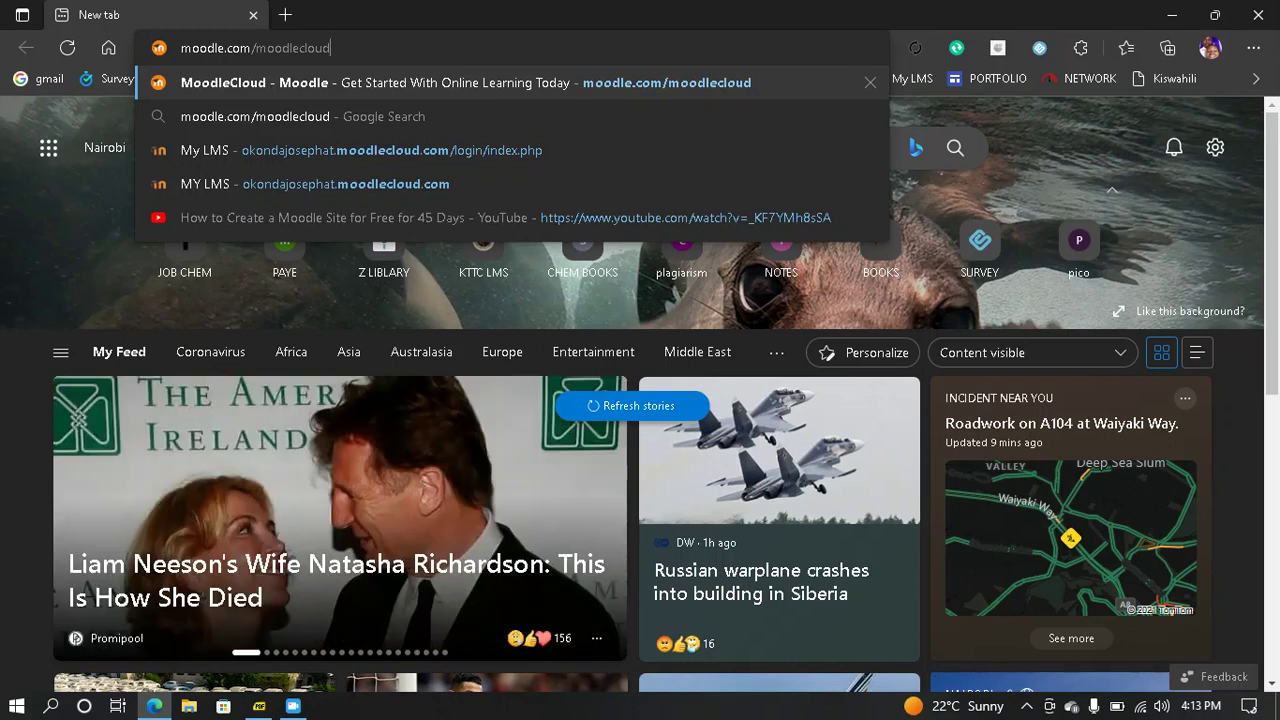
pyautogui.press('Return')
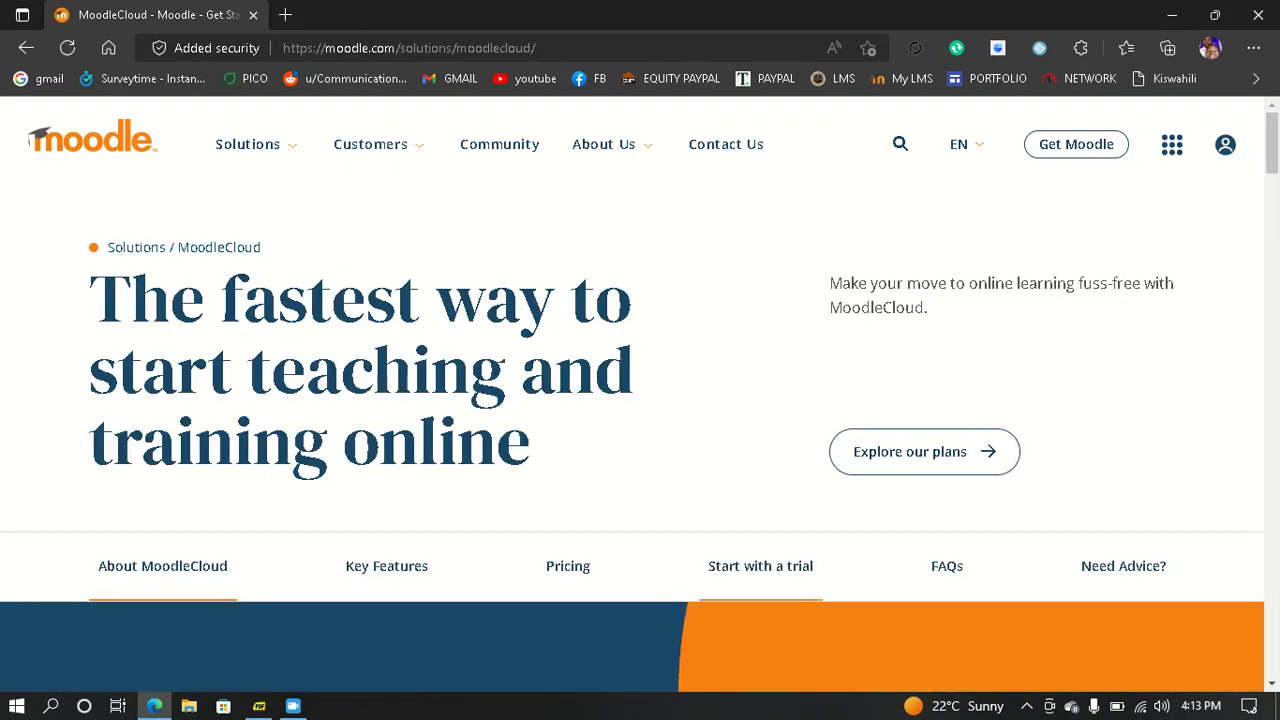
# - Start the MoodleCloud 45-day free trial signup from the trial section
pyautogui.click(760, 566)
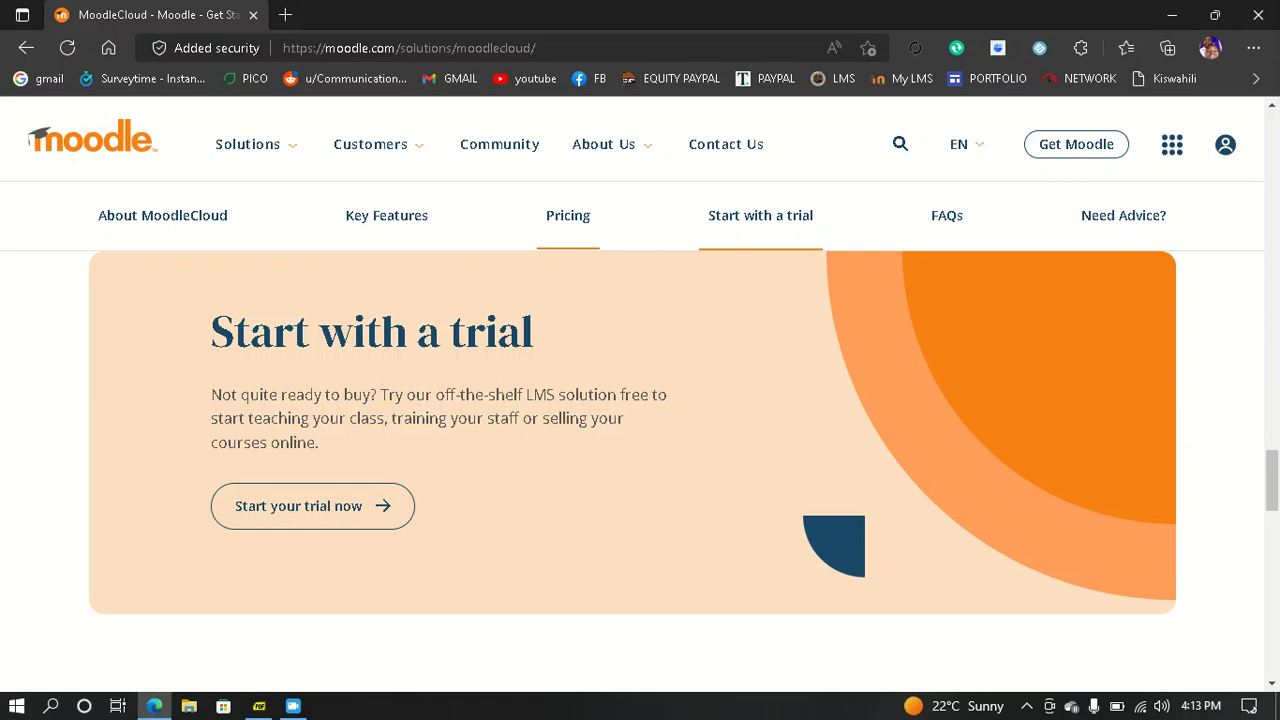
pyautogui.click(312, 506)
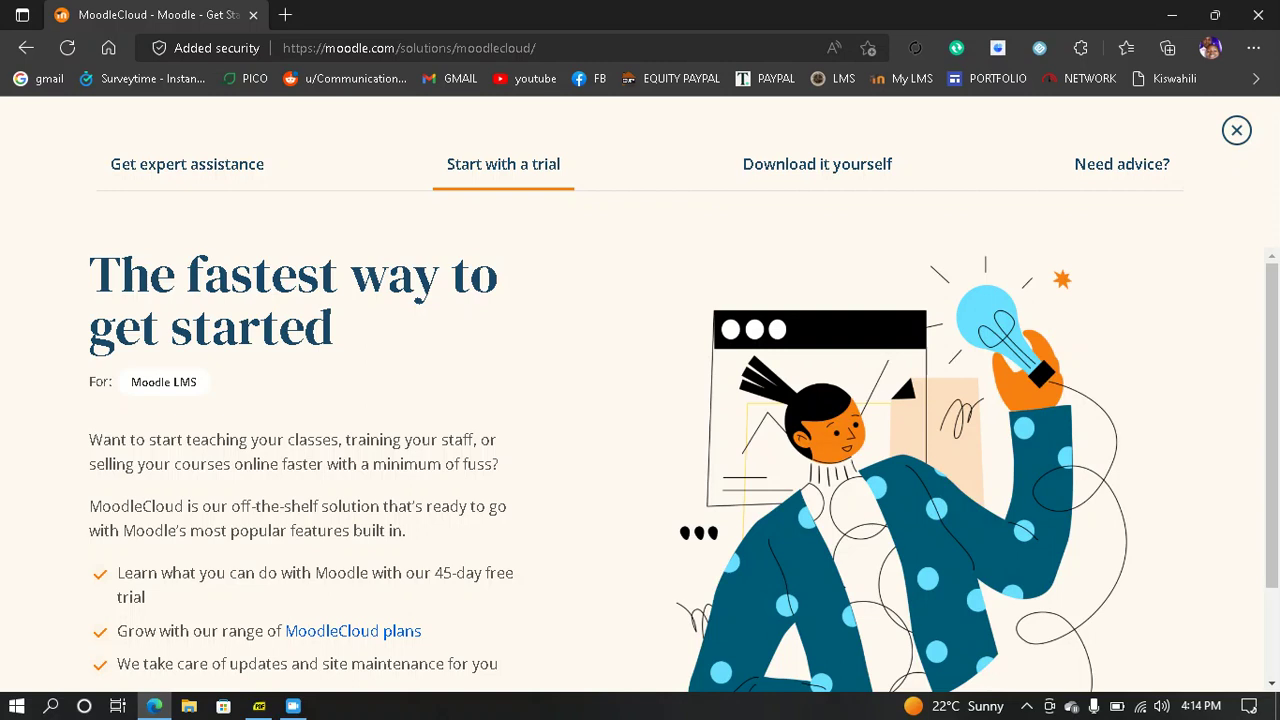
pyautogui.scroll(-1, 683, 469)
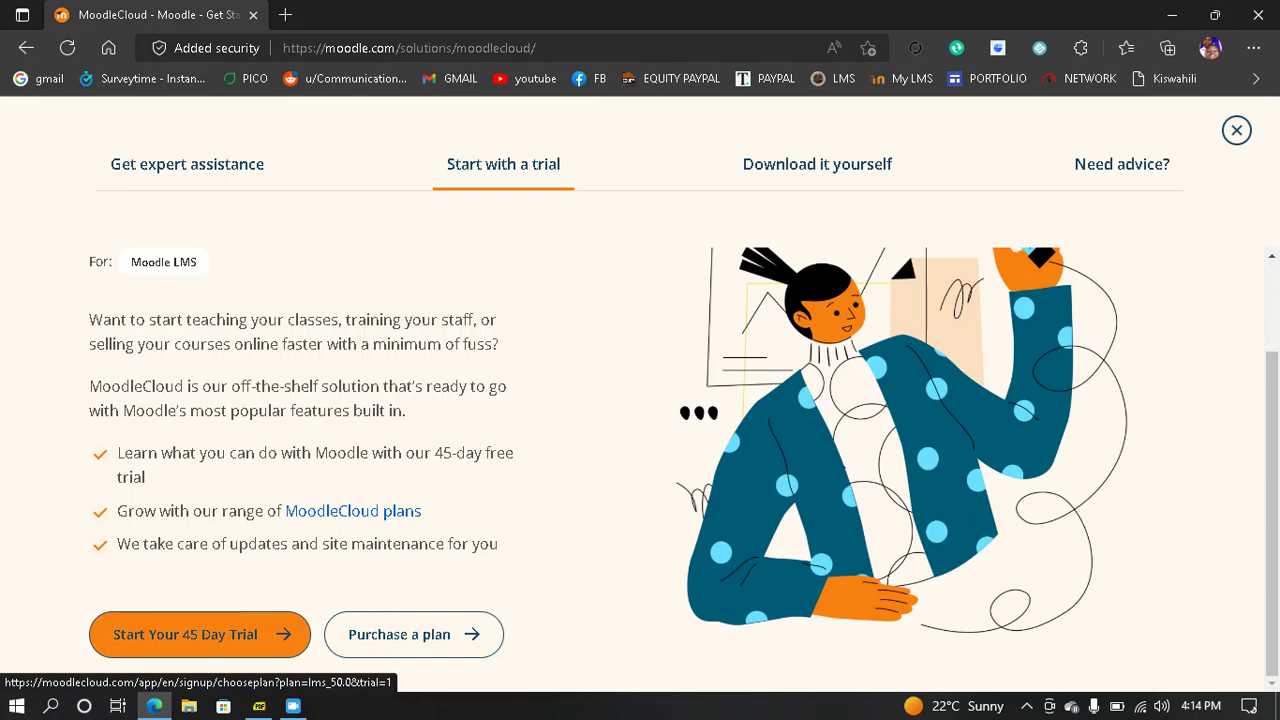
pyautogui.click(199, 634)
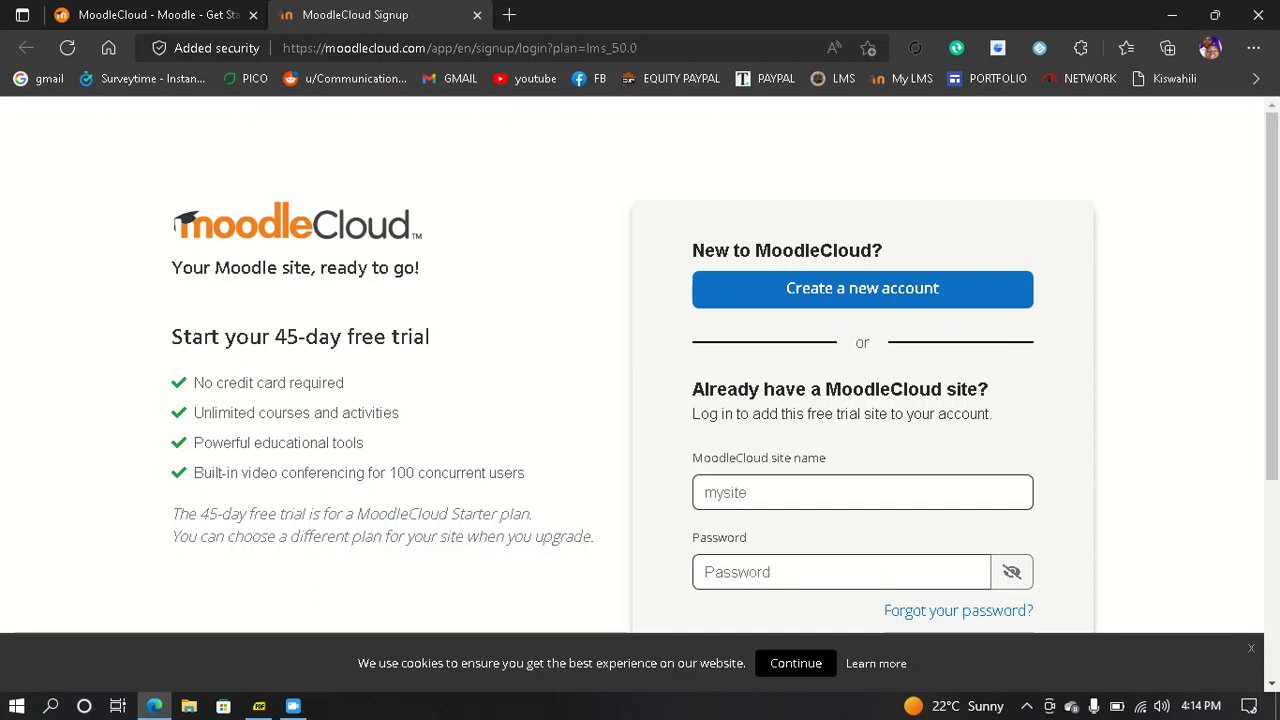
# - Create a new account and enter the first name, last name and autofilled e-mail address
pyautogui.click(862, 288)
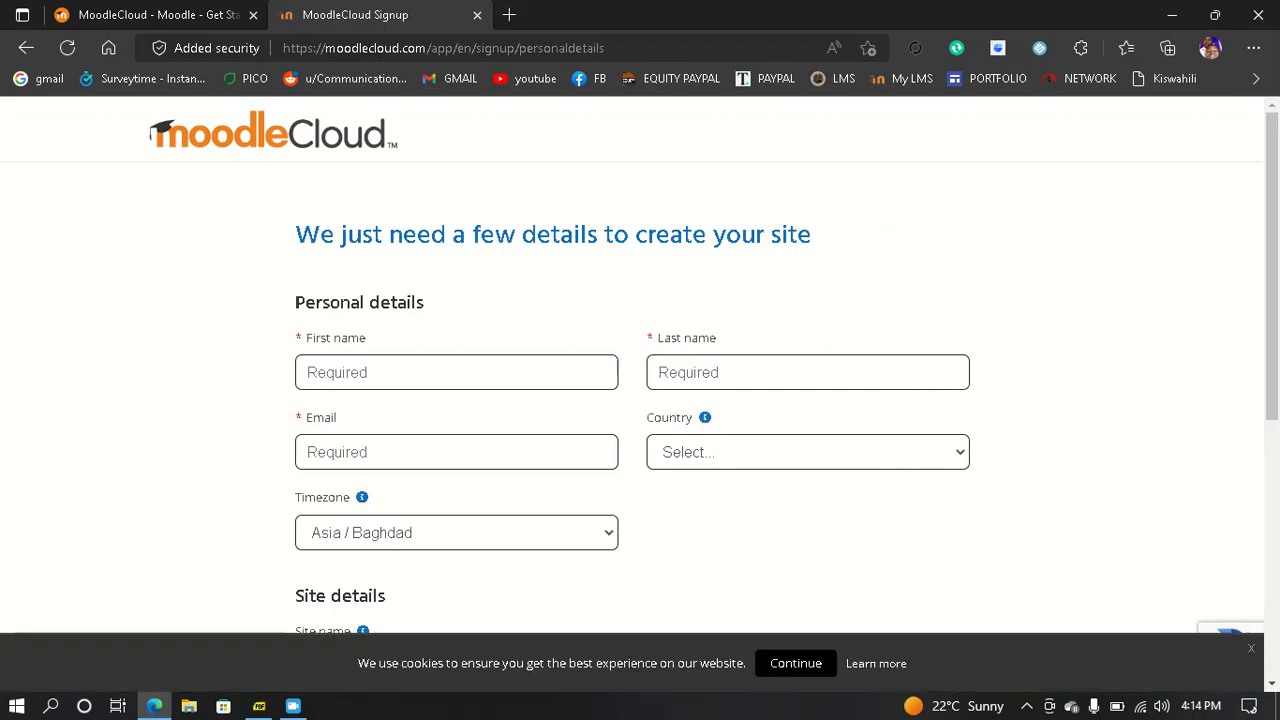
pyautogui.scroll(-1, 640, 365)
pyautogui.click(456, 298)
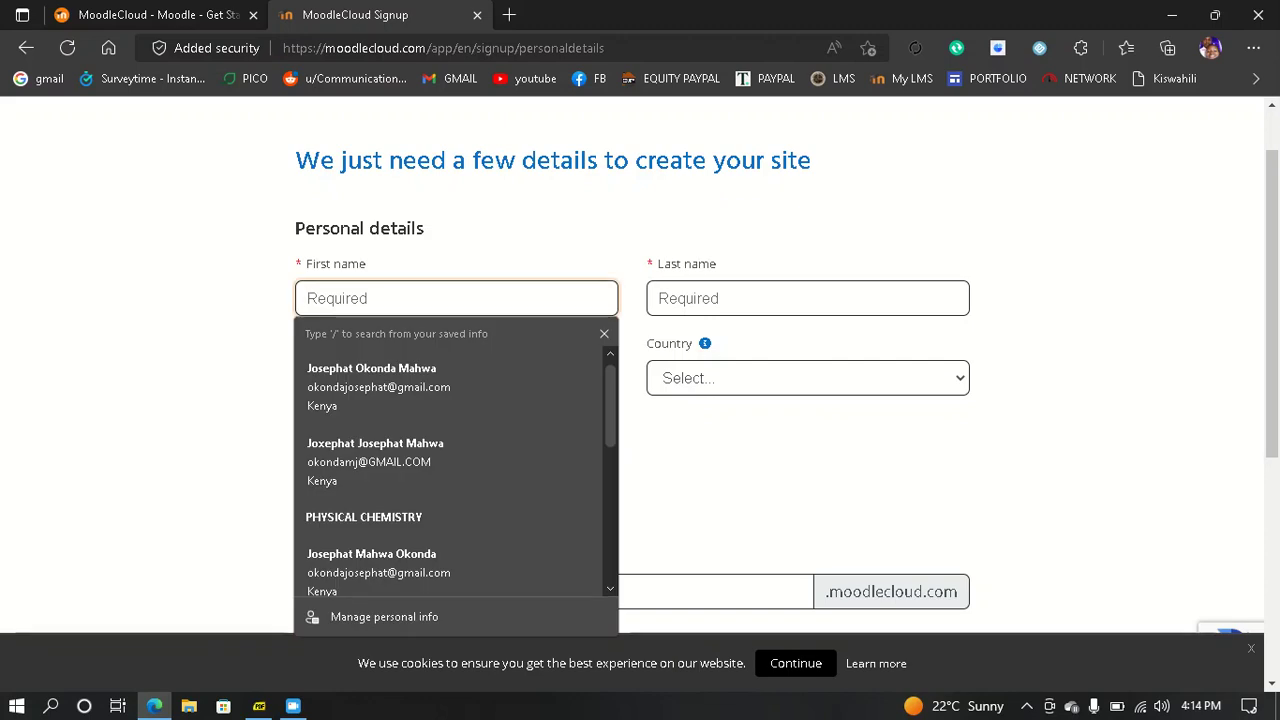
pyautogui.write('JOS')
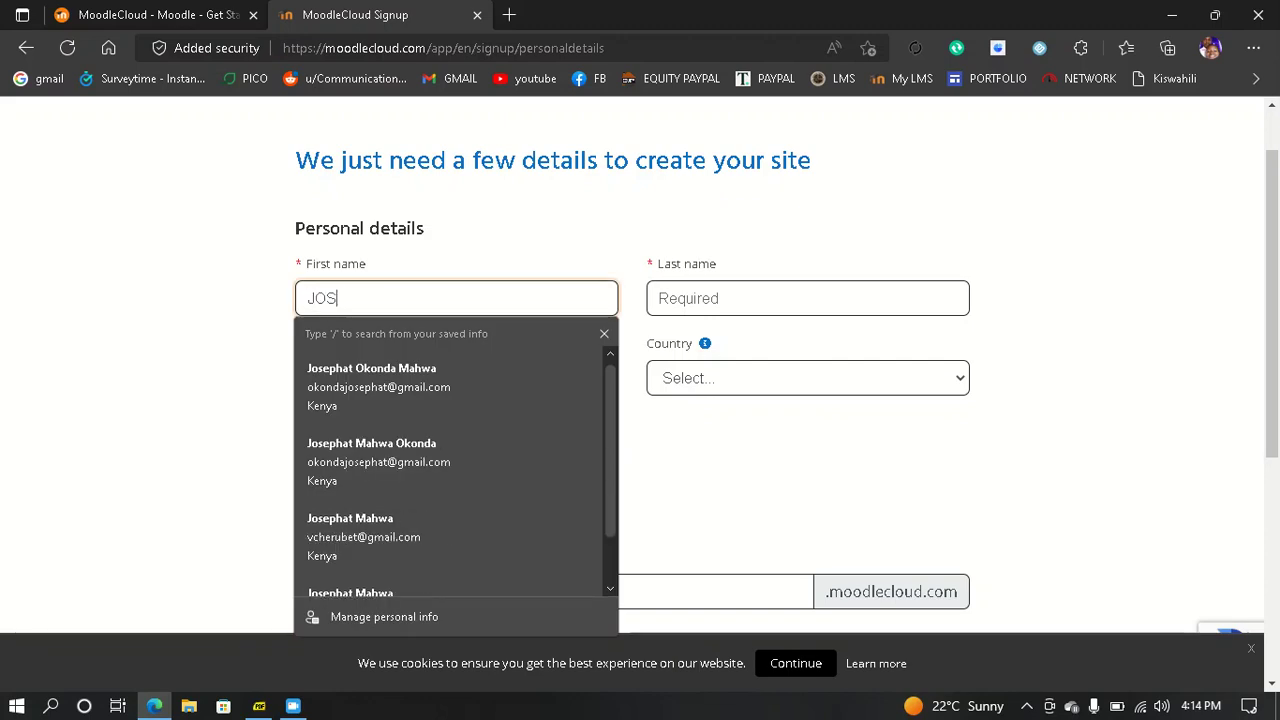
pyautogui.write('EPHAT')
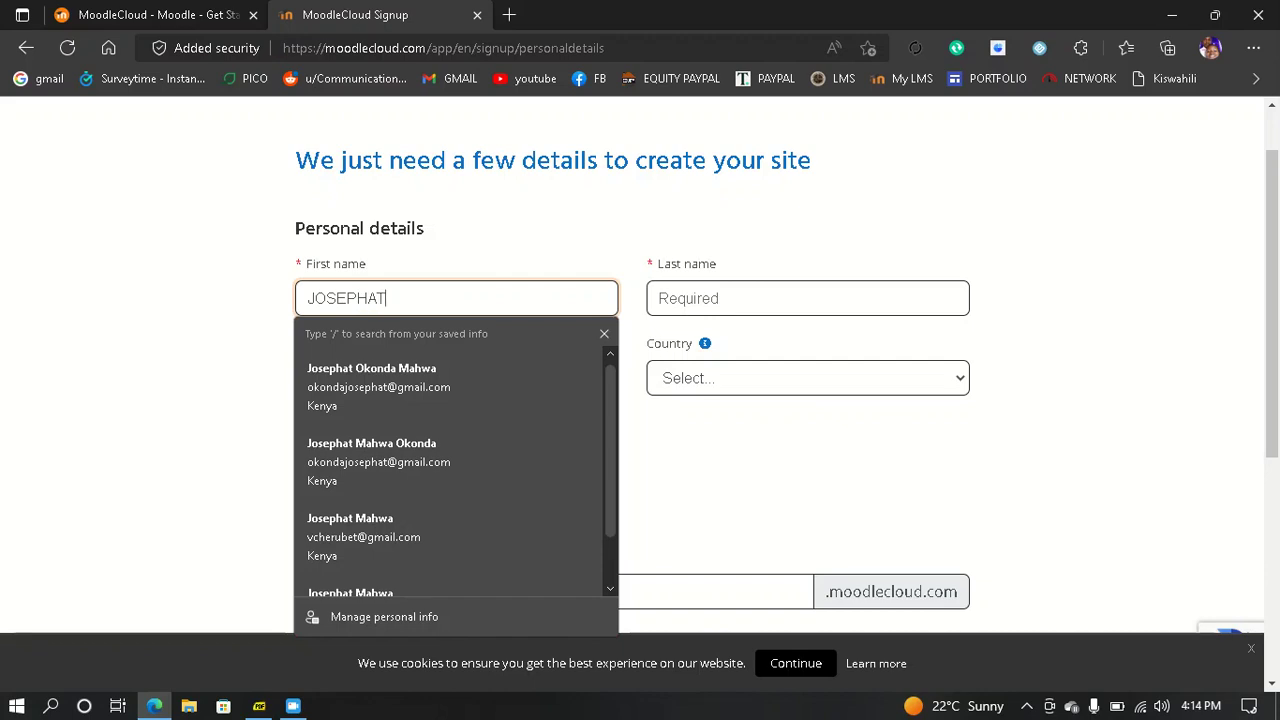
pyautogui.press('Tab')
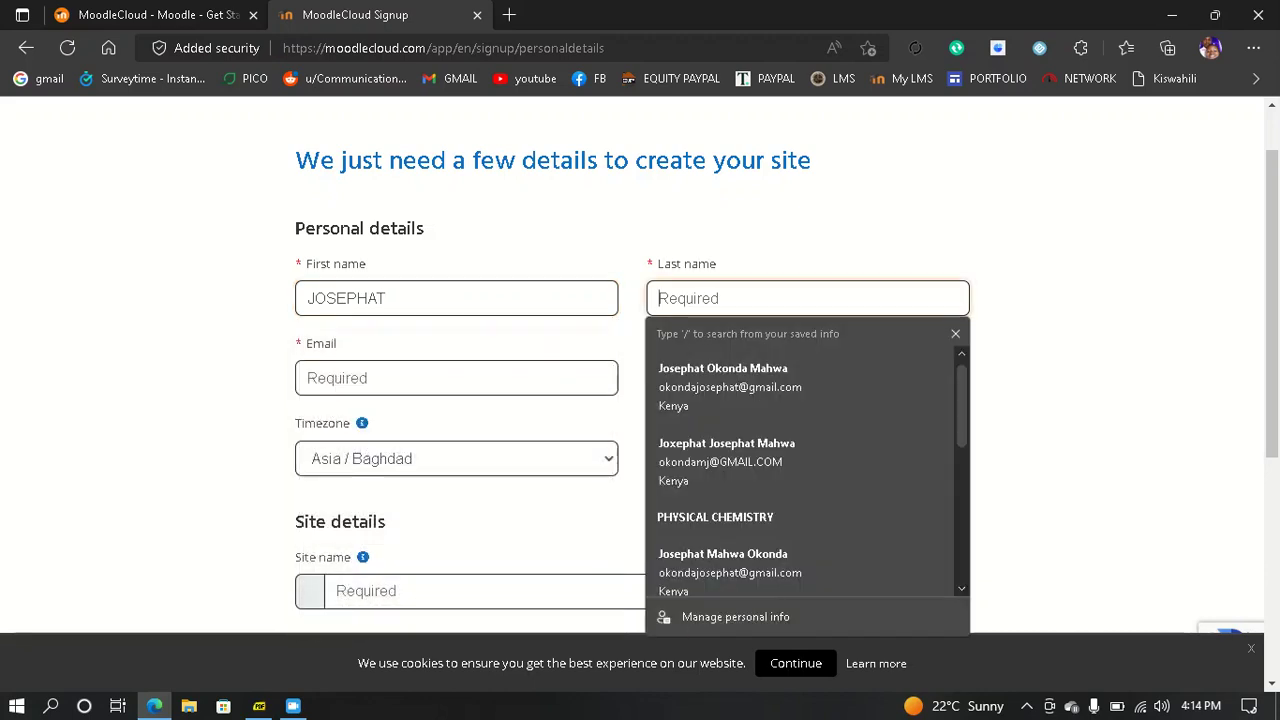
pyautogui.write('OKONDA')
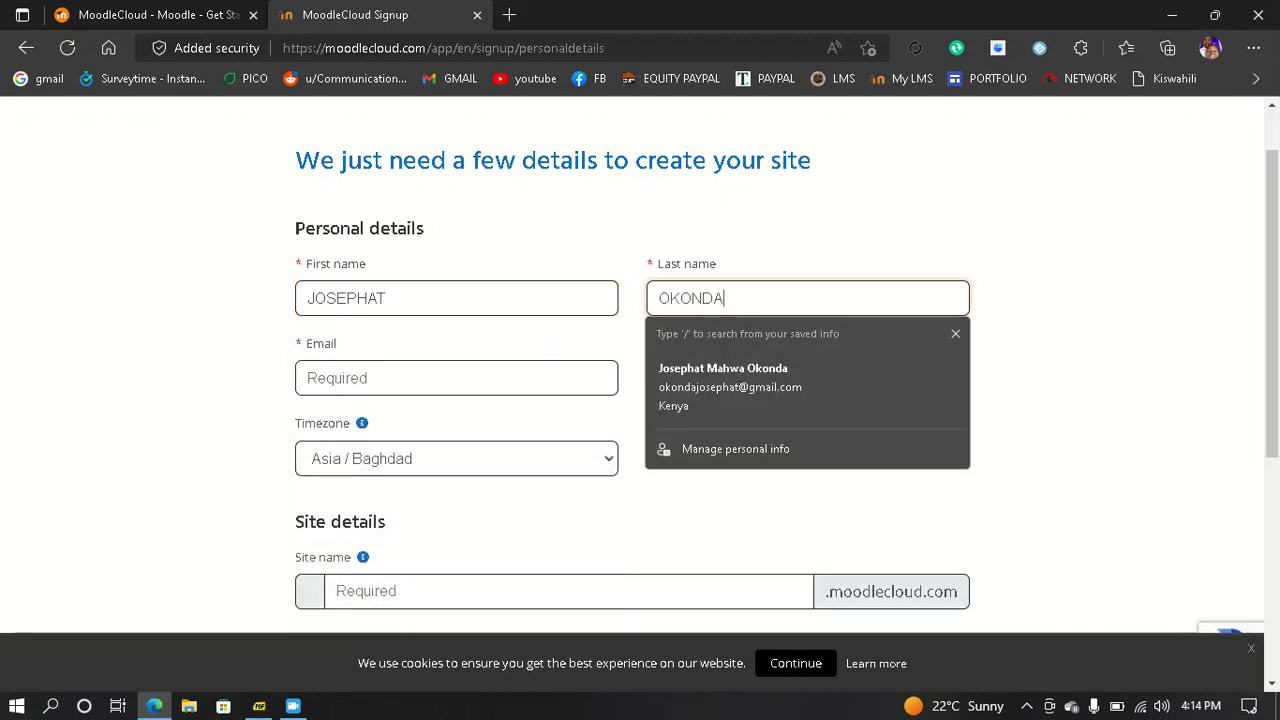
pyautogui.press('Tab')
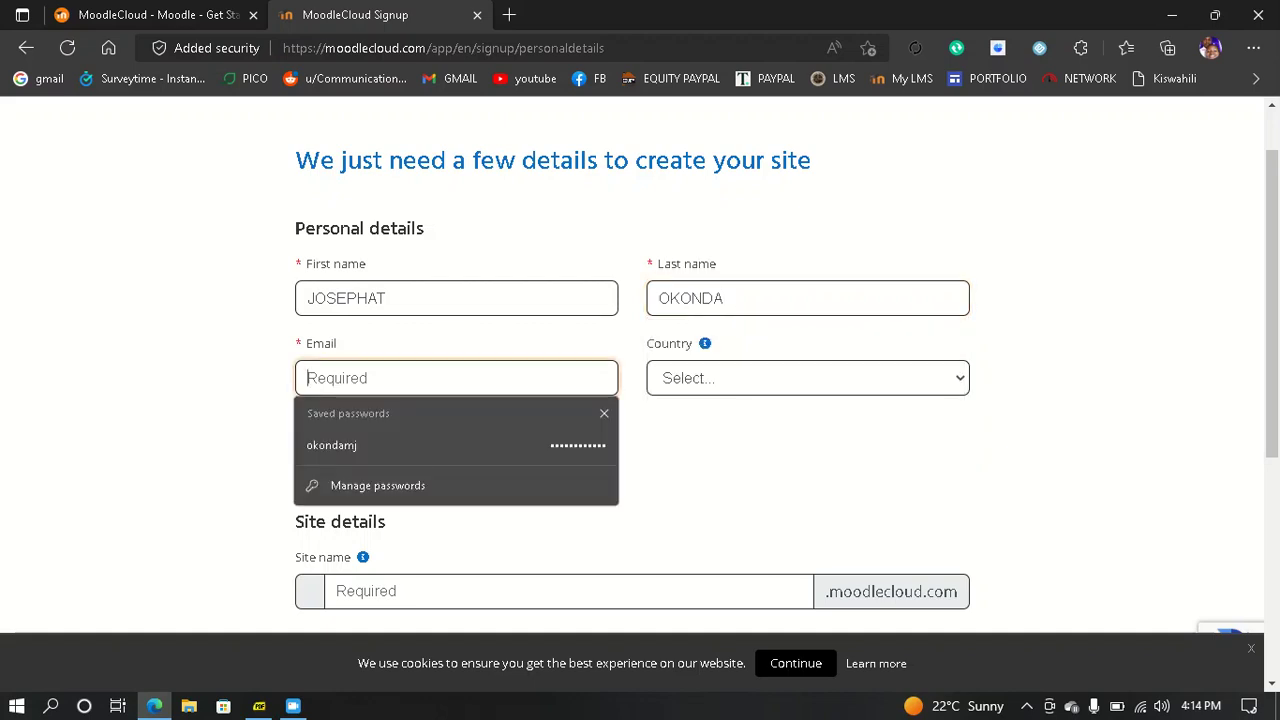
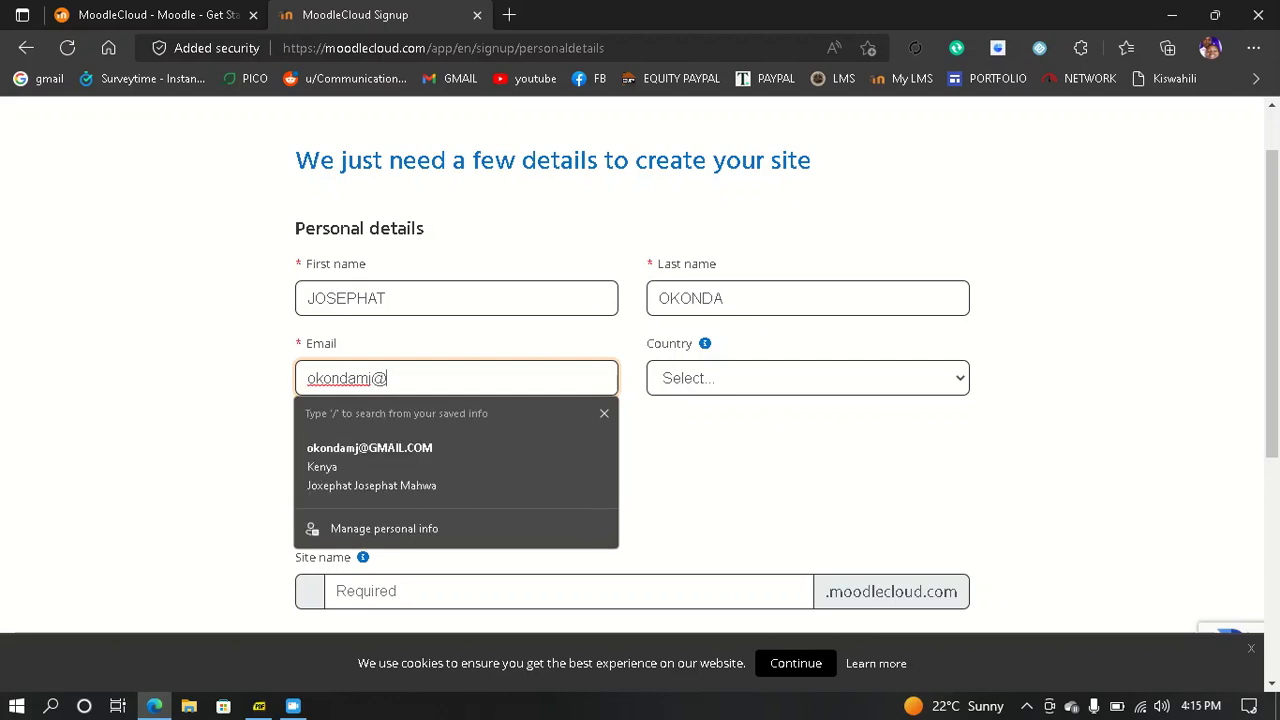
pyautogui.press('Down')
pyautogui.press('Return')
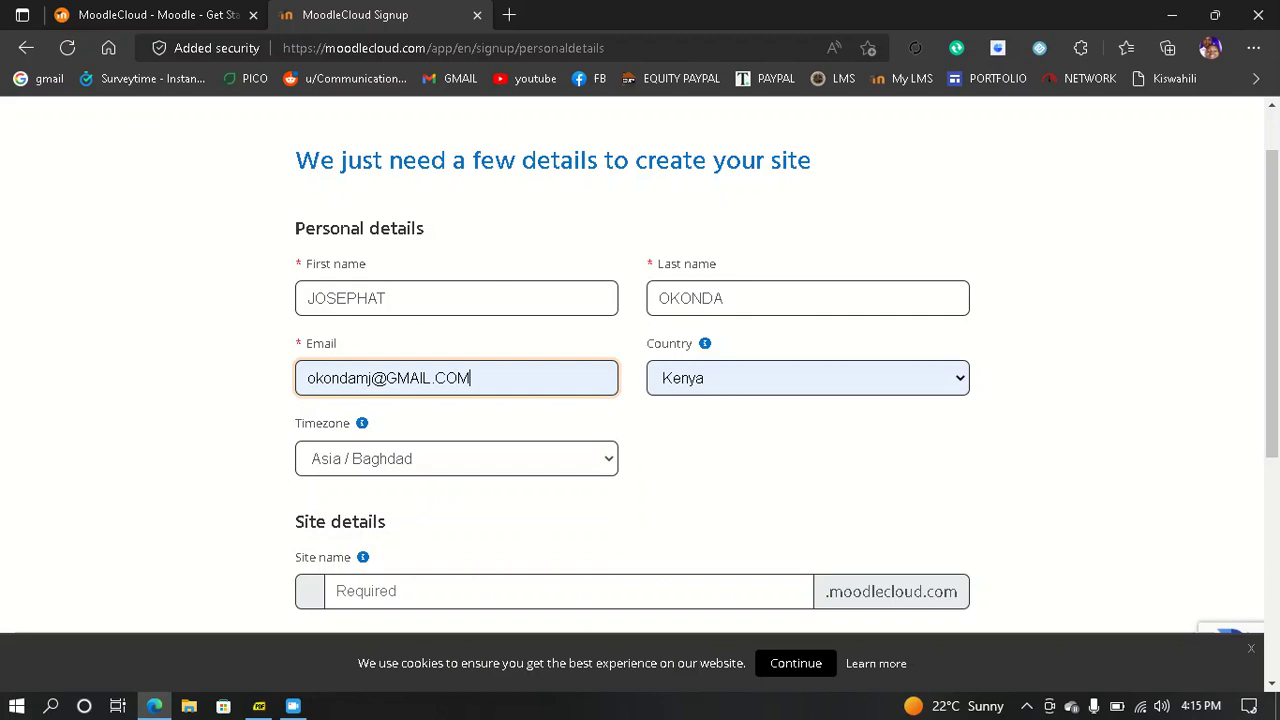
# - Choose Africa / Nairobi as the account timezone
pyautogui.click(456, 459)
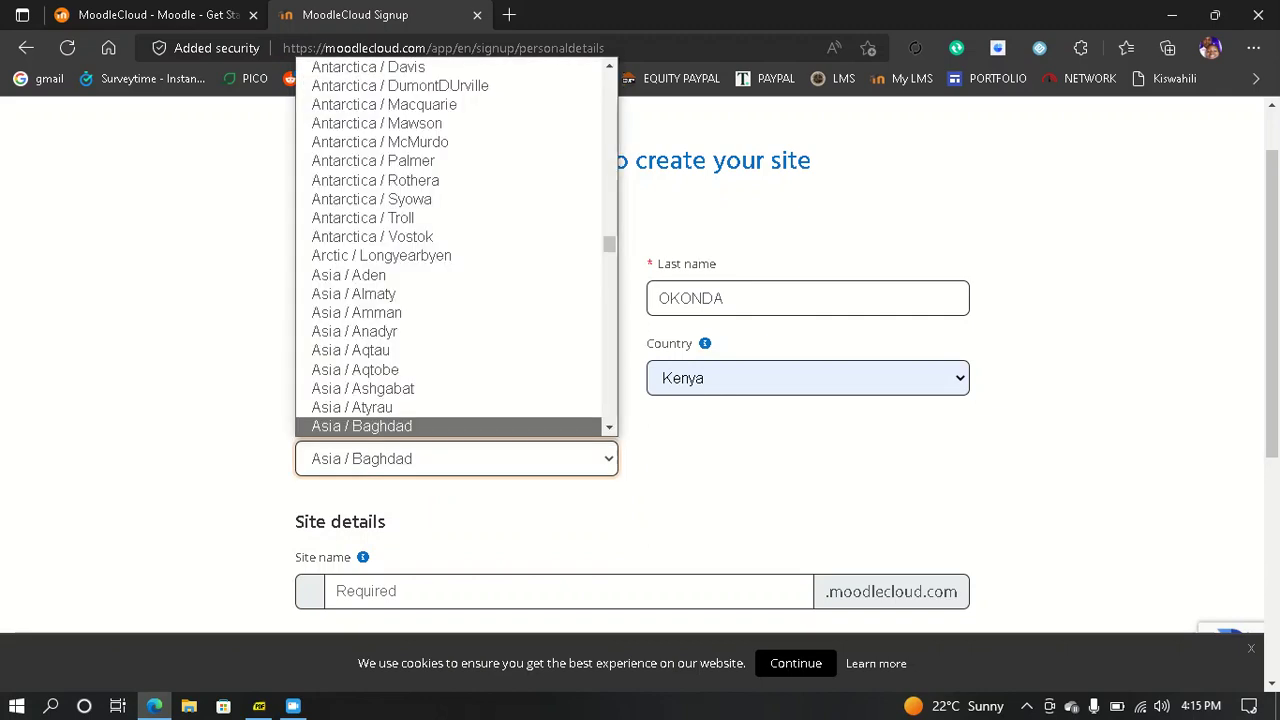
pyautogui.press('Down')
pyautogui.press('Down')
pyautogui.press('Down')
pyautogui.press('Down')
pyautogui.press('Down')
pyautogui.press('Down')
pyautogui.press('Down')
pyautogui.press('Down')
pyautogui.press('Down')
pyautogui.press('Down')
pyautogui.press('Down')
pyautogui.press('Down')
pyautogui.press('Down')
pyautogui.press('Down')
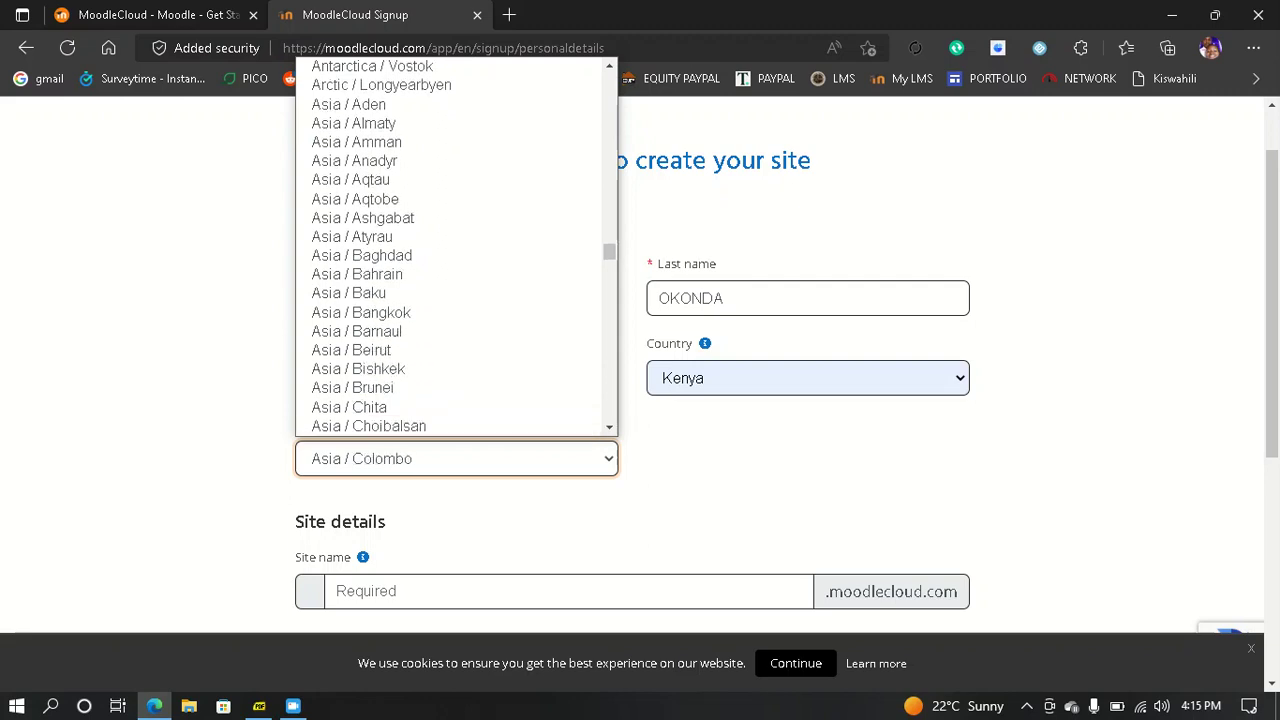
pyautogui.press('Up')
pyautogui.press('Up')
pyautogui.press('Up')
pyautogui.press('Up')
pyautogui.press('Up')
pyautogui.press('Up')
pyautogui.press('Up')
pyautogui.press('Up')
pyautogui.press('Up')
pyautogui.press('Up')
pyautogui.press('Up')
pyautogui.press('Up')
pyautogui.press('Up')
pyautogui.press('Up')
pyautogui.press('Up')
pyautogui.press('Up')
pyautogui.press('Up')
pyautogui.press('Up')
pyautogui.press('Up')
pyautogui.press('Up')
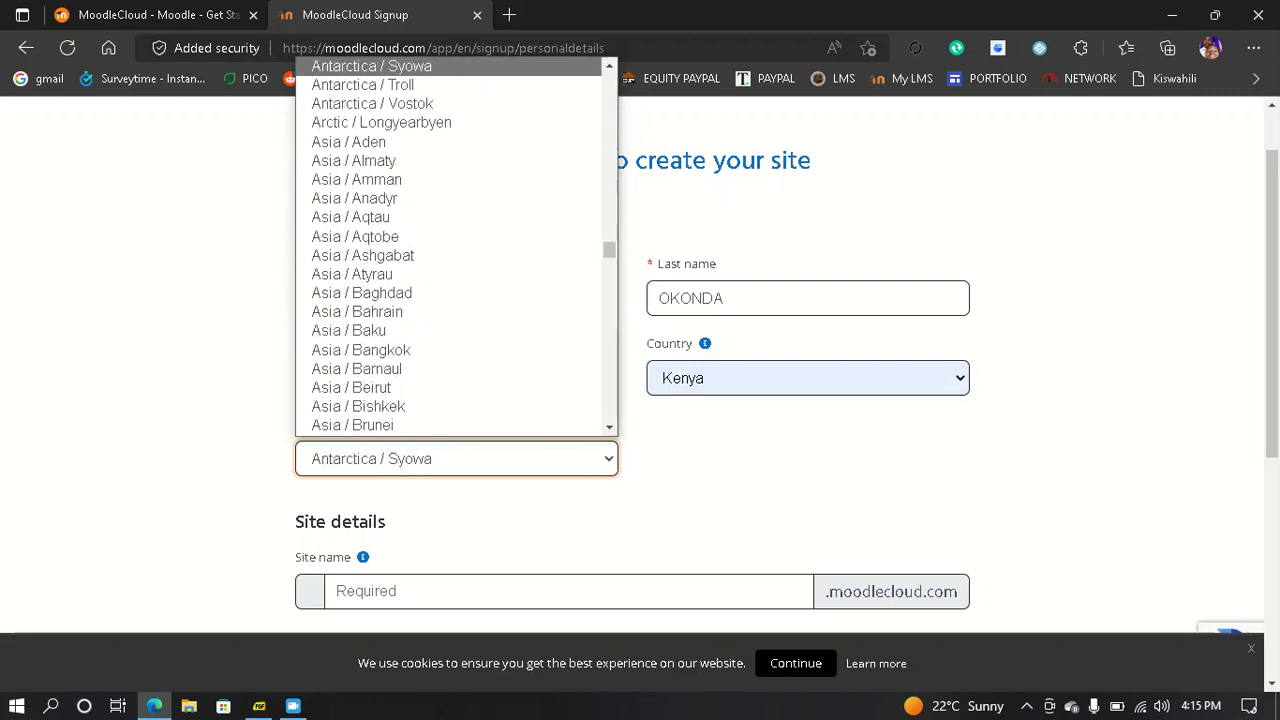
pyautogui.press('Up')
pyautogui.press('Up')
pyautogui.press('Up')
pyautogui.press('Up')
pyautogui.press('Up')
pyautogui.press('Up')
pyautogui.press('Up')
pyautogui.press('Up')
pyautogui.press('Up')
pyautogui.press('Up')
pyautogui.press('Up')
pyautogui.press('Up')
pyautogui.press('Up')
pyautogui.press('Up')
pyautogui.press('Up')
pyautogui.press('Up')
pyautogui.press('Up')
pyautogui.press('Up')
pyautogui.press('Up')
pyautogui.press('Up')
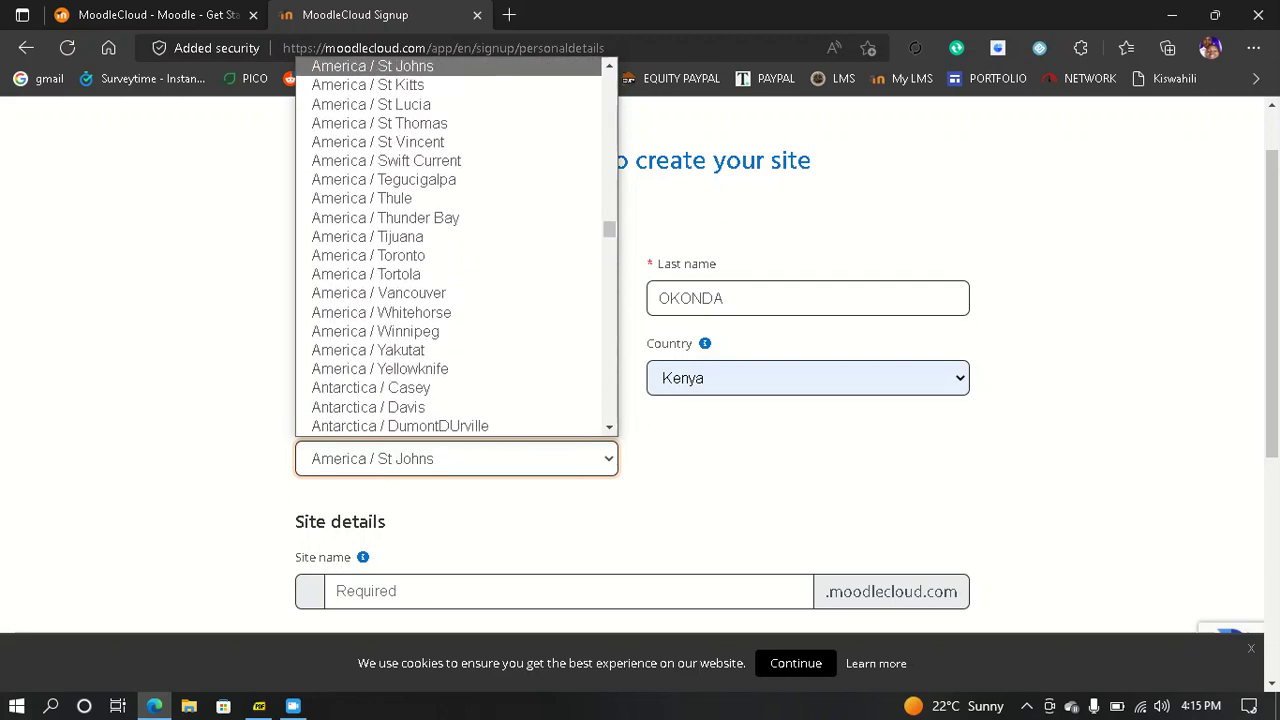
pyautogui.press('Up')
pyautogui.press('Up')
pyautogui.press('Up')
pyautogui.press('Up')
pyautogui.press('Up')
pyautogui.press('Up')
pyautogui.press('Up')
pyautogui.press('Up')
pyautogui.press('Up')
pyautogui.press('Up')
pyautogui.press('Up')
pyautogui.press('Up')
pyautogui.press('Up')
pyautogui.press('Up')
pyautogui.press('Up')
pyautogui.press('Up')
pyautogui.press('Up')
pyautogui.press('Up')
pyautogui.press('Up')
pyautogui.press('Up')
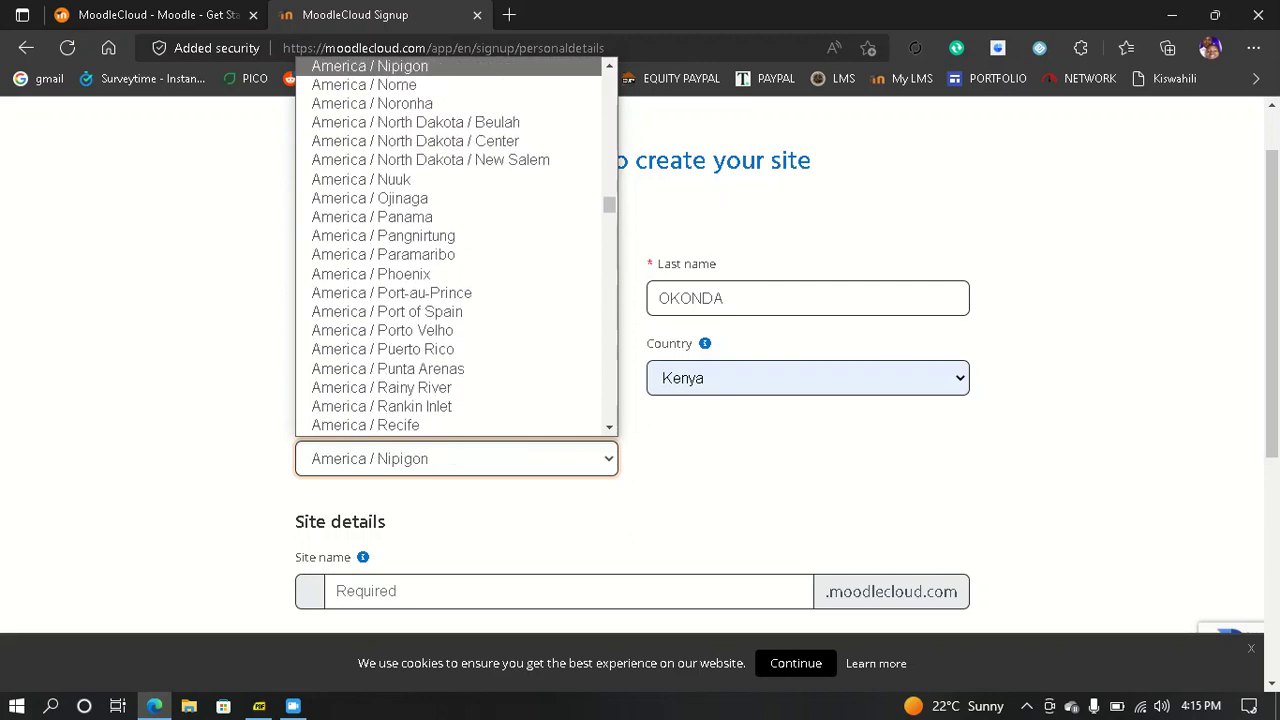
pyautogui.press('Up')
pyautogui.press('Up')
pyautogui.press('Up')
pyautogui.press('Up')
pyautogui.press('Up')
pyautogui.press('Up')
pyautogui.press('Up')
pyautogui.press('Up')
pyautogui.press('Up')
pyautogui.press('Up')
pyautogui.press('Up')
pyautogui.press('Up')
pyautogui.press('Up')
pyautogui.press('Up')
pyautogui.press('Up')
pyautogui.press('Up')
pyautogui.press('Up')
pyautogui.press('Up')
pyautogui.press('Up')
pyautogui.press('Up')
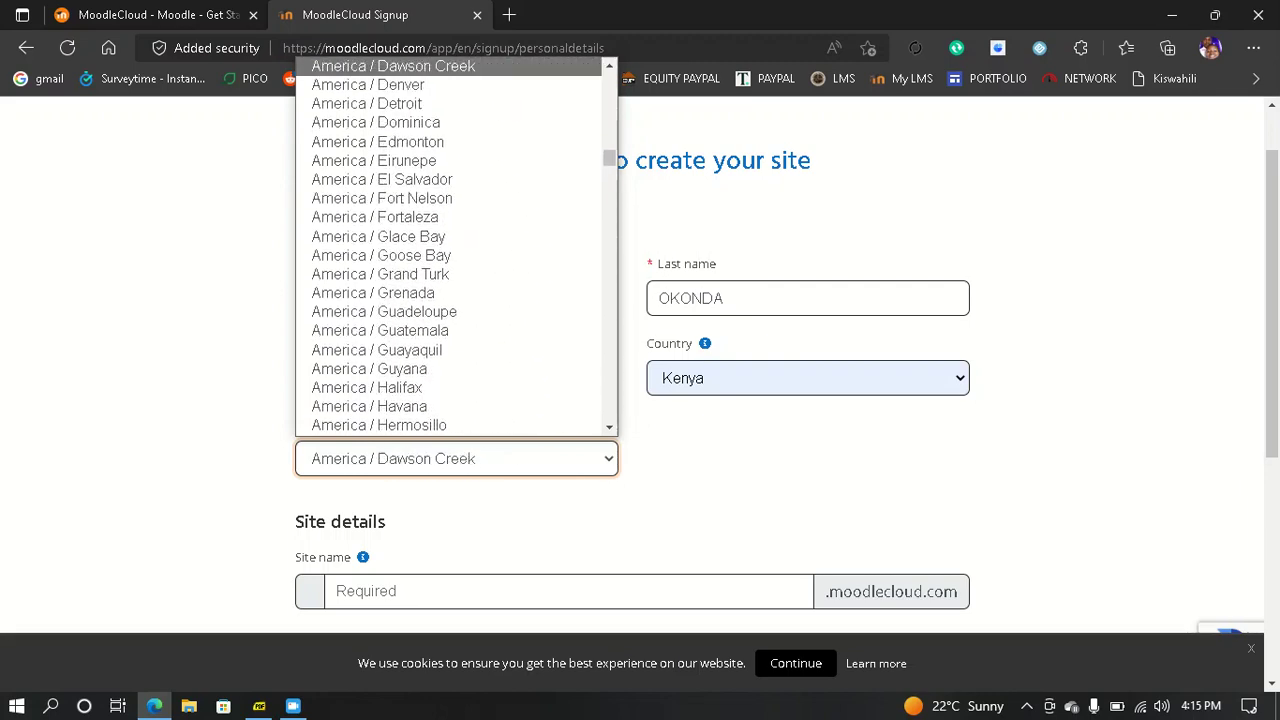
pyautogui.press('Up')
pyautogui.press('Up')
pyautogui.press('Up')
pyautogui.press('Up')
pyautogui.press('Up')
pyautogui.press('Up')
pyautogui.press('Up')
pyautogui.press('Up')
pyautogui.press('Up')
pyautogui.press('Up')
pyautogui.press('Up')
pyautogui.press('Up')
pyautogui.press('Up')
pyautogui.press('Up')
pyautogui.press('Up')
pyautogui.press('Up')
pyautogui.press('Up')
pyautogui.press('Up')
pyautogui.press('Up')
pyautogui.press('Up')
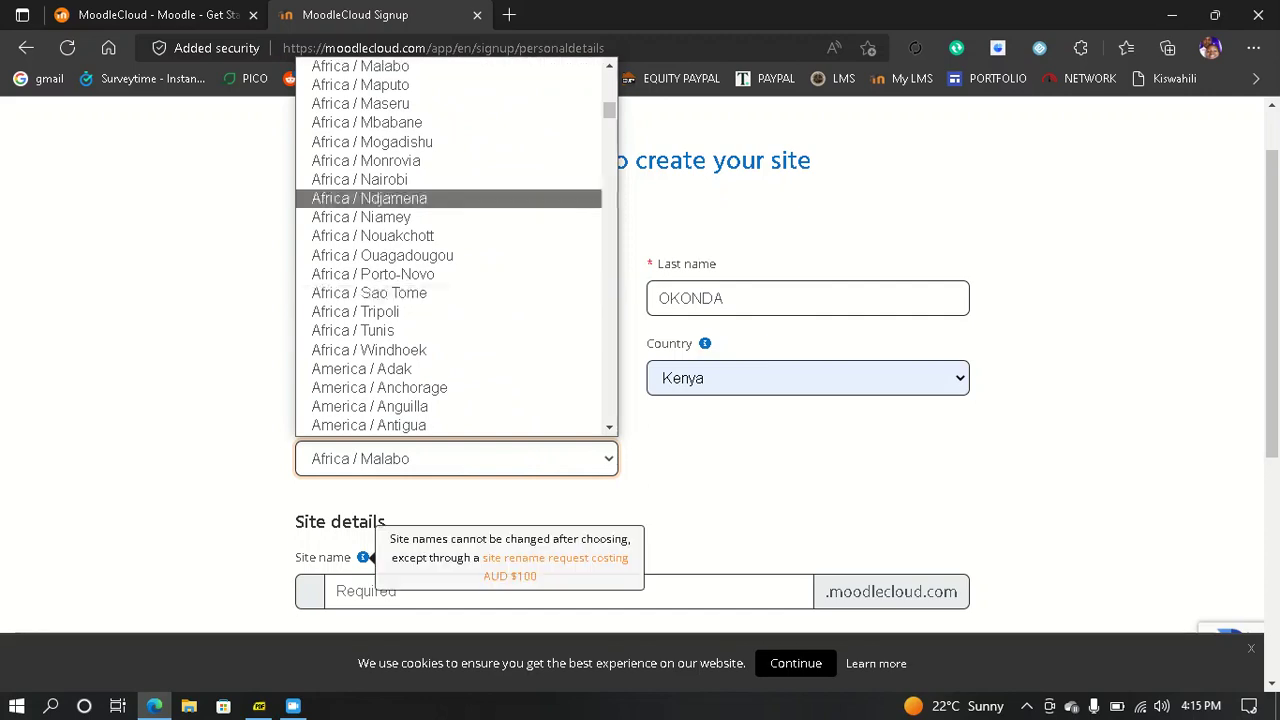
pyautogui.press('Return')
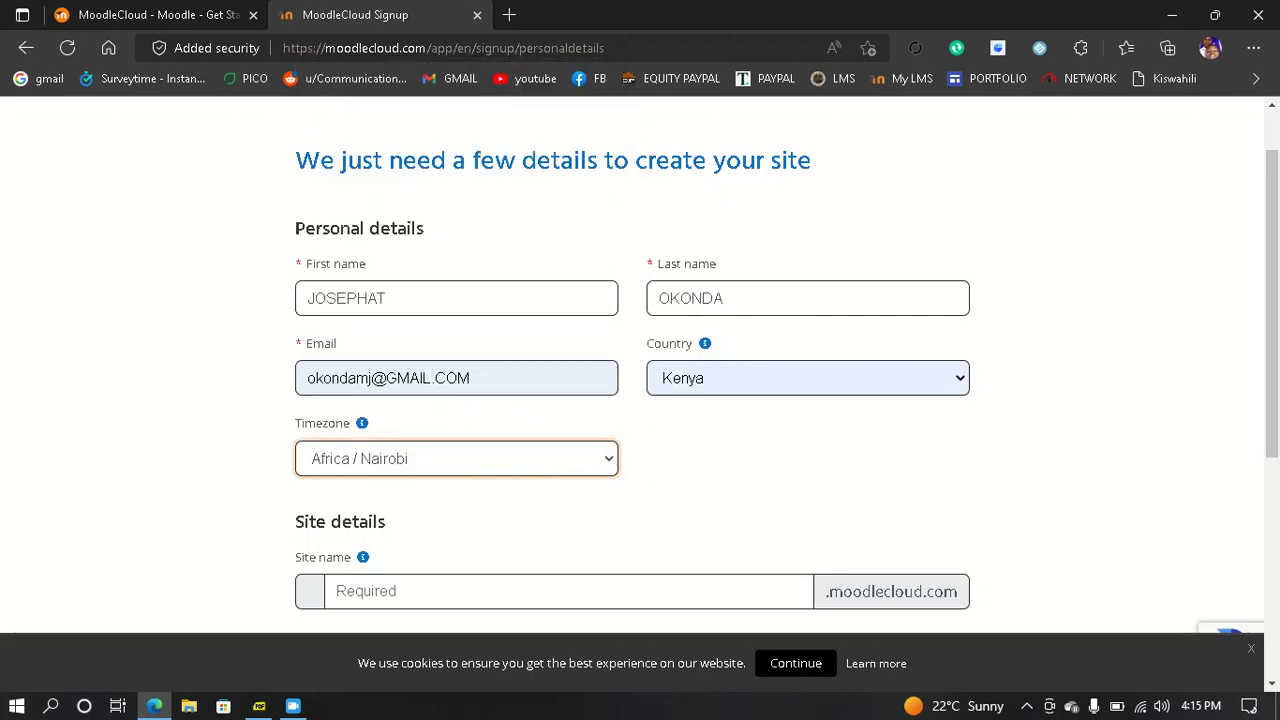
pyautogui.scroll(-2, 640, 360)
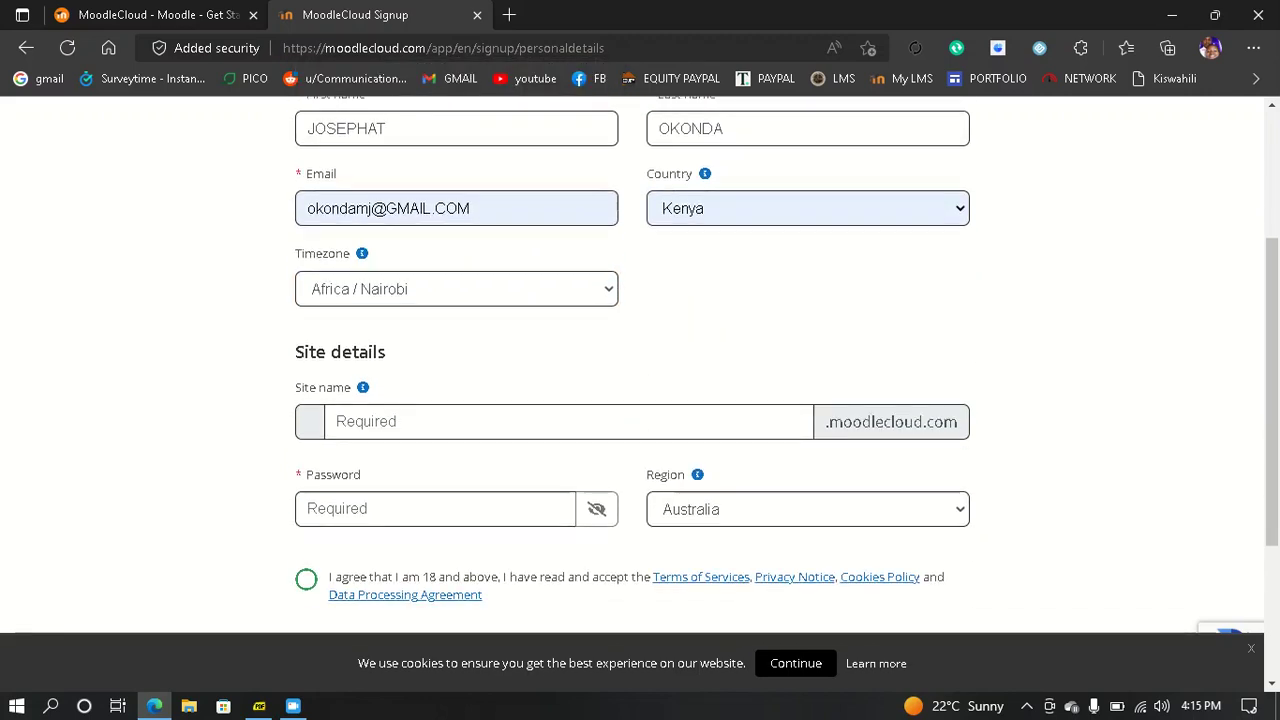
# - Enter the new site's name and check its generated web address
pyautogui.scroll(-1, 640, 360)
pyautogui.click(568, 380)
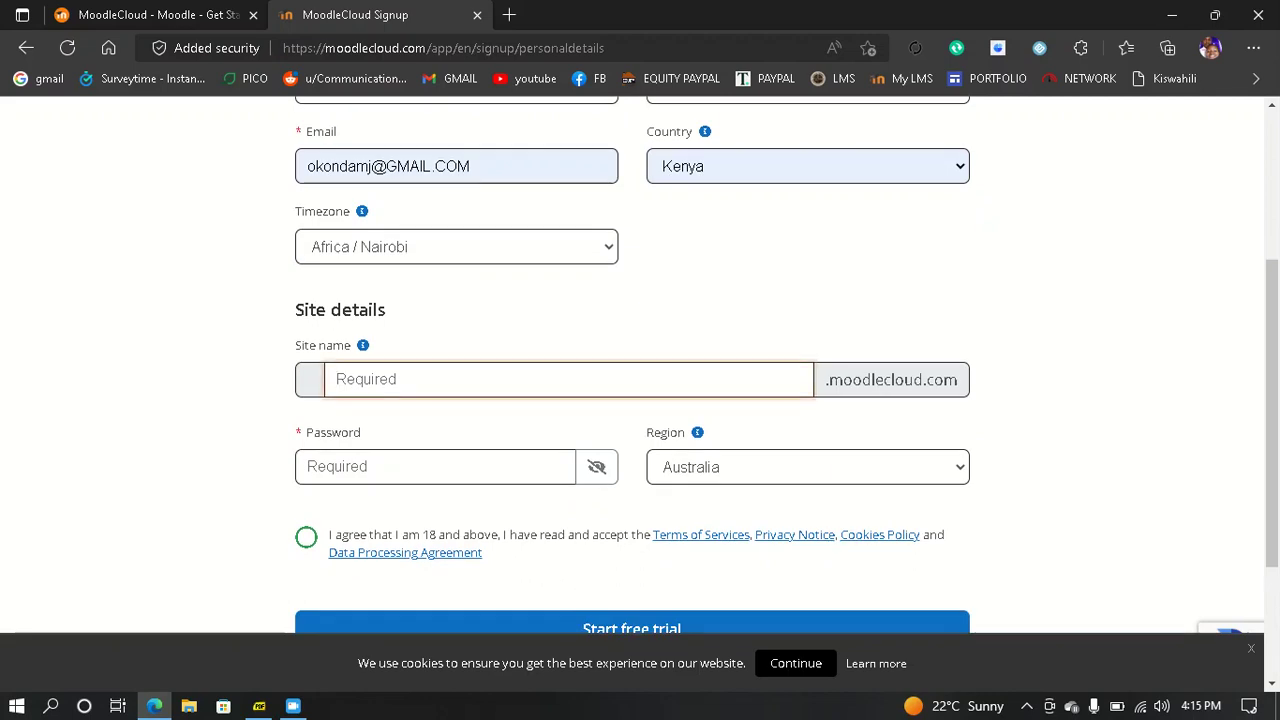
pyautogui.write('okonda')
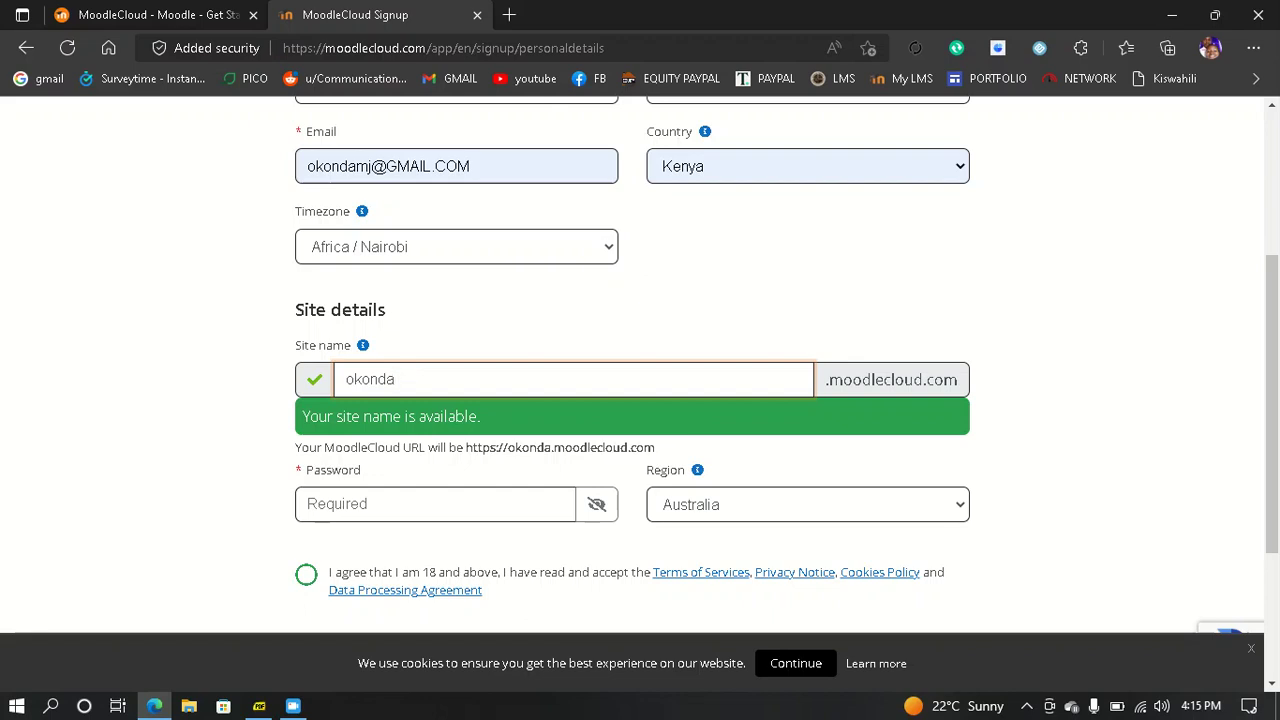
pyautogui.moveTo(466, 447); pyautogui.dragTo(655, 447)
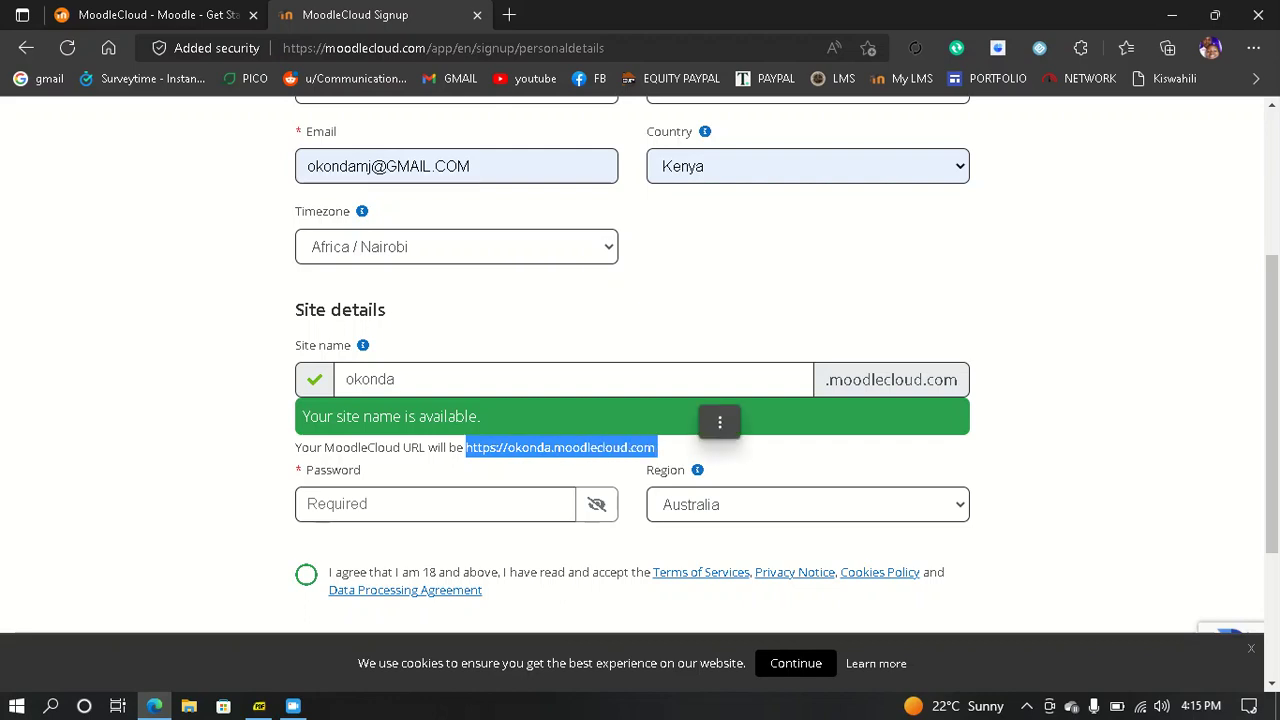
pyautogui.click(688, 449)
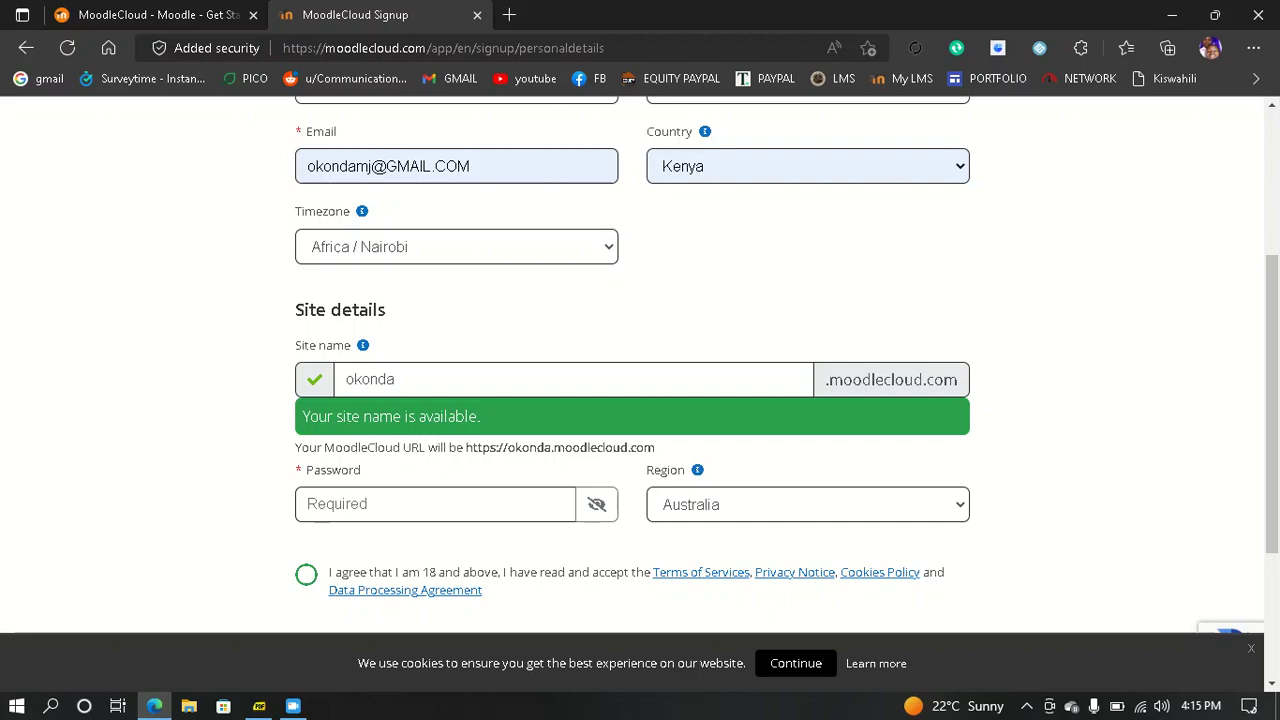
# - Fill the saved site password, pick United States as region, and accept the terms
pyautogui.click(400, 504)
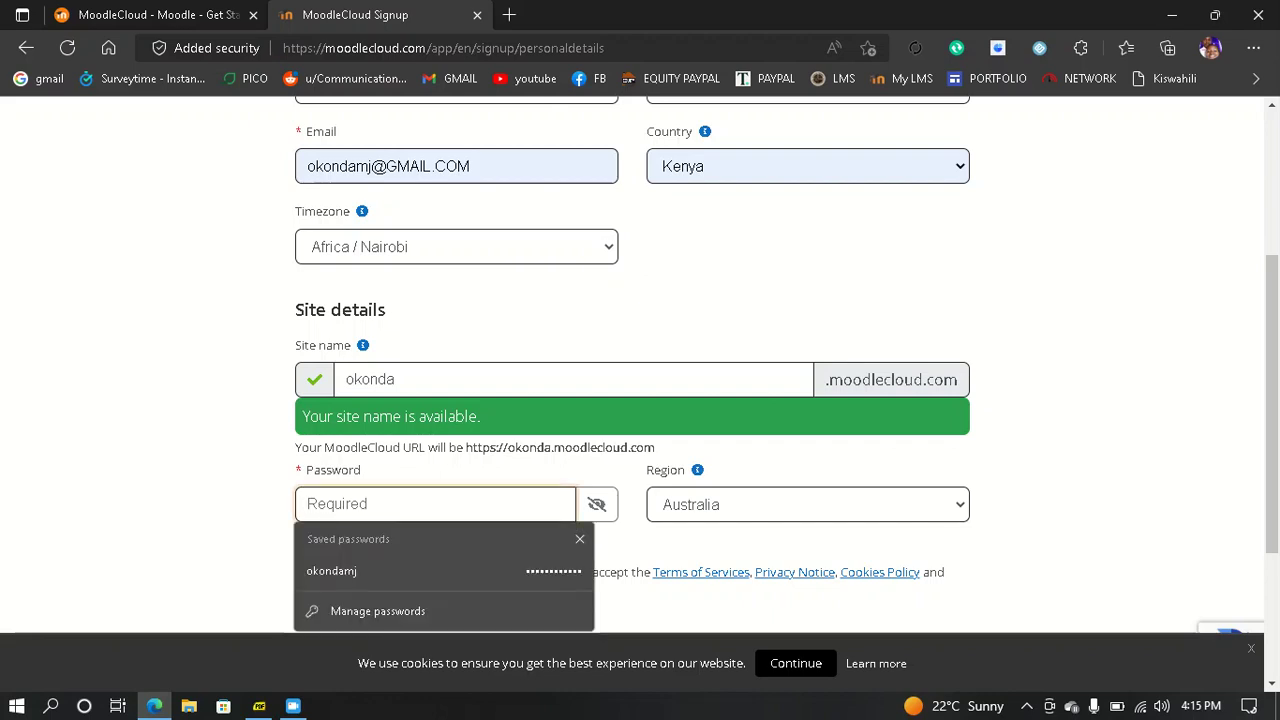
pyautogui.click(443, 571)
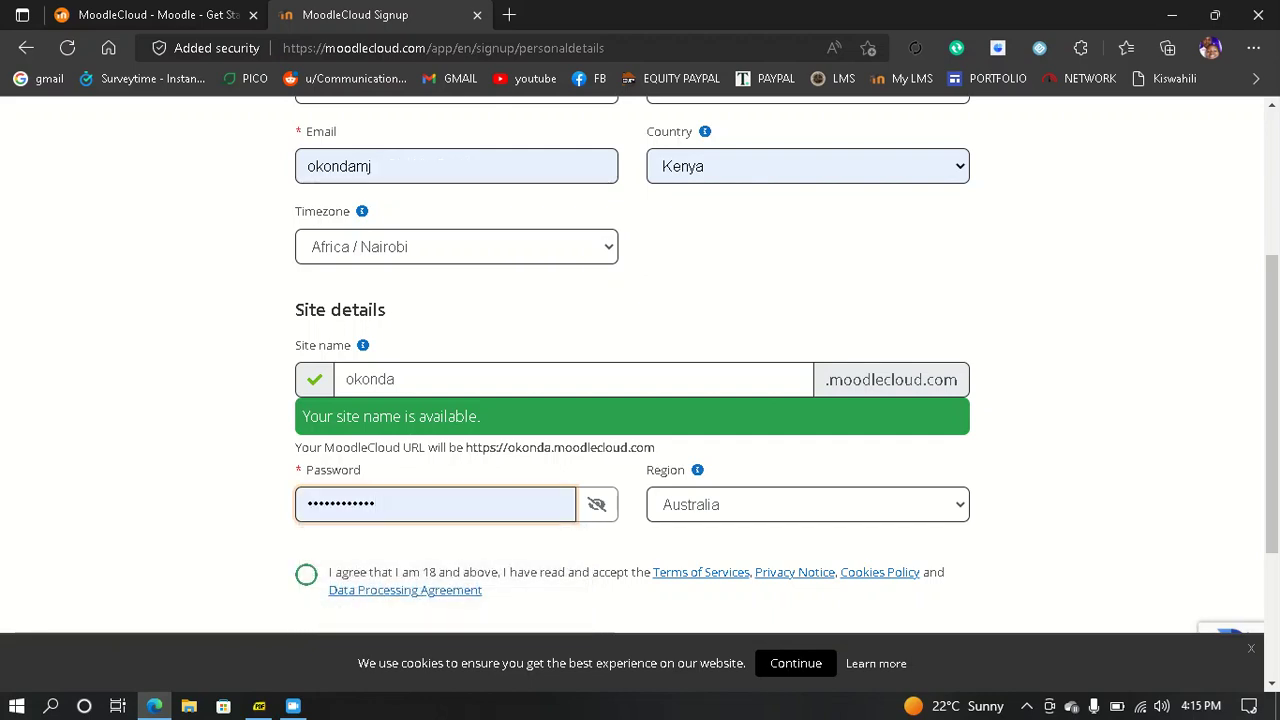
pyautogui.click(808, 505)
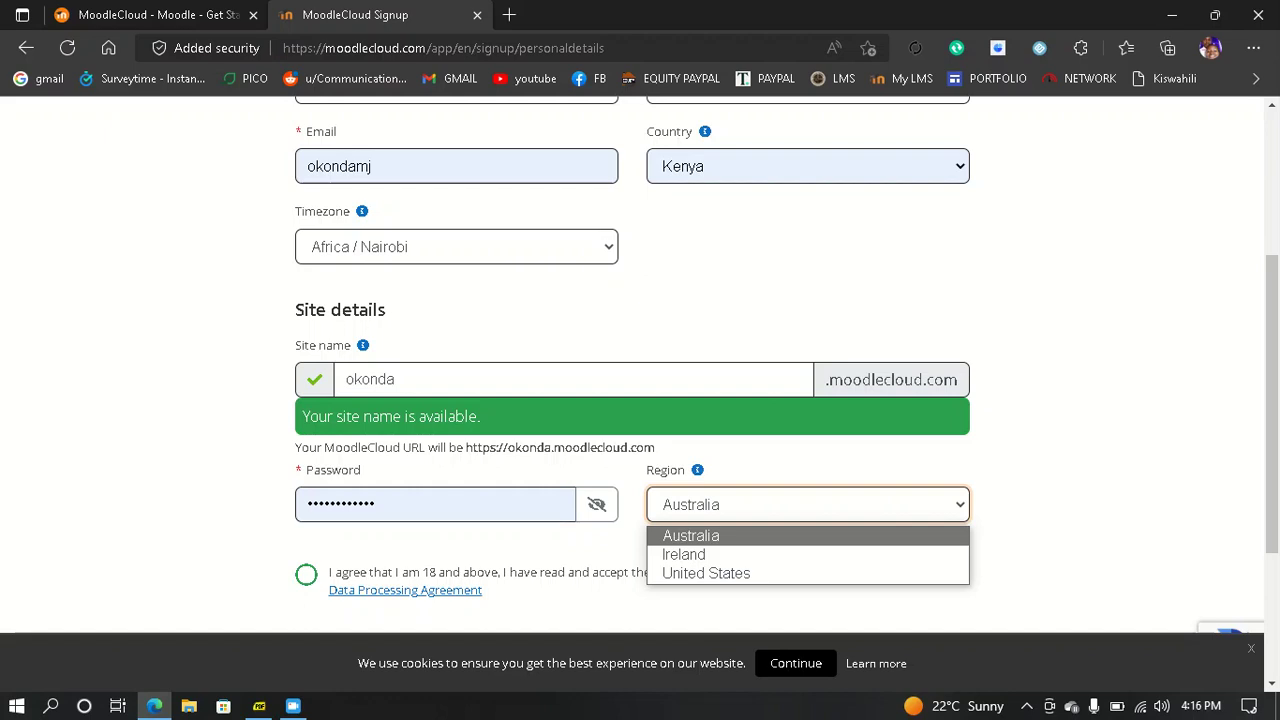
pyautogui.click(706, 573)
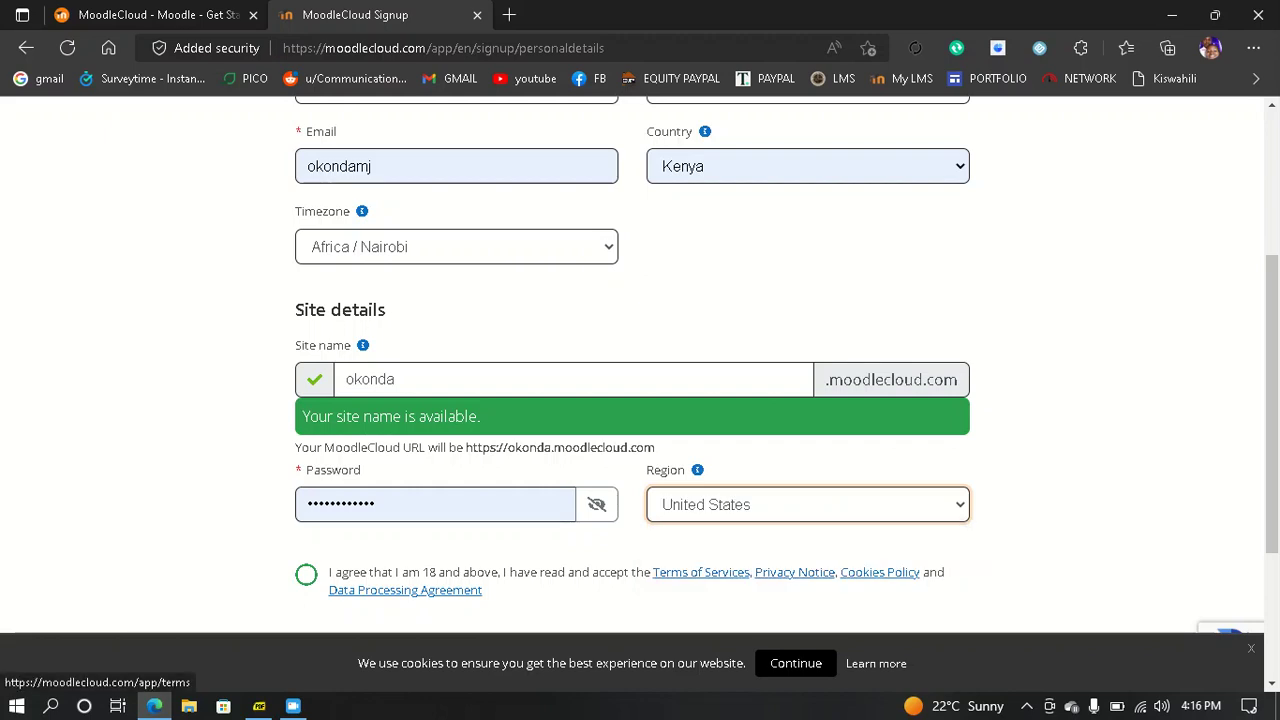
pyautogui.click(306, 574)
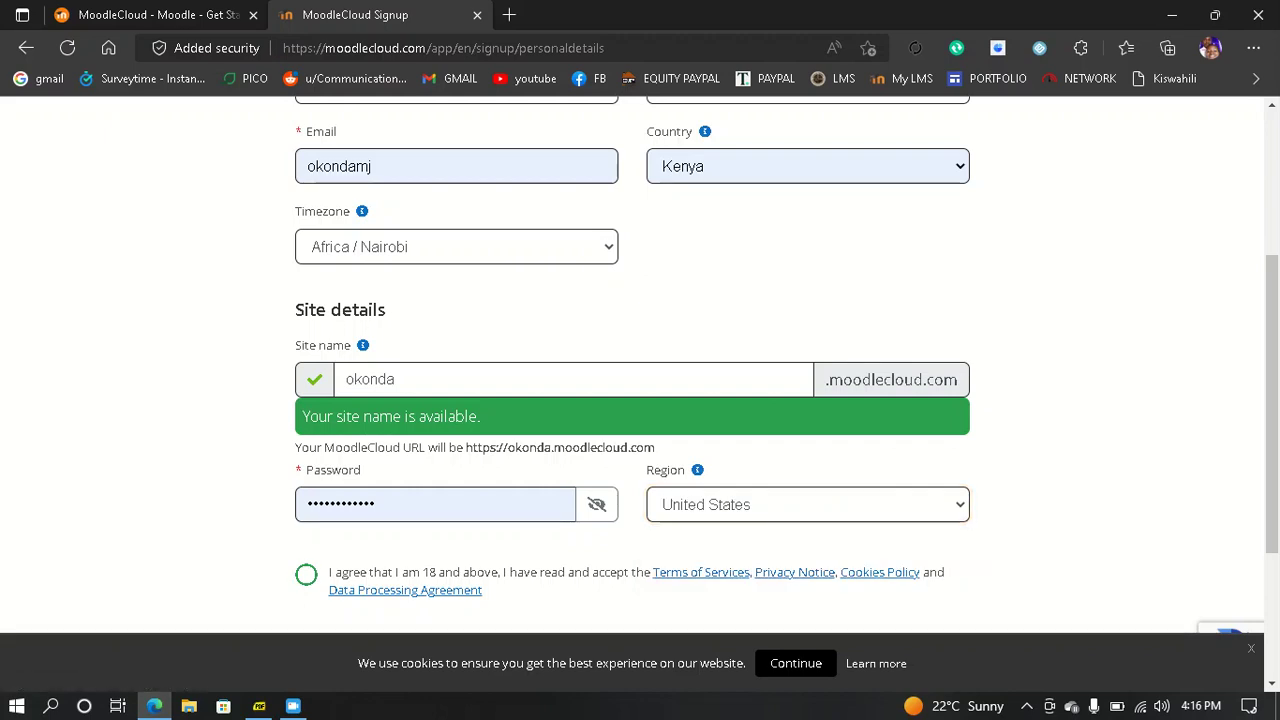
pyautogui.scroll(-2, 640, 380)
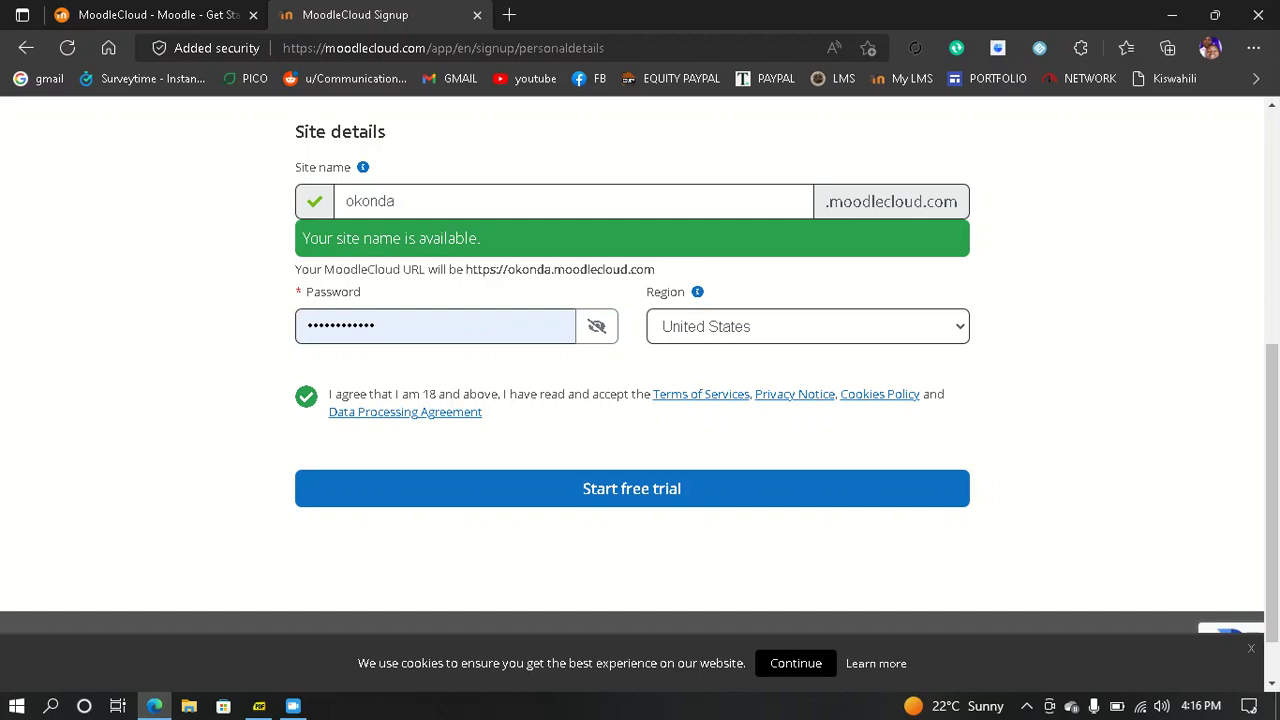
pyautogui.scroll(1, 640, 400)
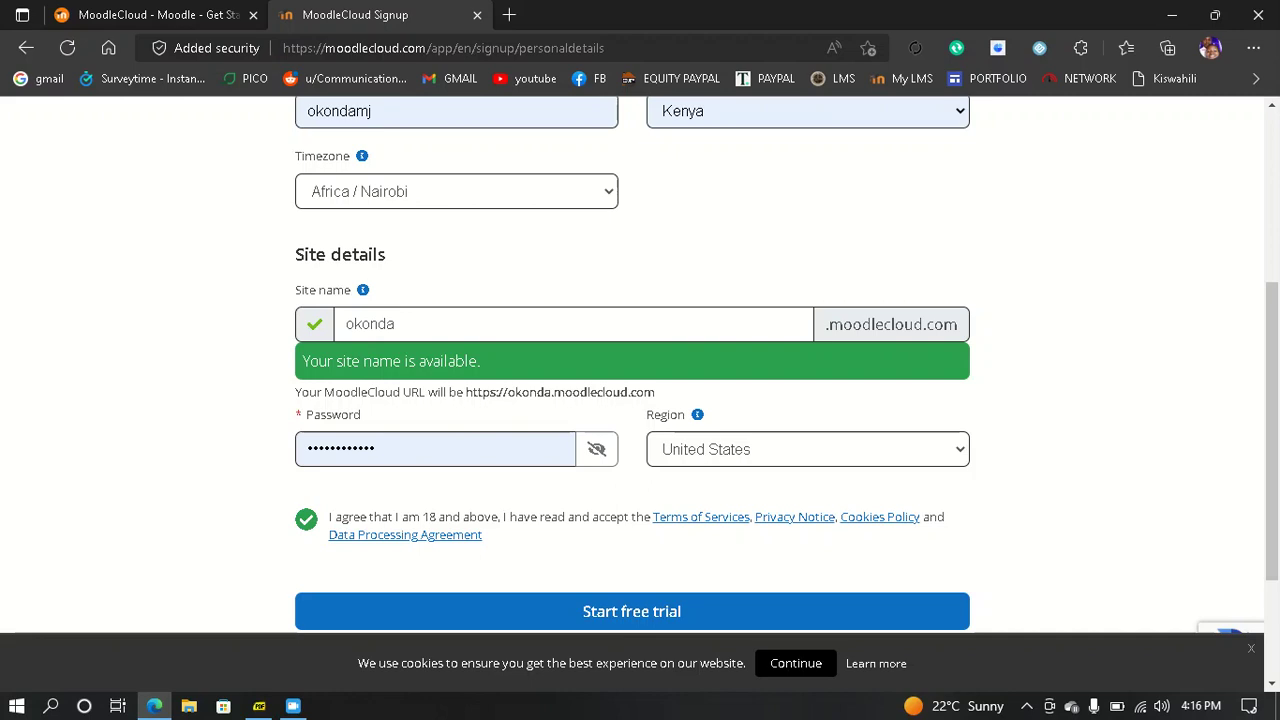
pyautogui.scroll(3, 640, 400)
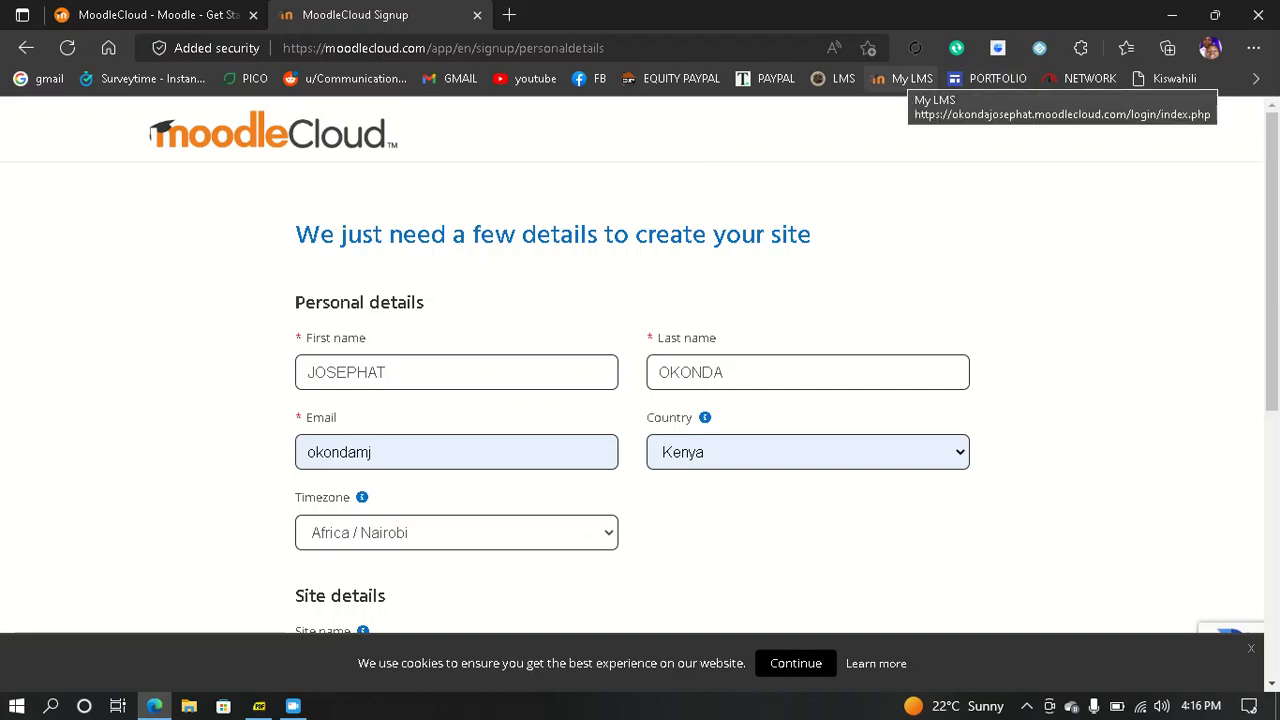
# - Log in to the existing Moodle site from the My LMS bookmark using the saved password
pyautogui.click(905, 78)
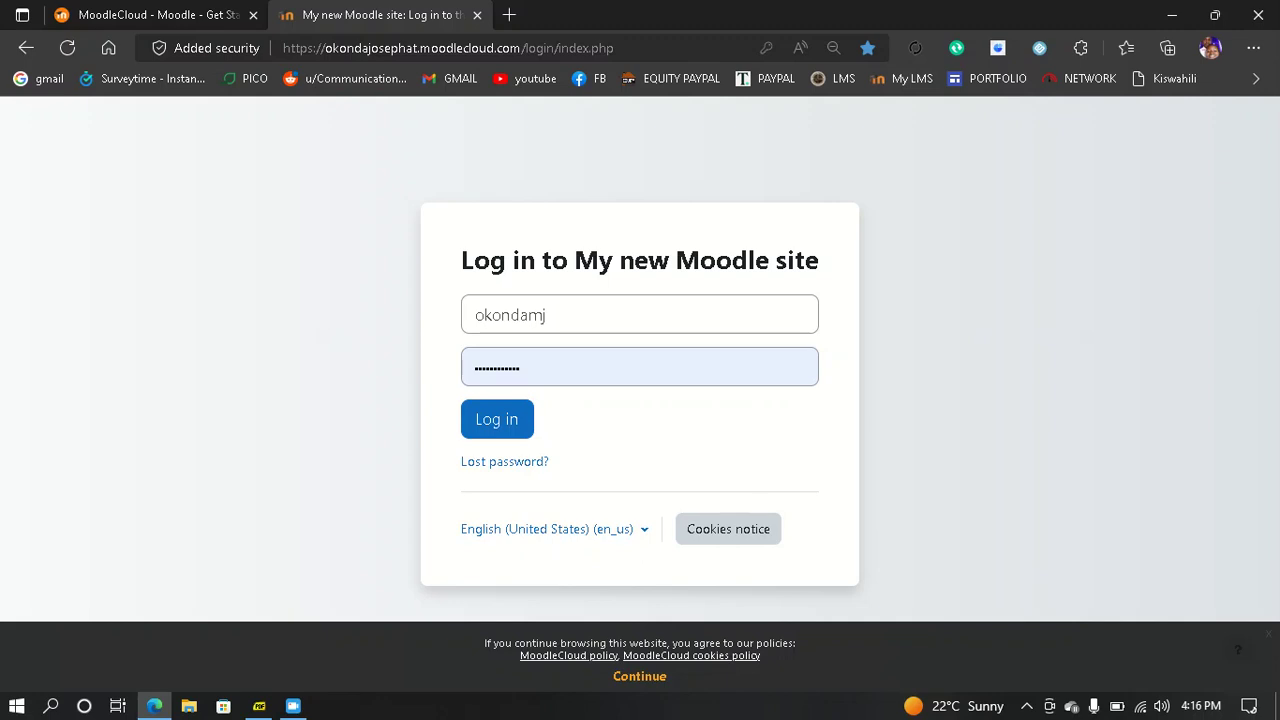
pyautogui.click(548, 367)
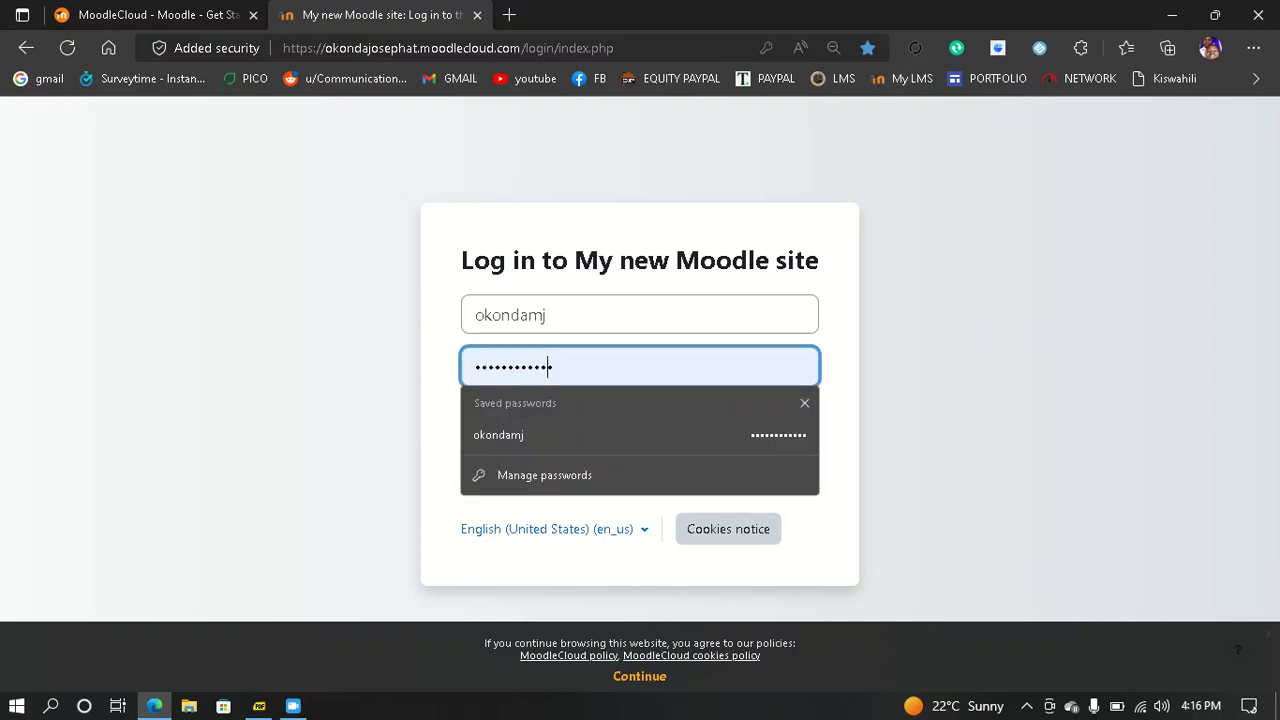
pyautogui.click(946, 390)
pyautogui.click(497, 419)
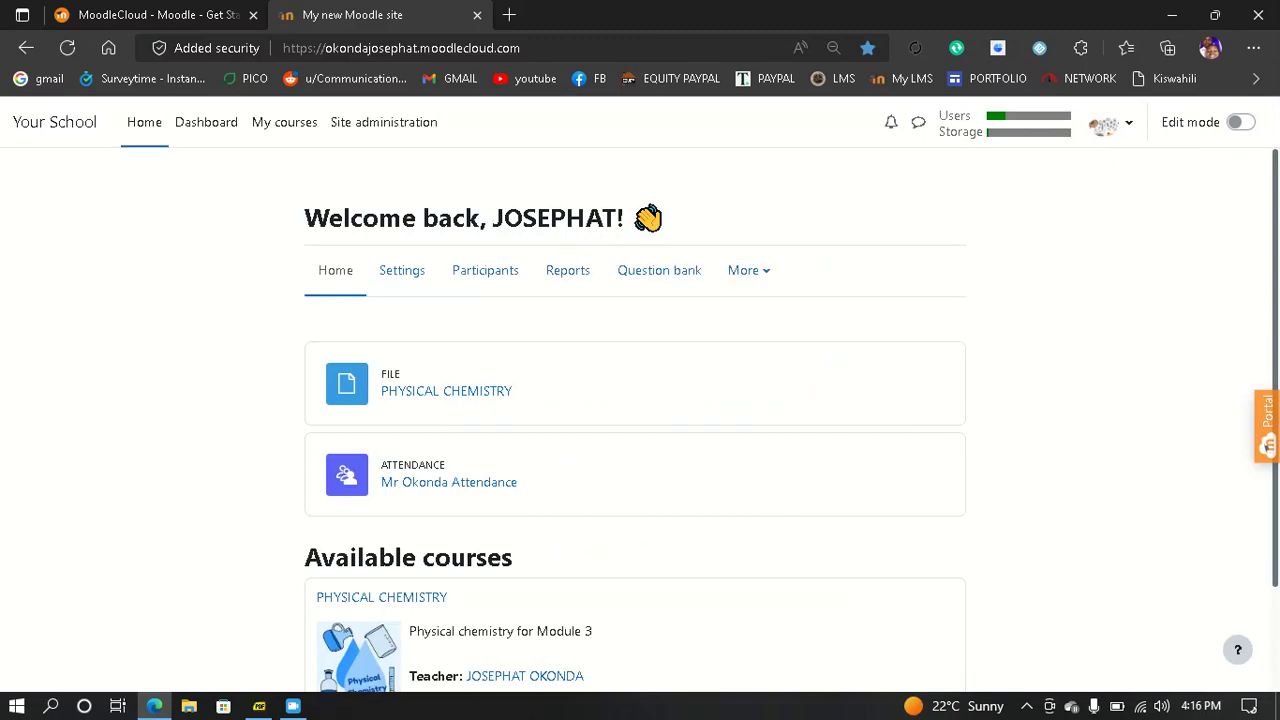
# - Go from the site home page to the Site administration page
pyautogui.scroll(-2, 640, 420)
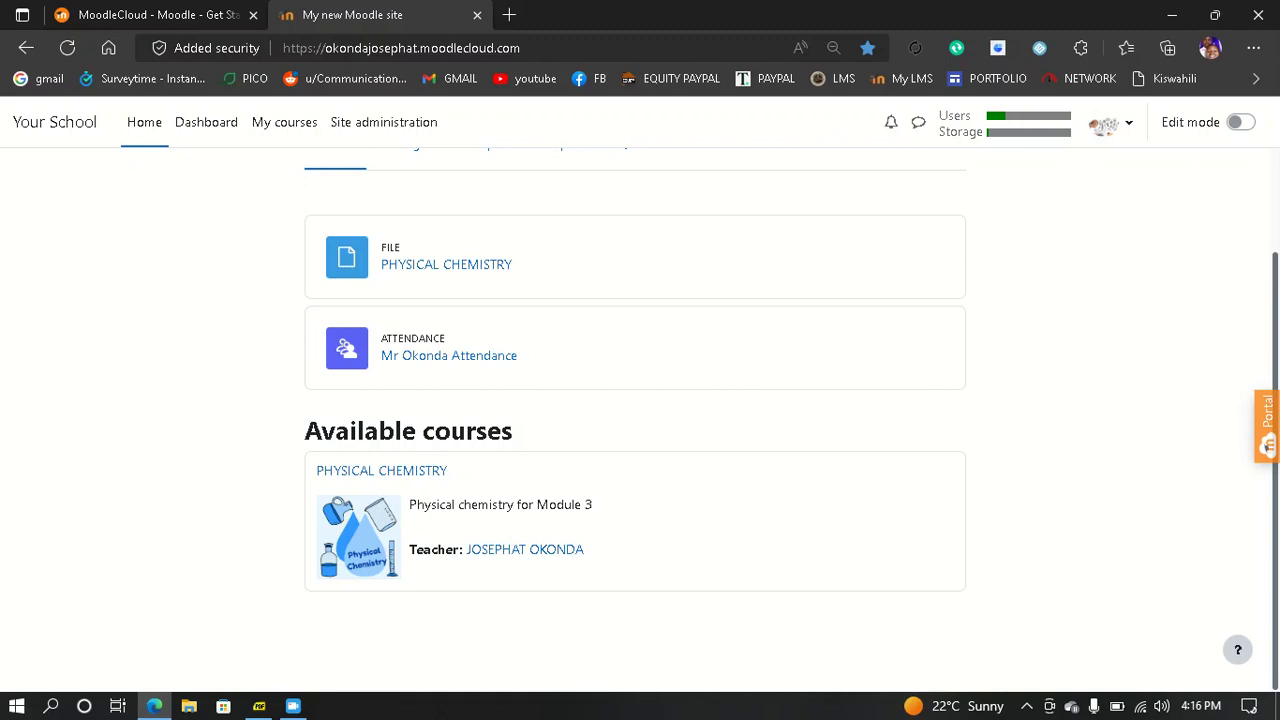
pyautogui.scroll(2, 635, 420)
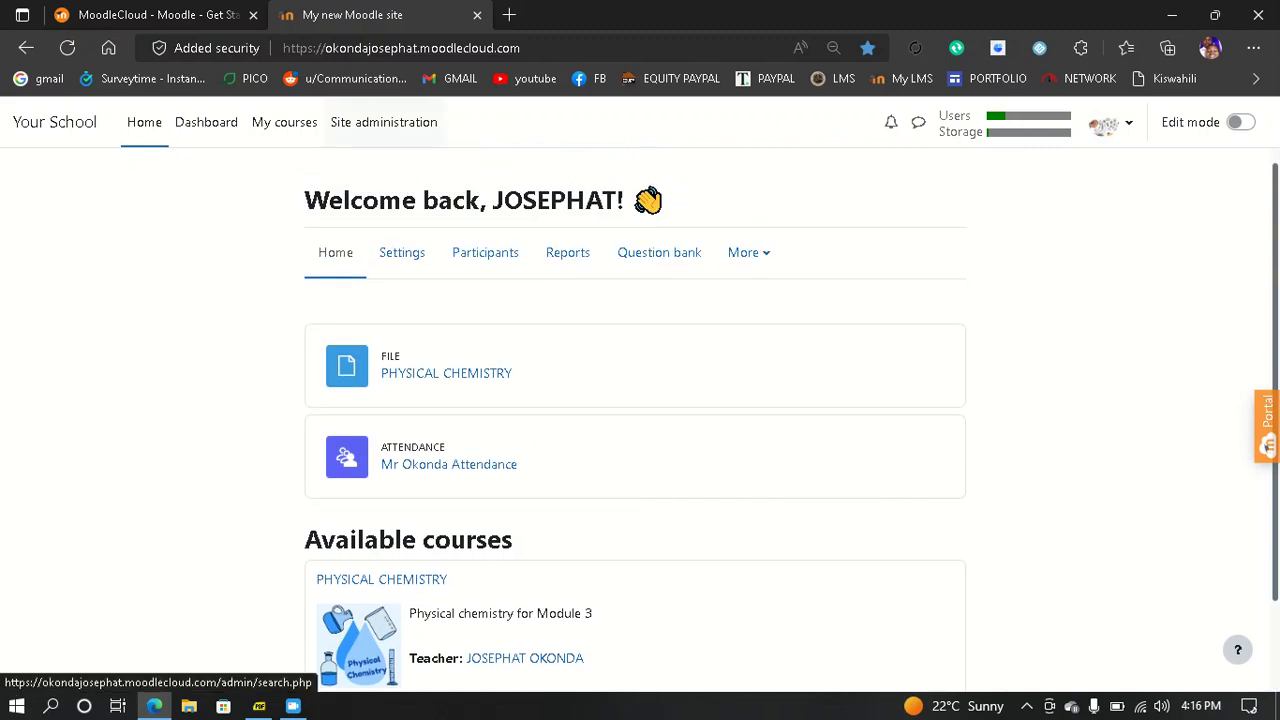
pyautogui.click(383, 122)
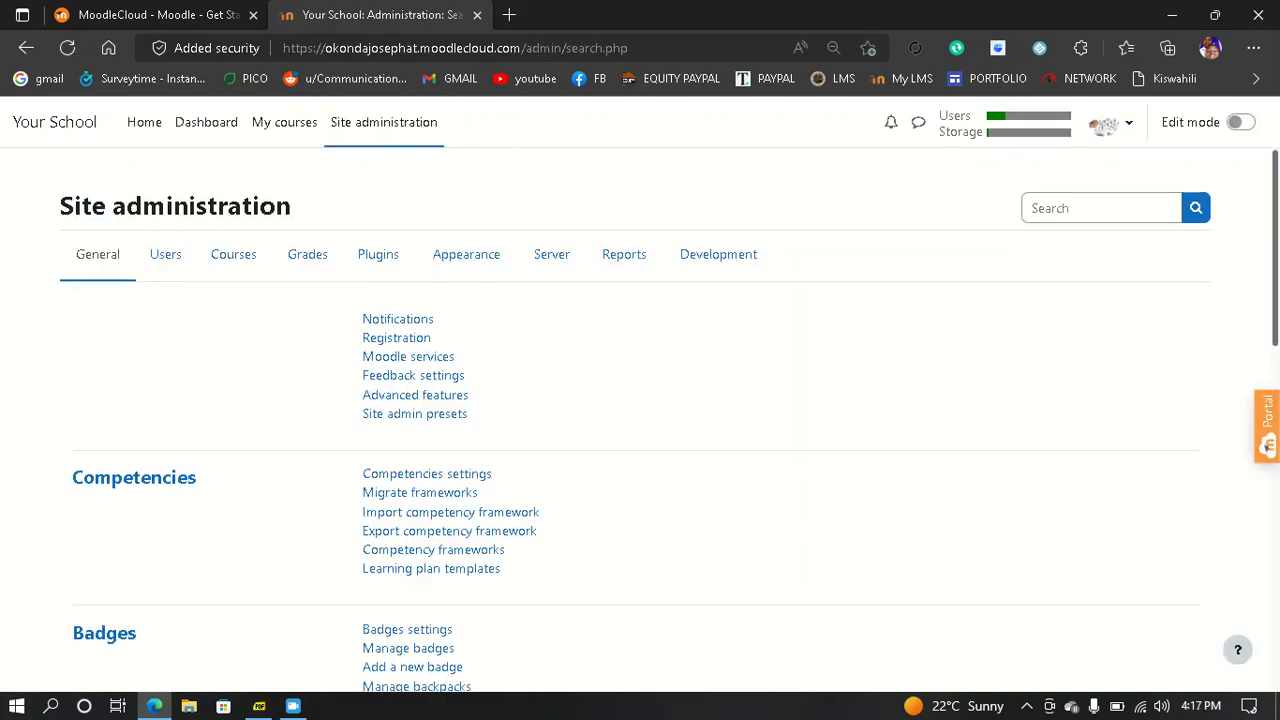
pyautogui.scroll(-1, 670, 419)
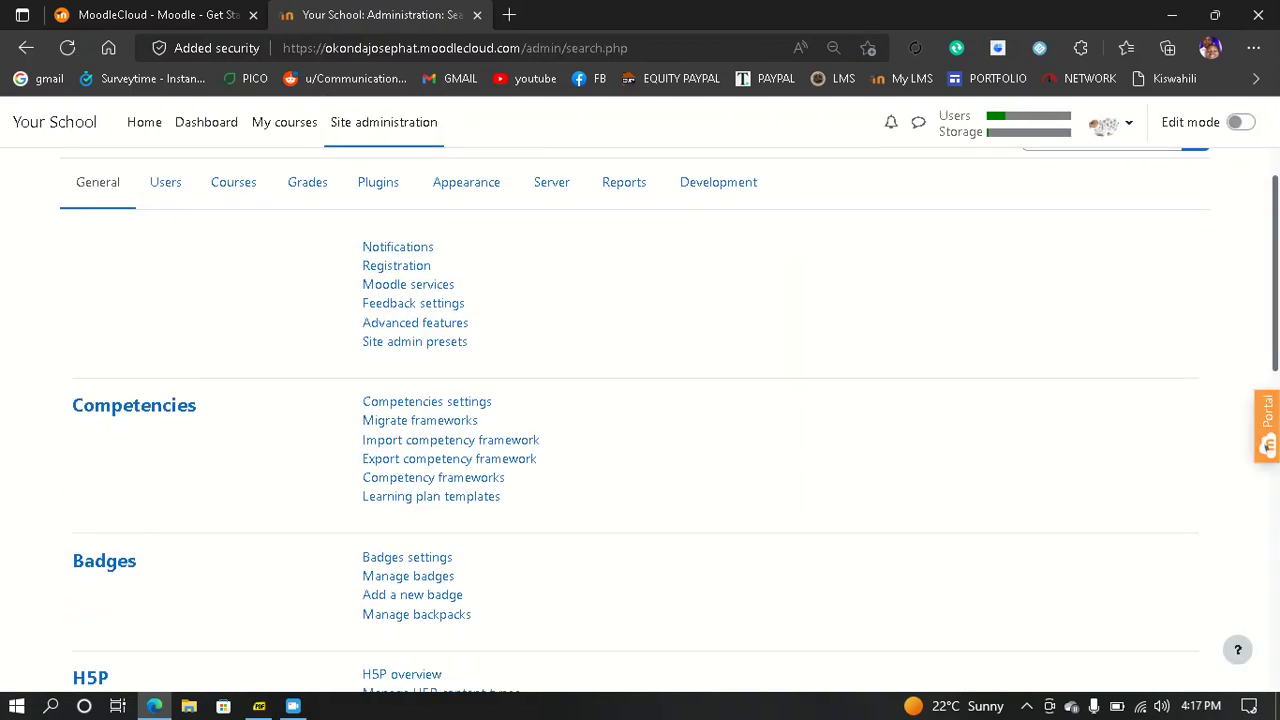
# - Open Add a new user from the Users section of Site administration
pyautogui.click(165, 182)
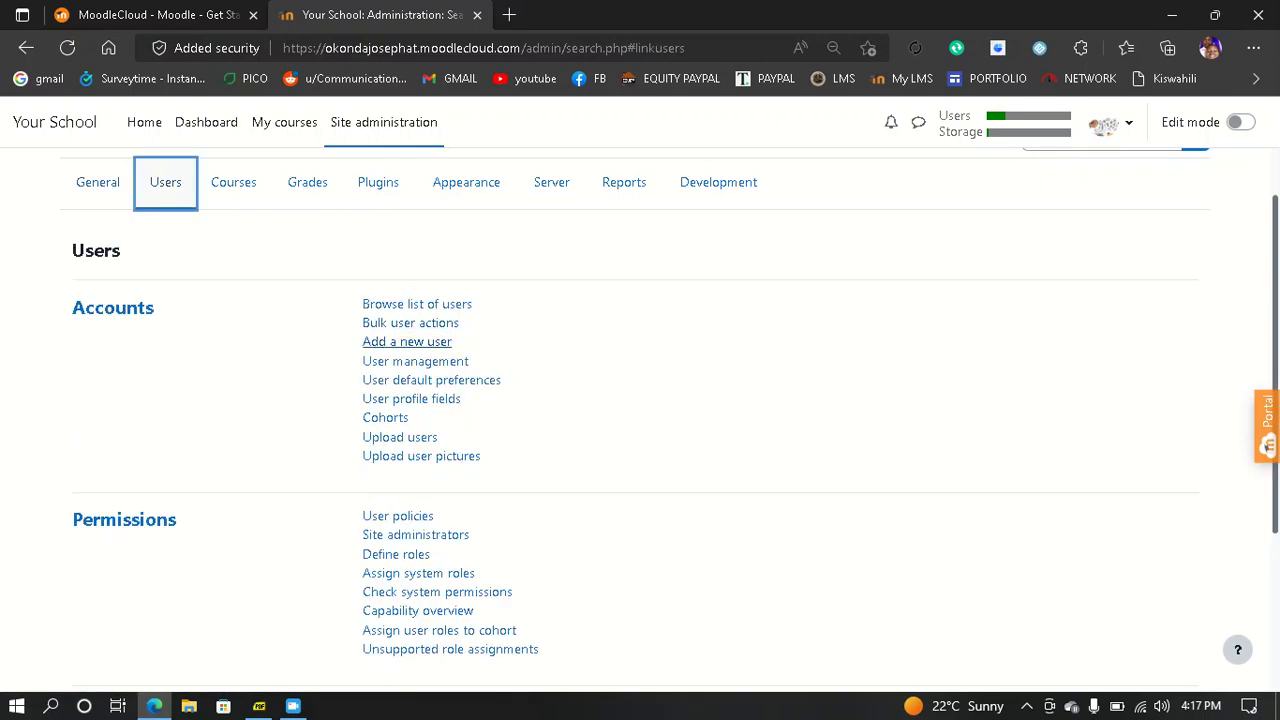
pyautogui.click(407, 341)
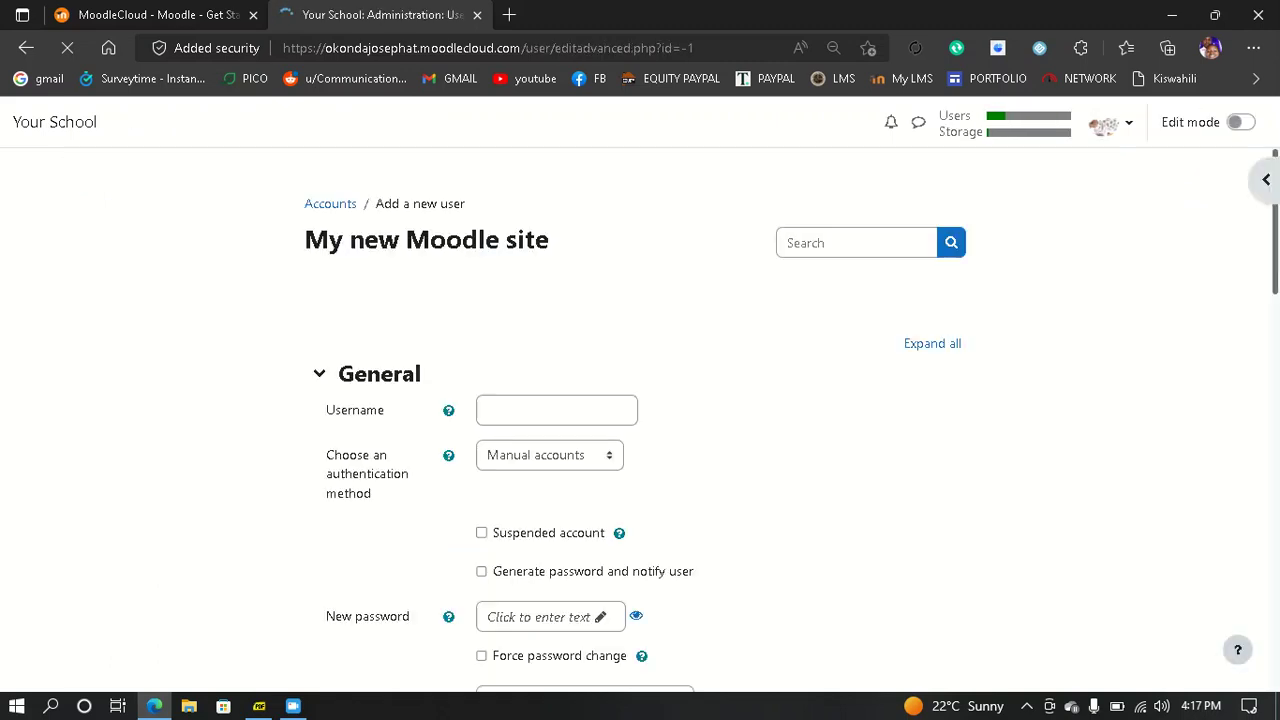
# - Enter the new user's username and password, and tick Force password change
pyautogui.scroll(-2, 640, 420)
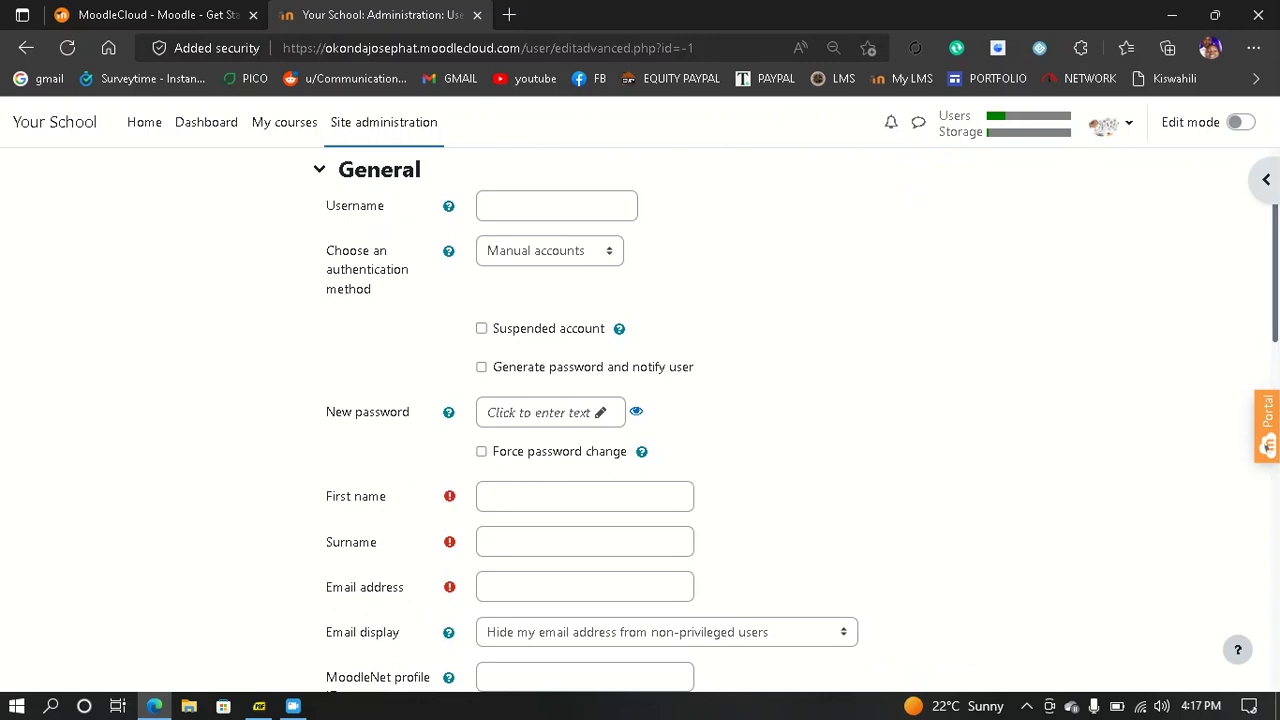
pyautogui.scroll(1, 640, 420)
pyautogui.click(556, 281)
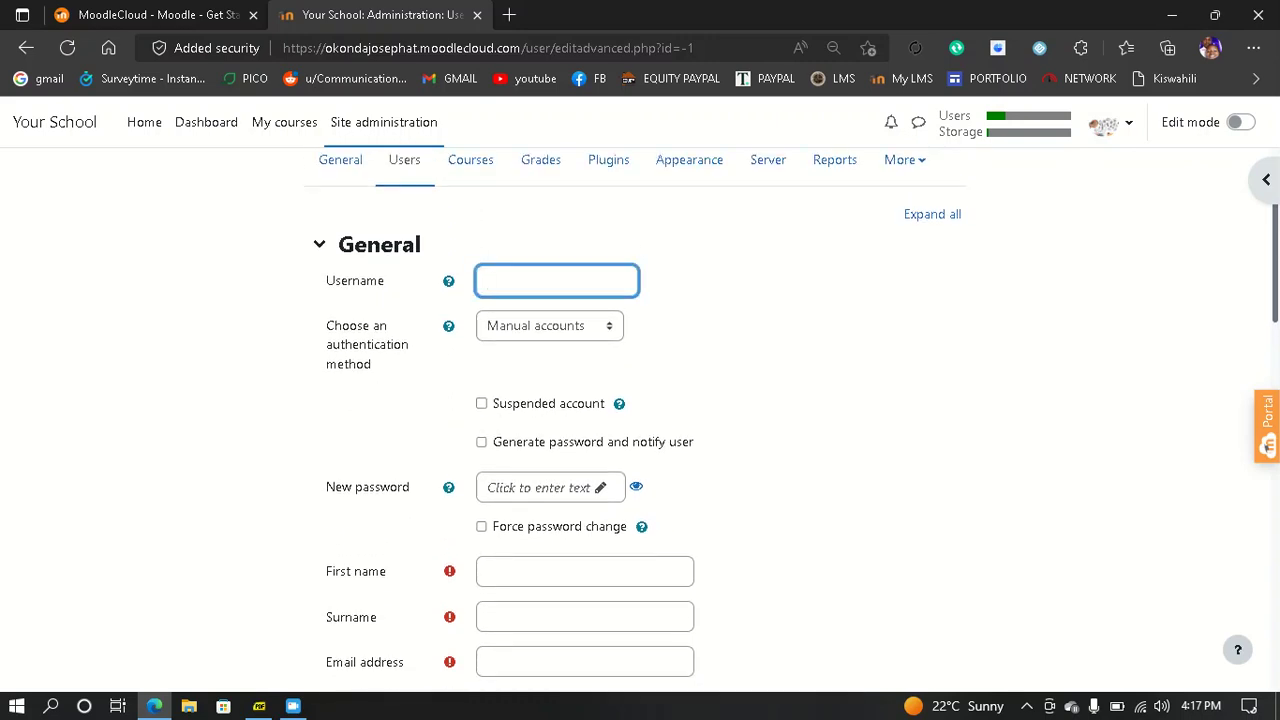
pyautogui.write('kelvin')
pyautogui.scroll(-3, 640, 420)
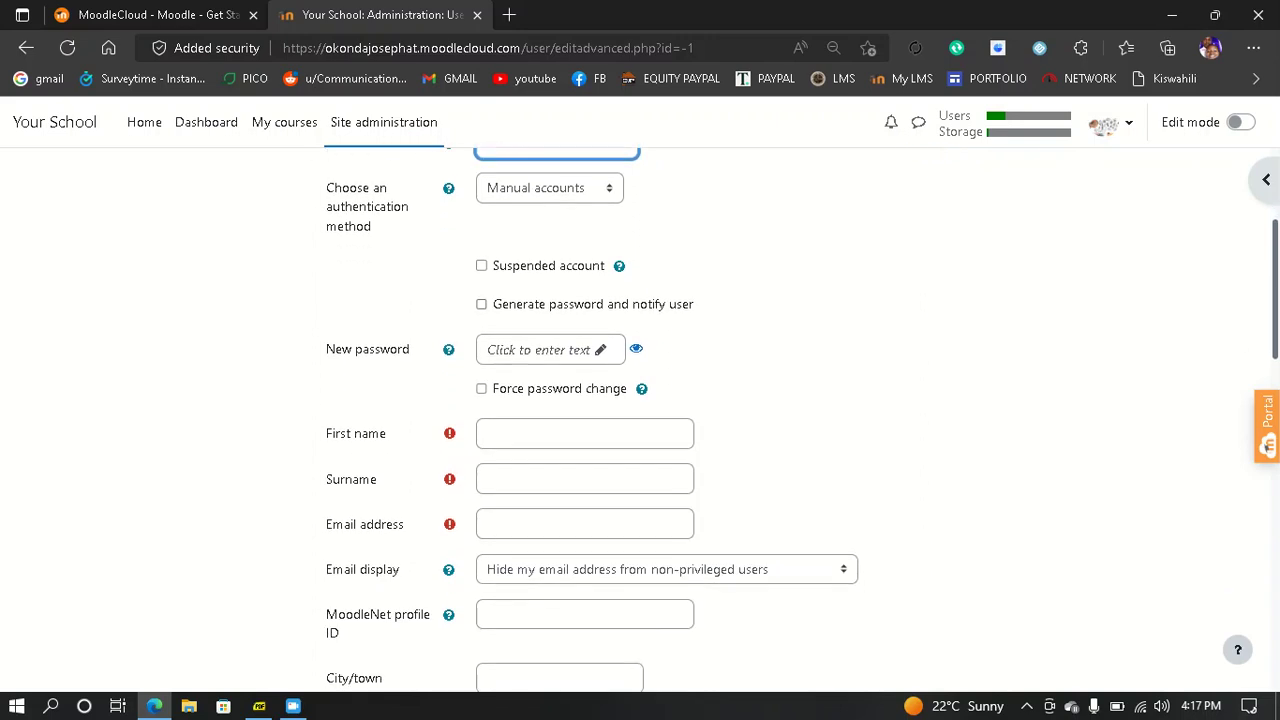
pyautogui.click(540, 350)
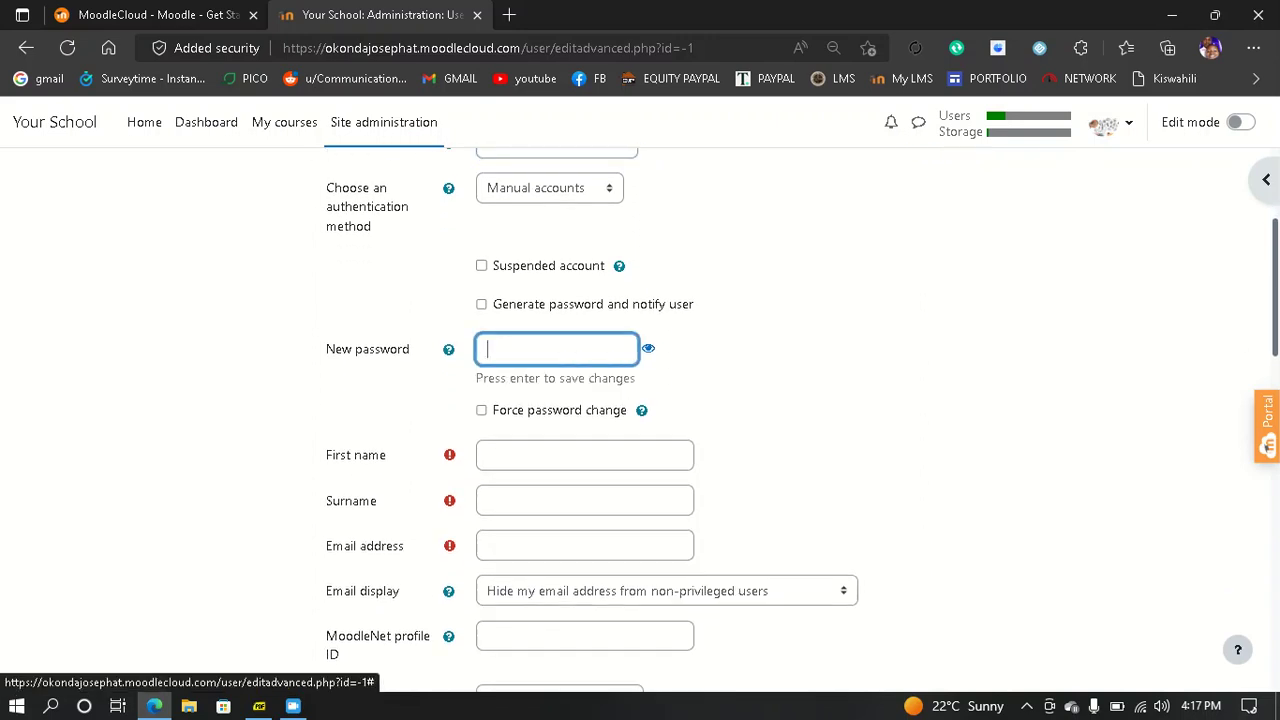
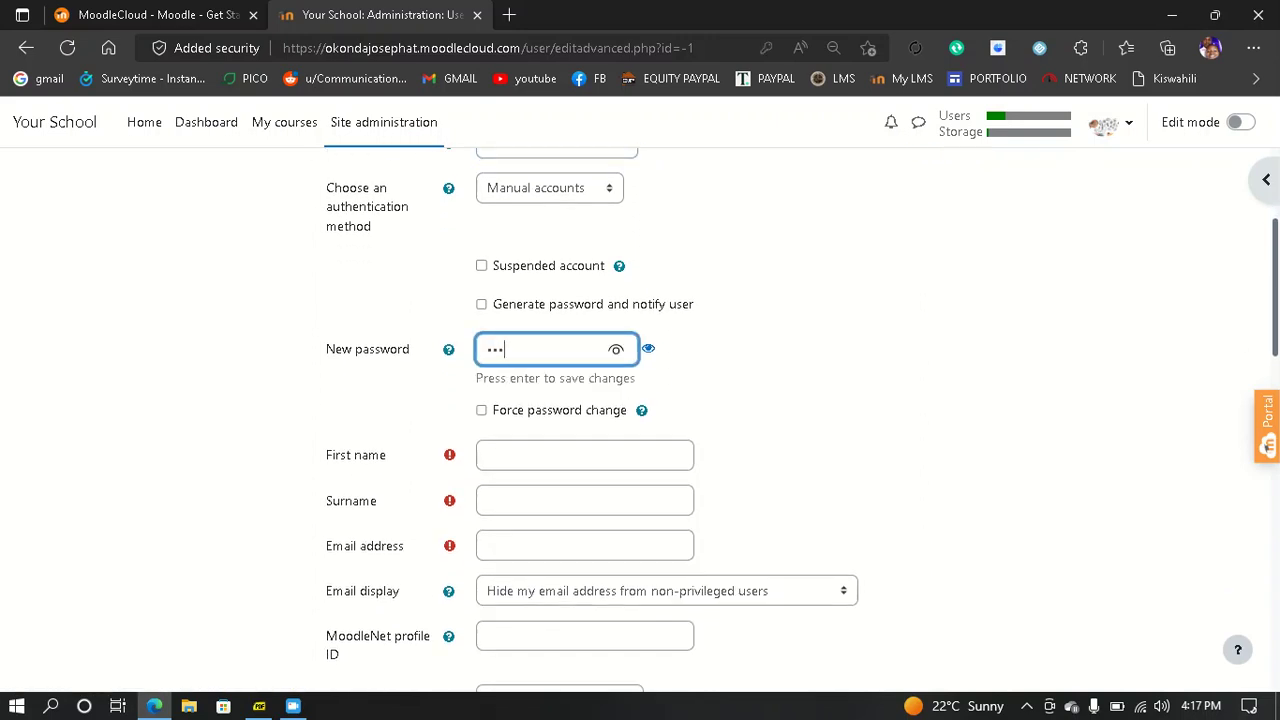
pyautogui.press('Tab')
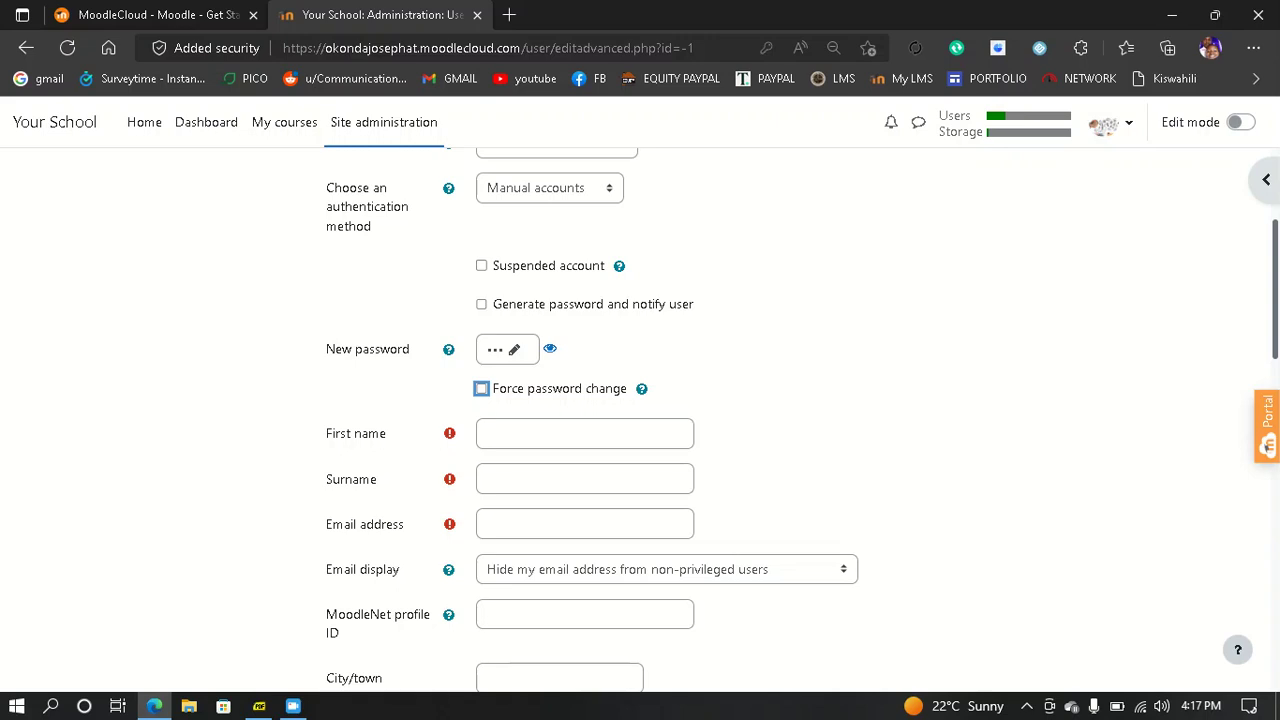
# - Fill in the student's first name, surname and e-mail address
pyautogui.click(585, 434)
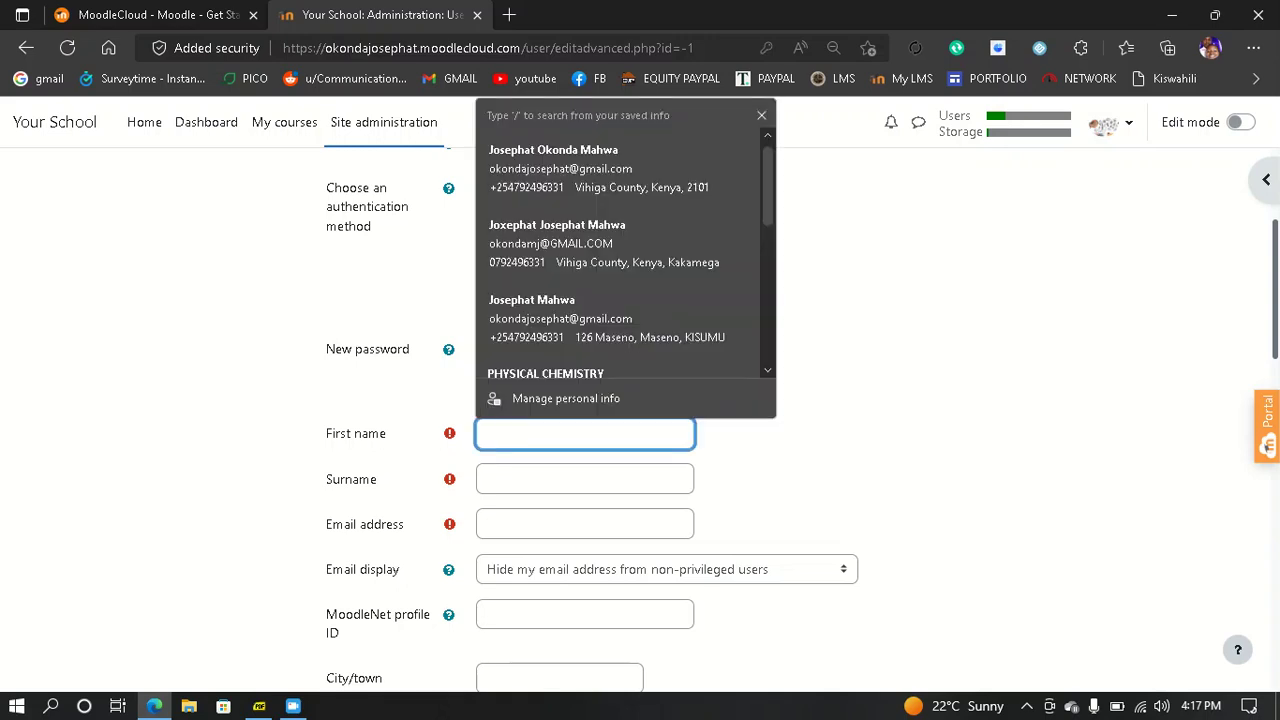
pyautogui.write('Keli')
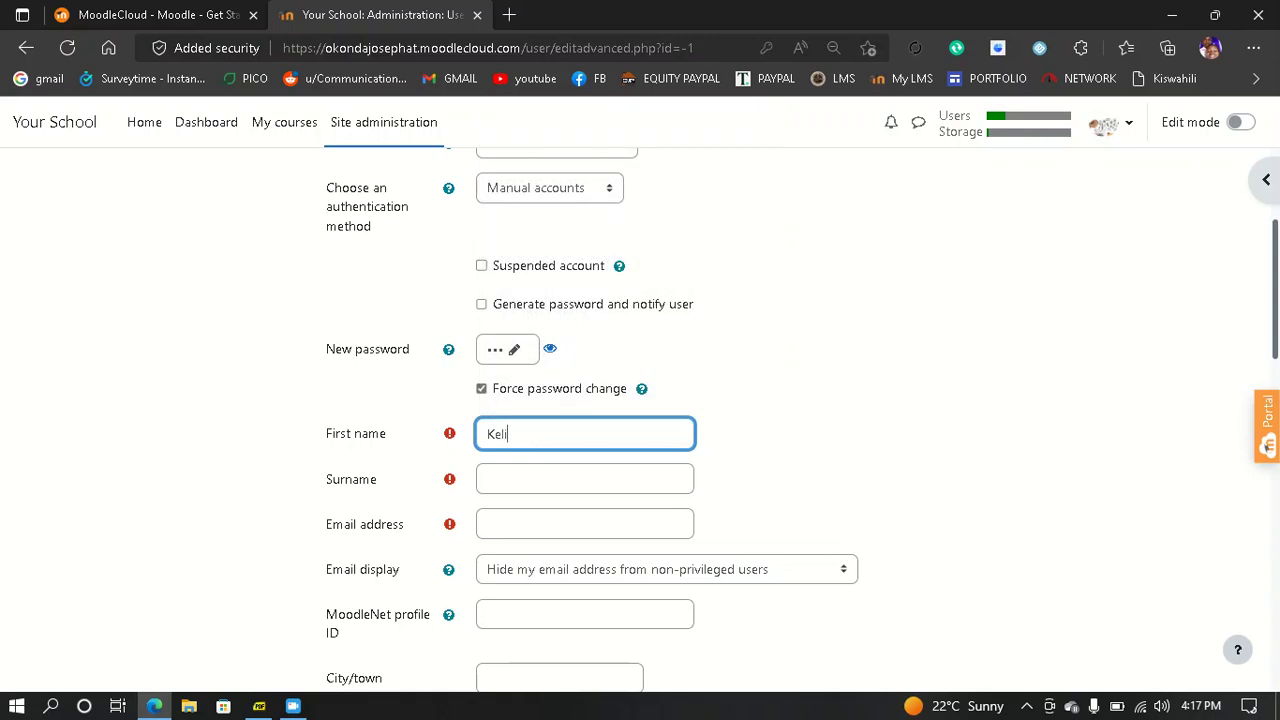
pyautogui.press('BackSpace')
pyautogui.write('vin')
pyautogui.click(585, 479)
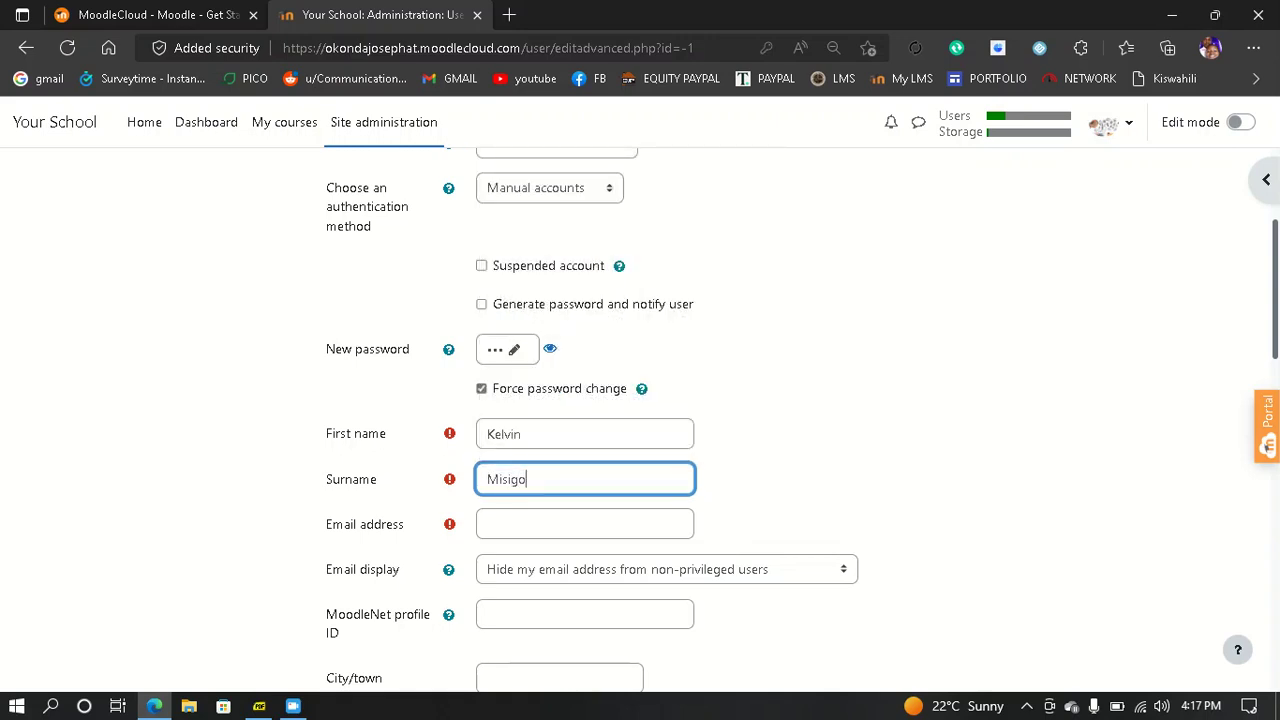
pyautogui.press('Tab')
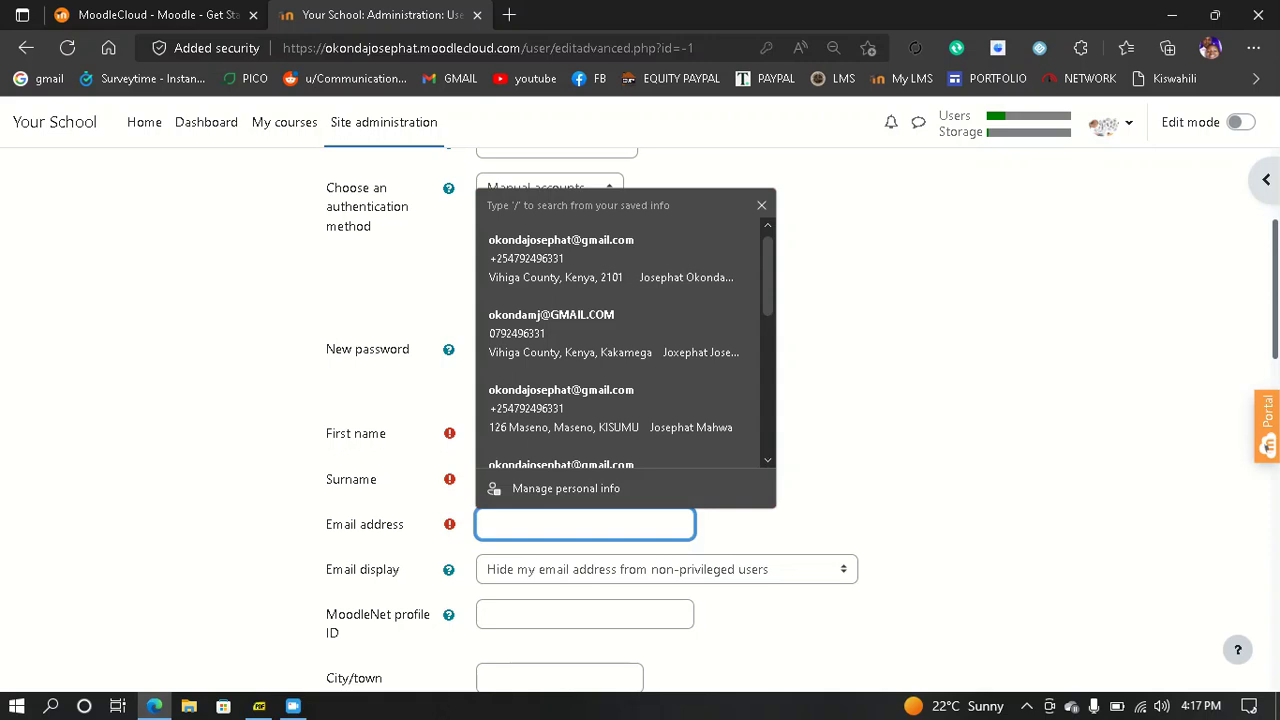
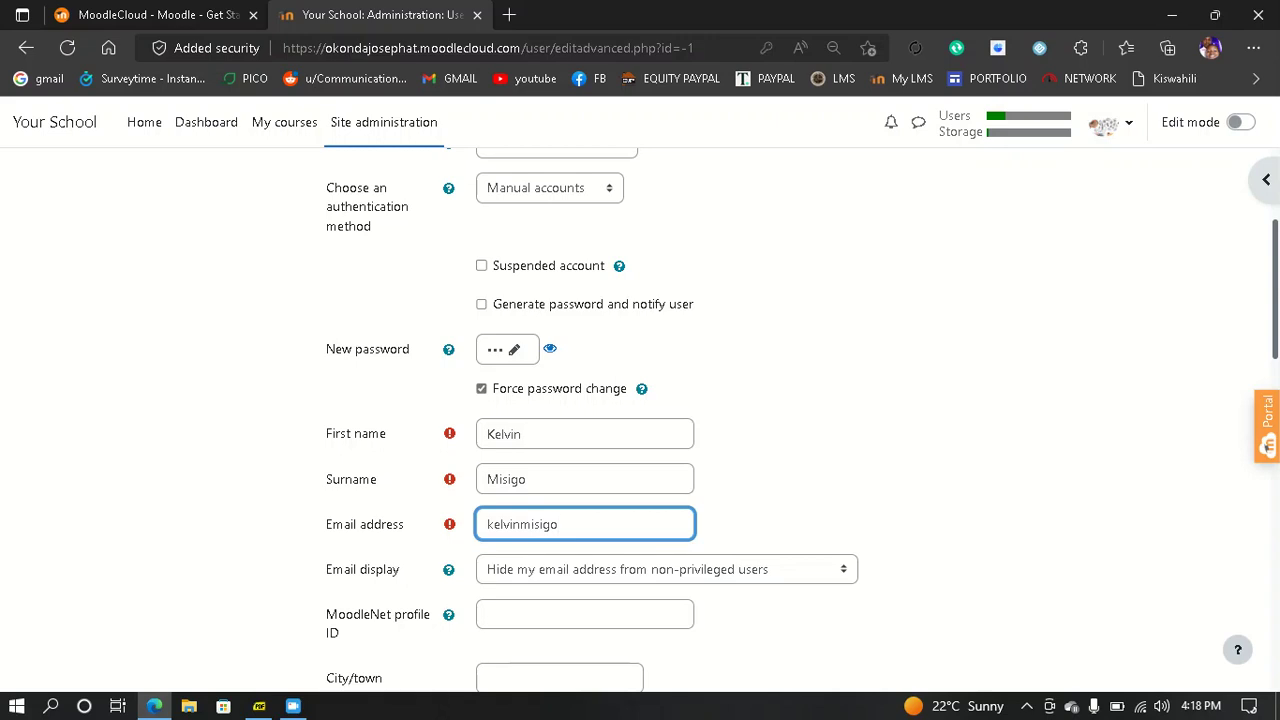
# - Set the city/town to Kisumu and scroll down to the Create user button
pyautogui.scroll(-3, 800, 420)
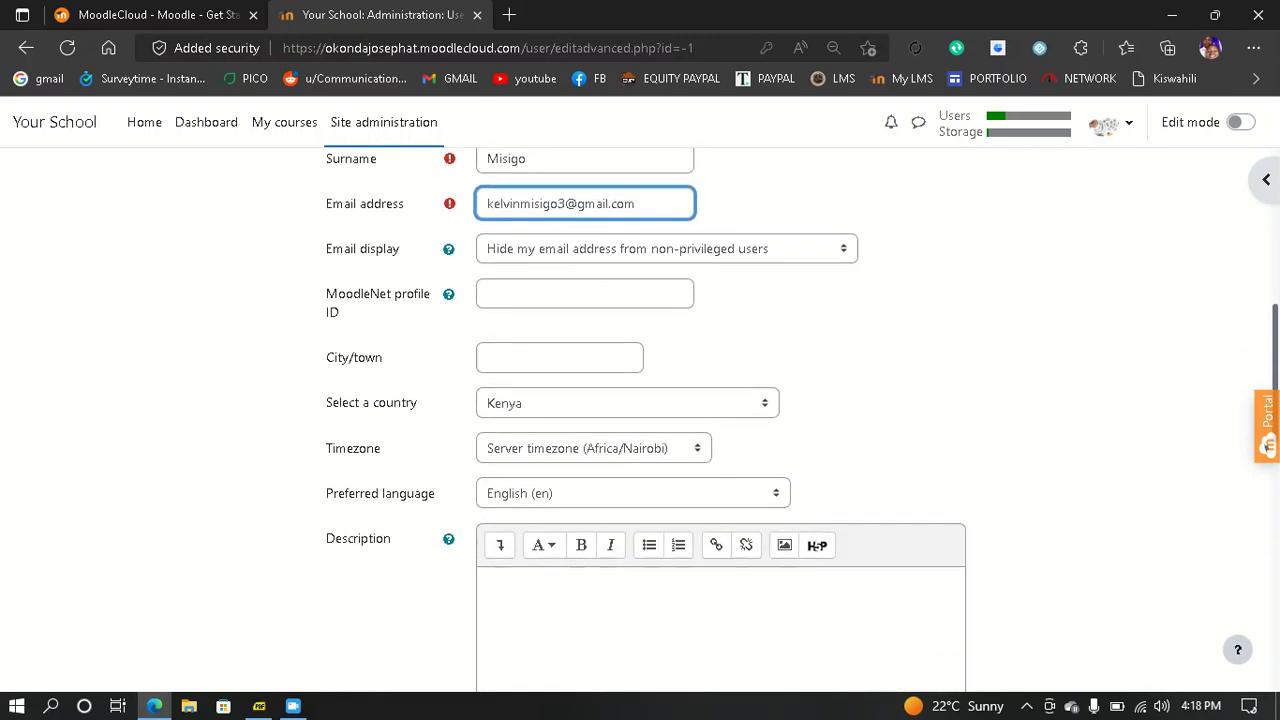
pyautogui.click(559, 358)
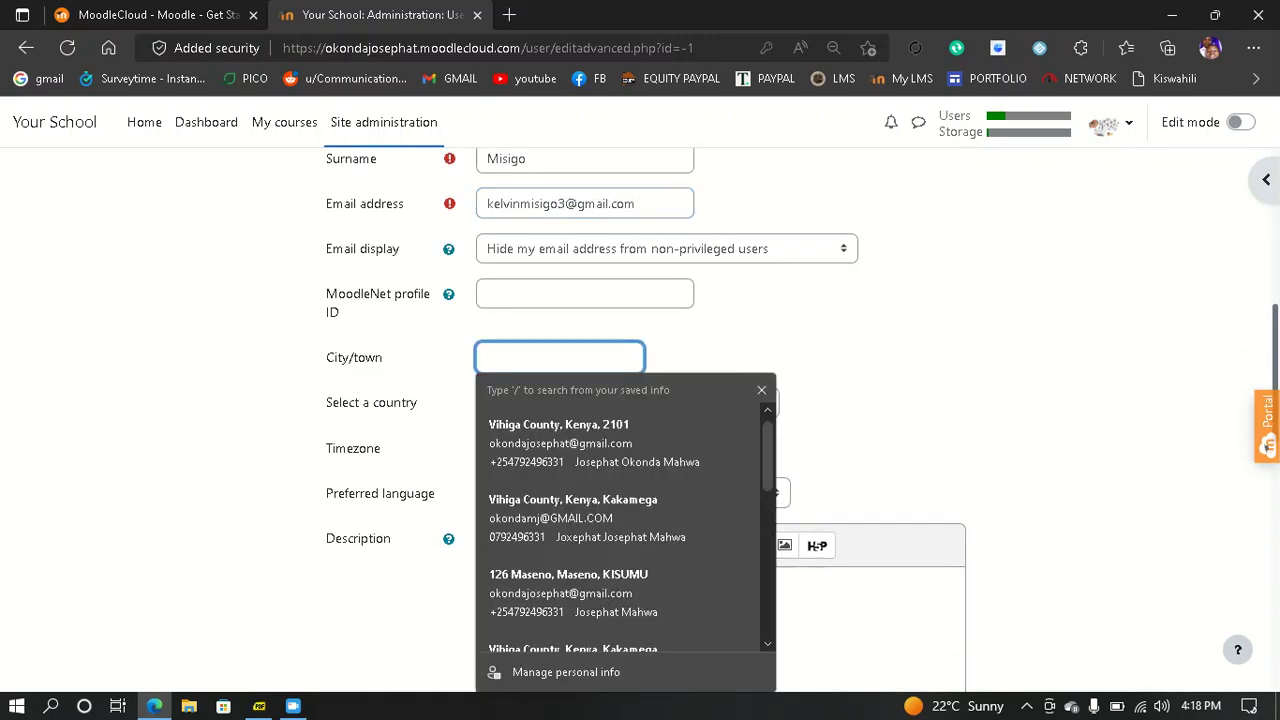
pyautogui.write('Kisumu')
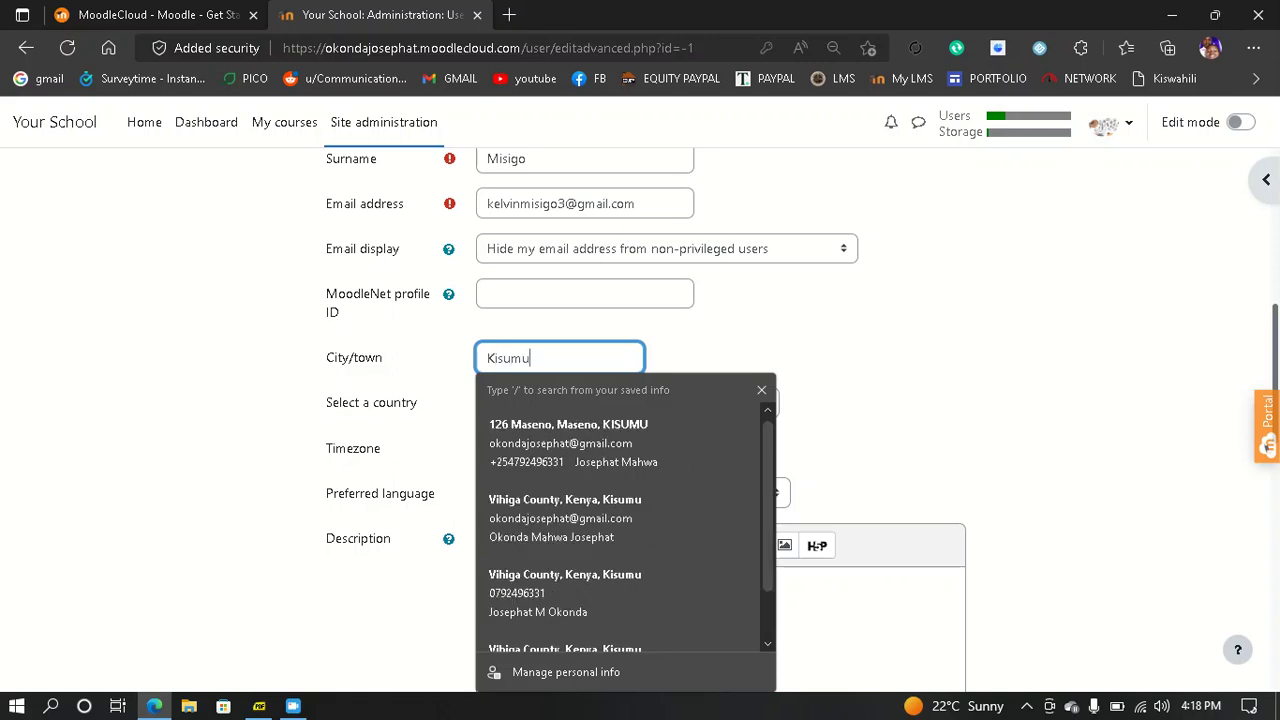
pyautogui.click(900, 400)
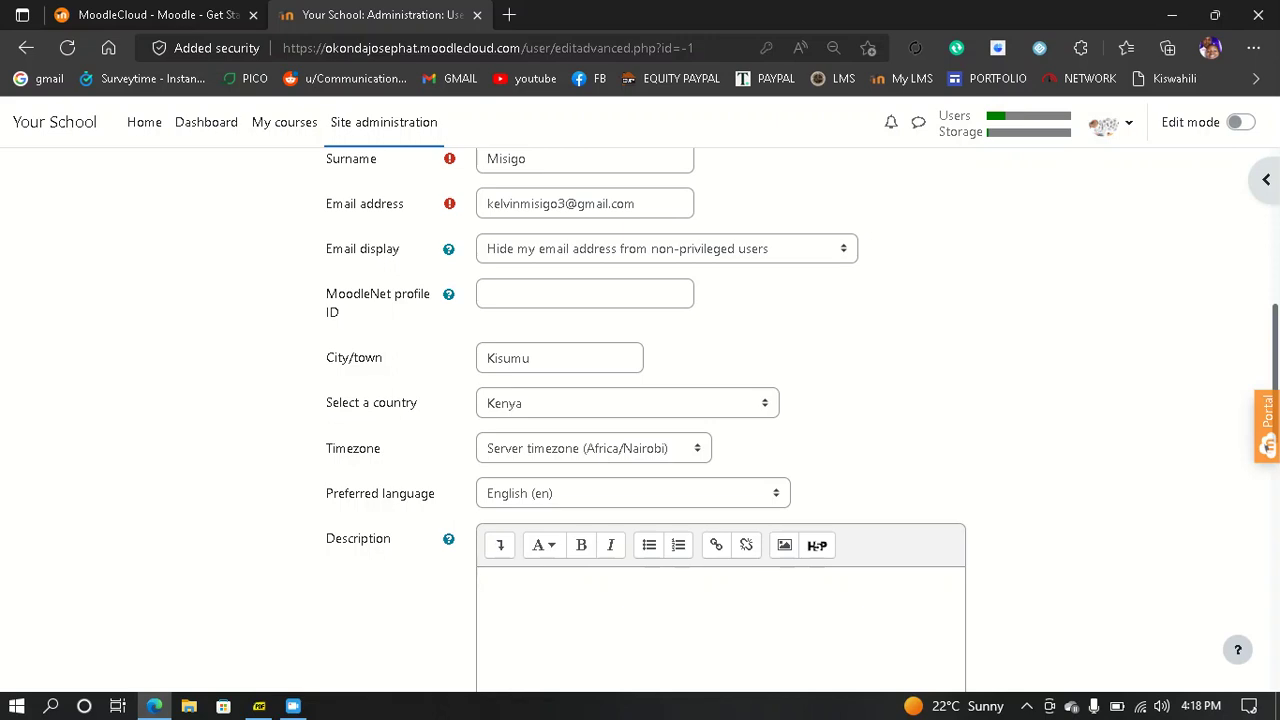
pyautogui.scroll(-5, 640, 420)
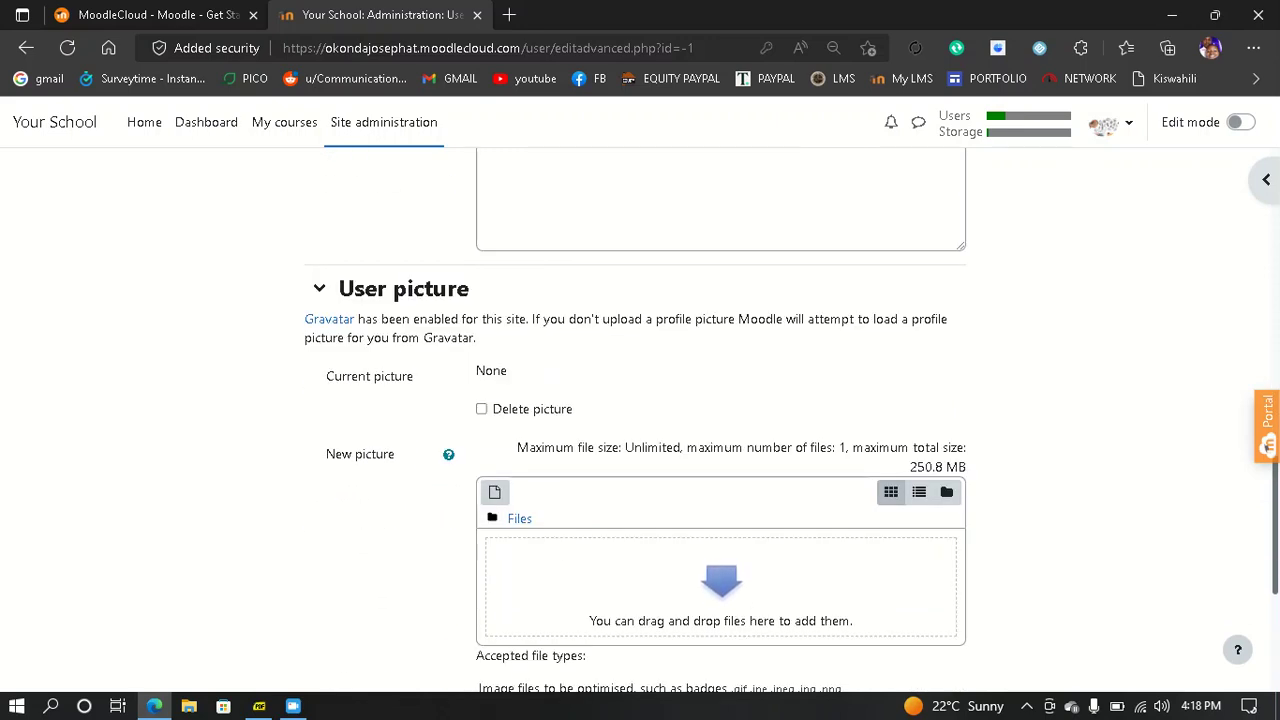
pyautogui.scroll(-2, 640, 420)
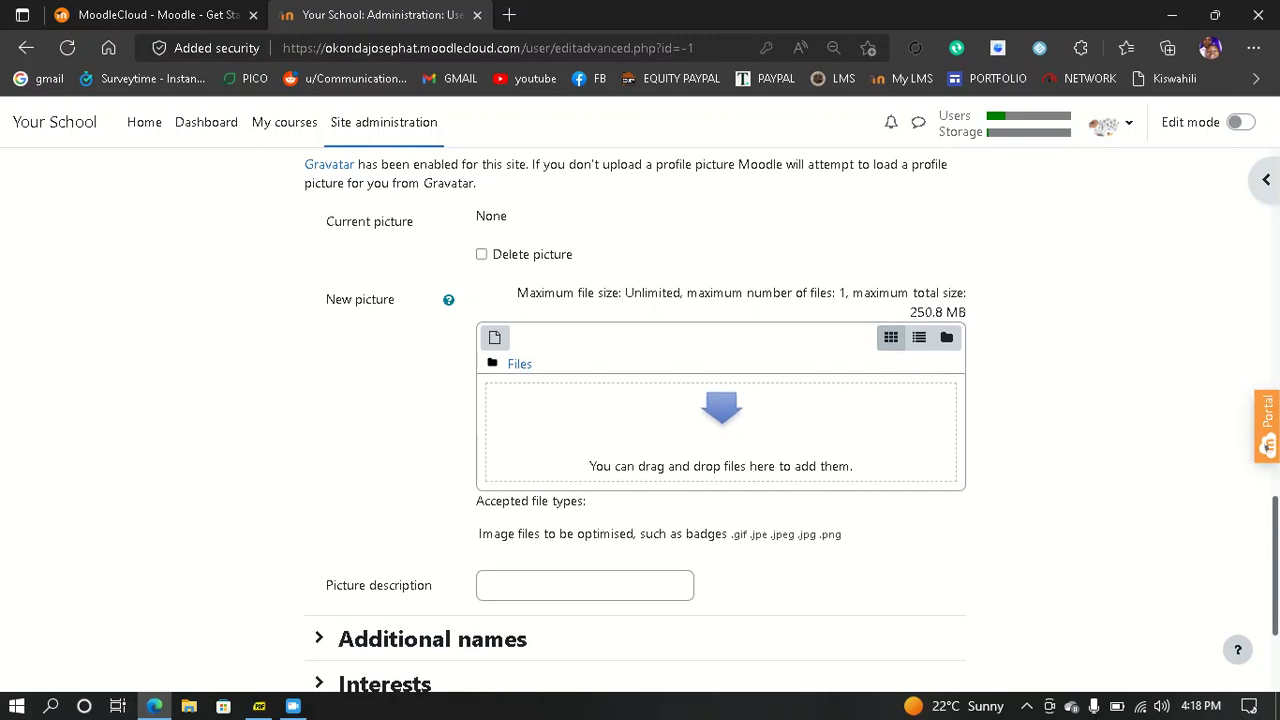
pyautogui.scroll(-1, 640, 420)
pyautogui.scroll(-1, 640, 420)
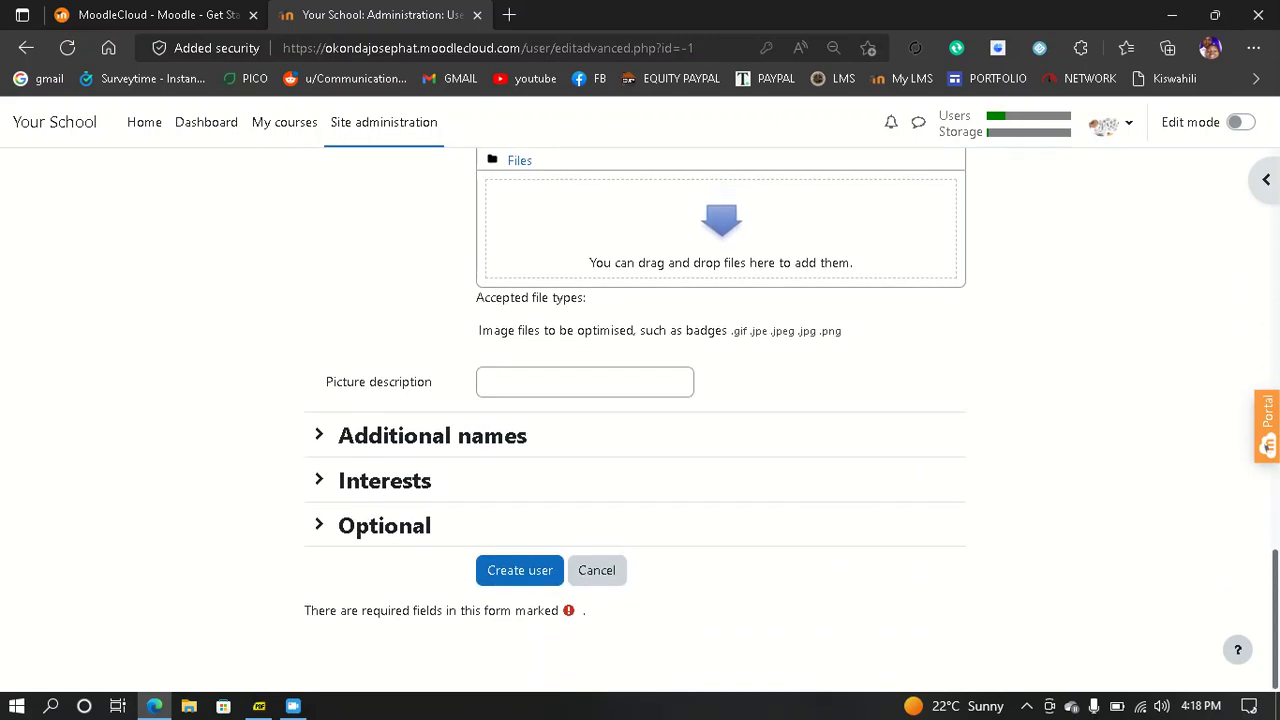
# - Create the user and confirm the list shows 12 users, including the Kisumu student
pyautogui.click(528, 575)
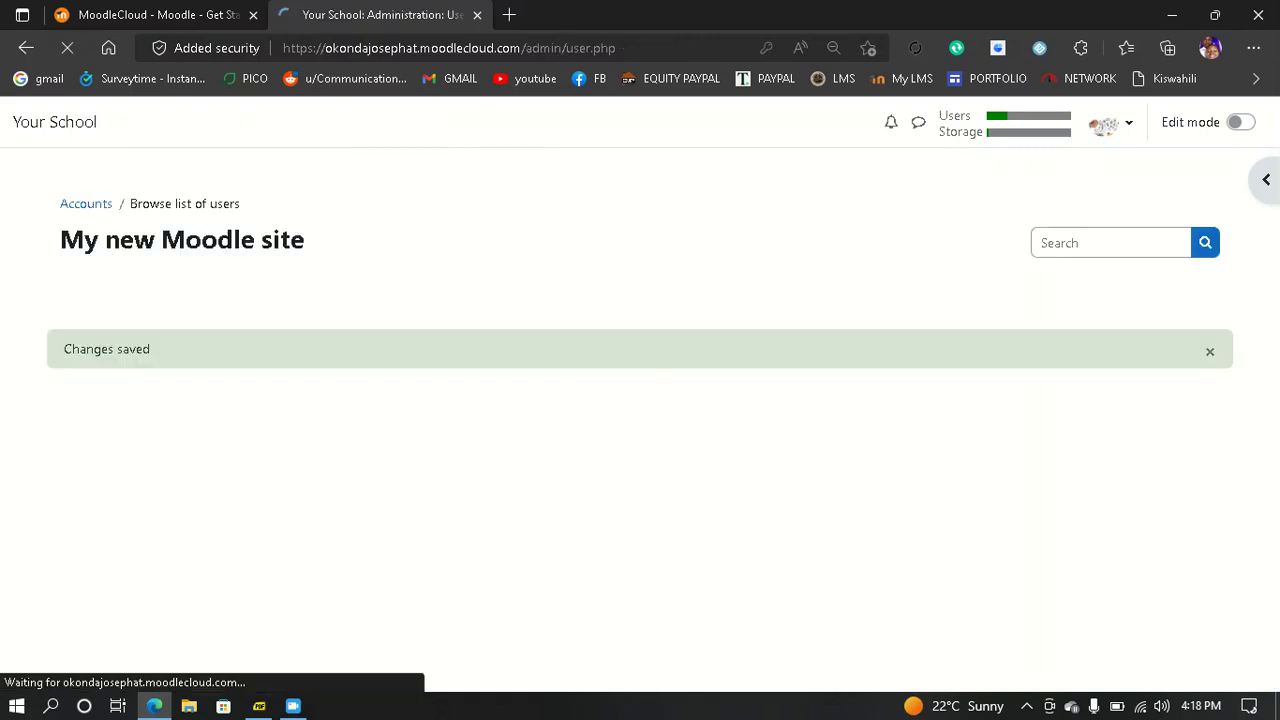
pyautogui.scroll(-4, 640, 420)
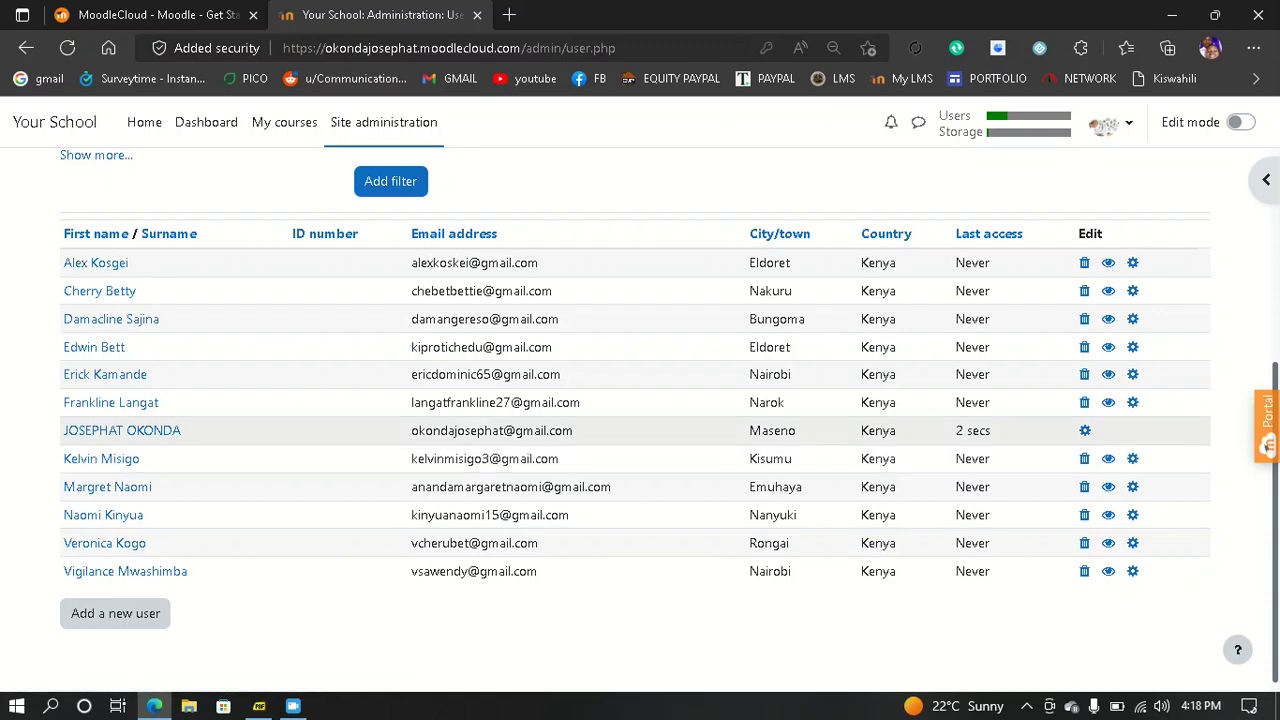
pyautogui.scroll(1, 500, 422)
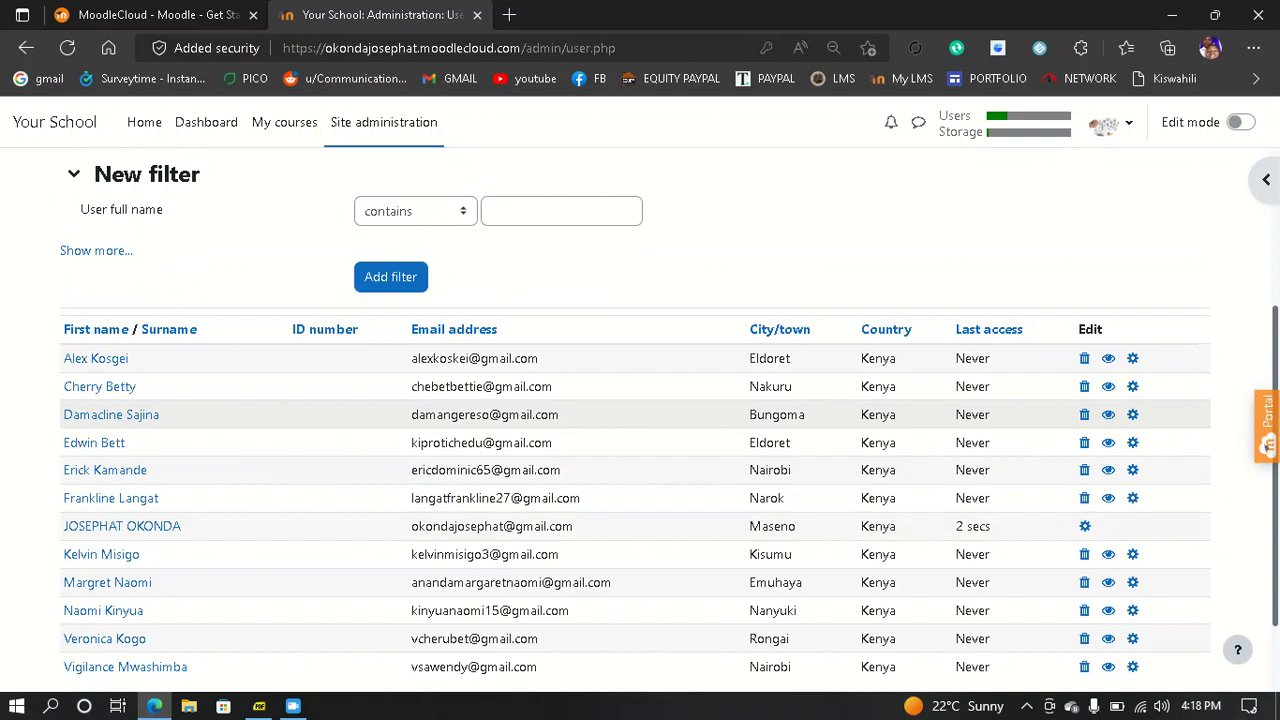
pyautogui.scroll(3, 500, 414)
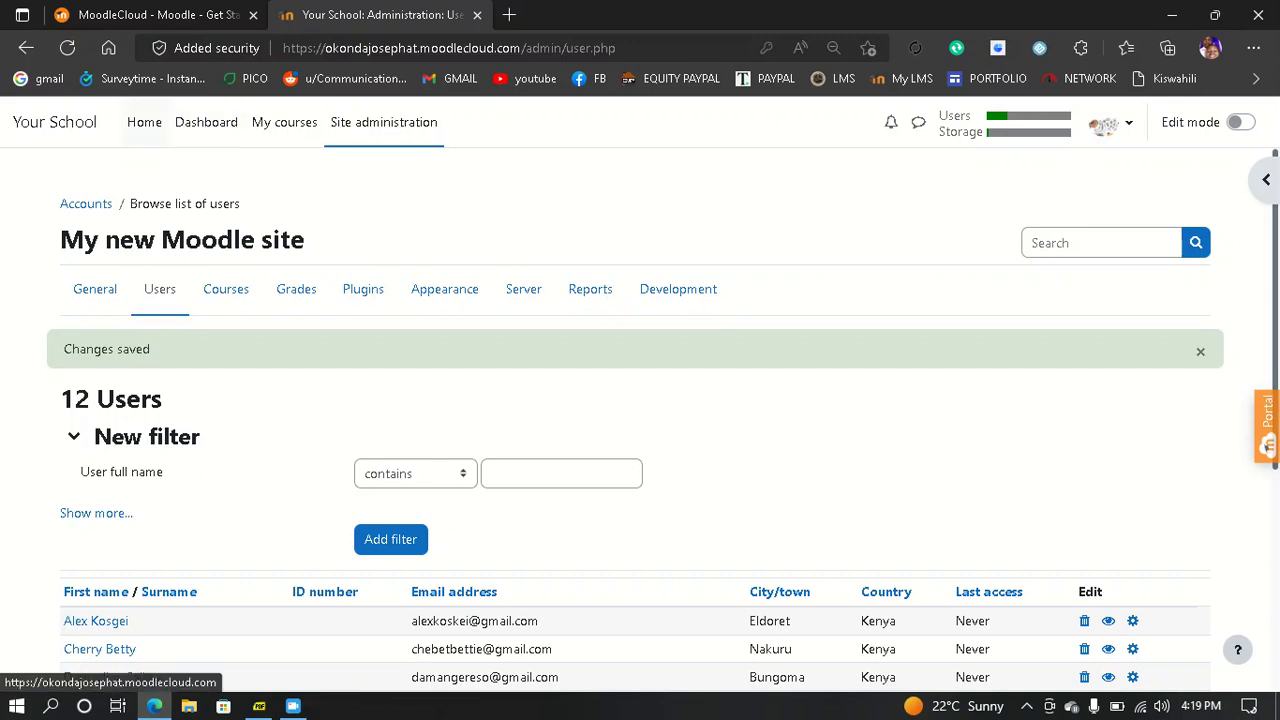
# - Go from Home to Site administration's Courses options and start a new course
pyautogui.click(144, 122)
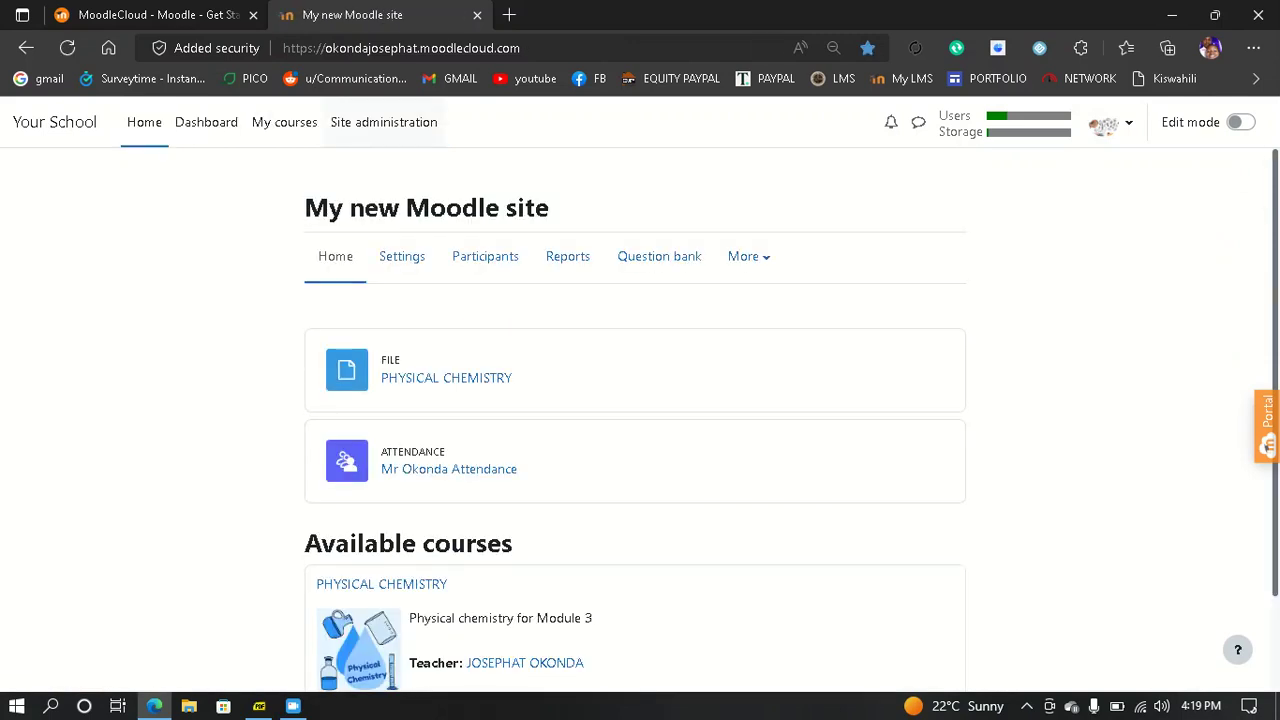
pyautogui.click(384, 122)
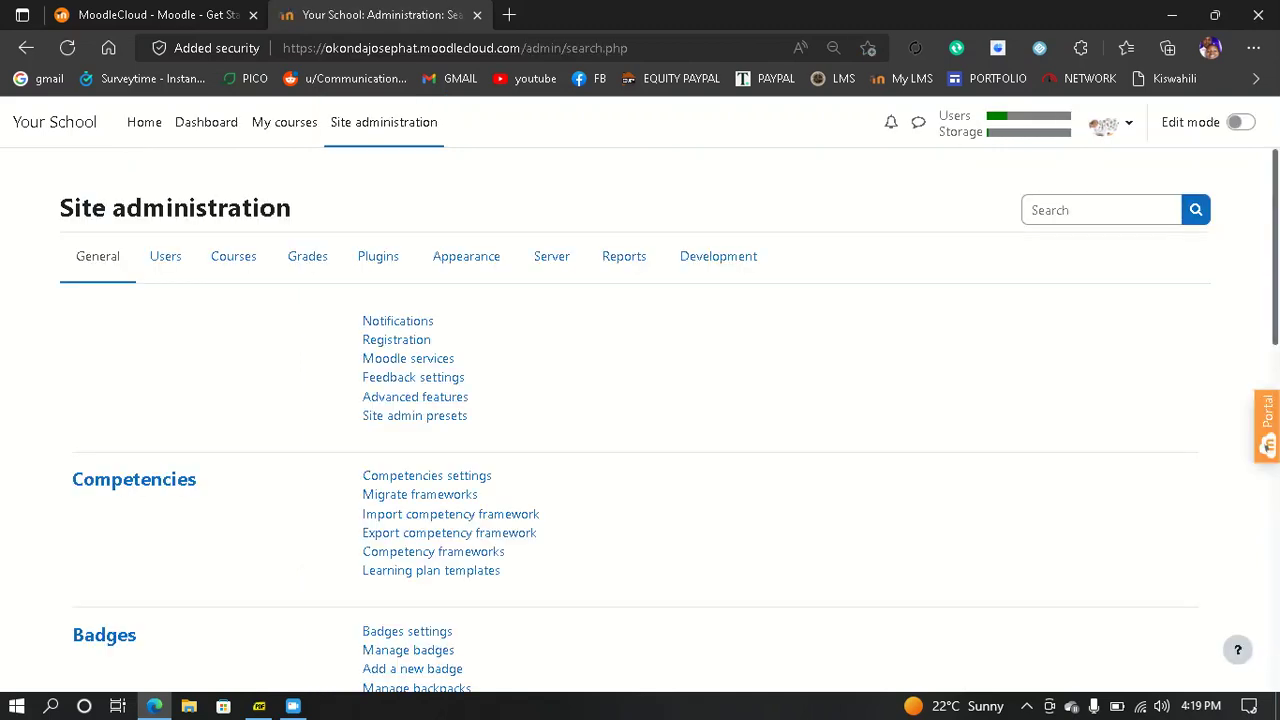
pyautogui.scroll(-1, 640, 420)
pyautogui.scroll(1, 640, 420)
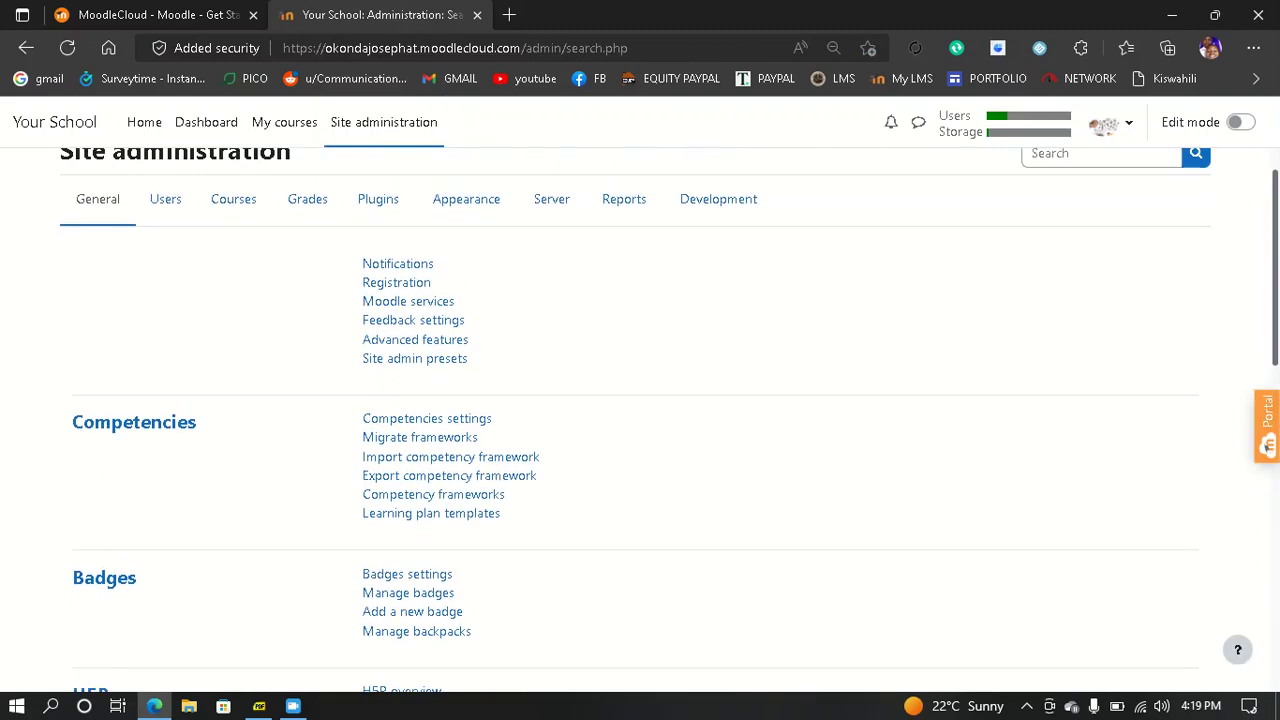
pyautogui.click(240, 199)
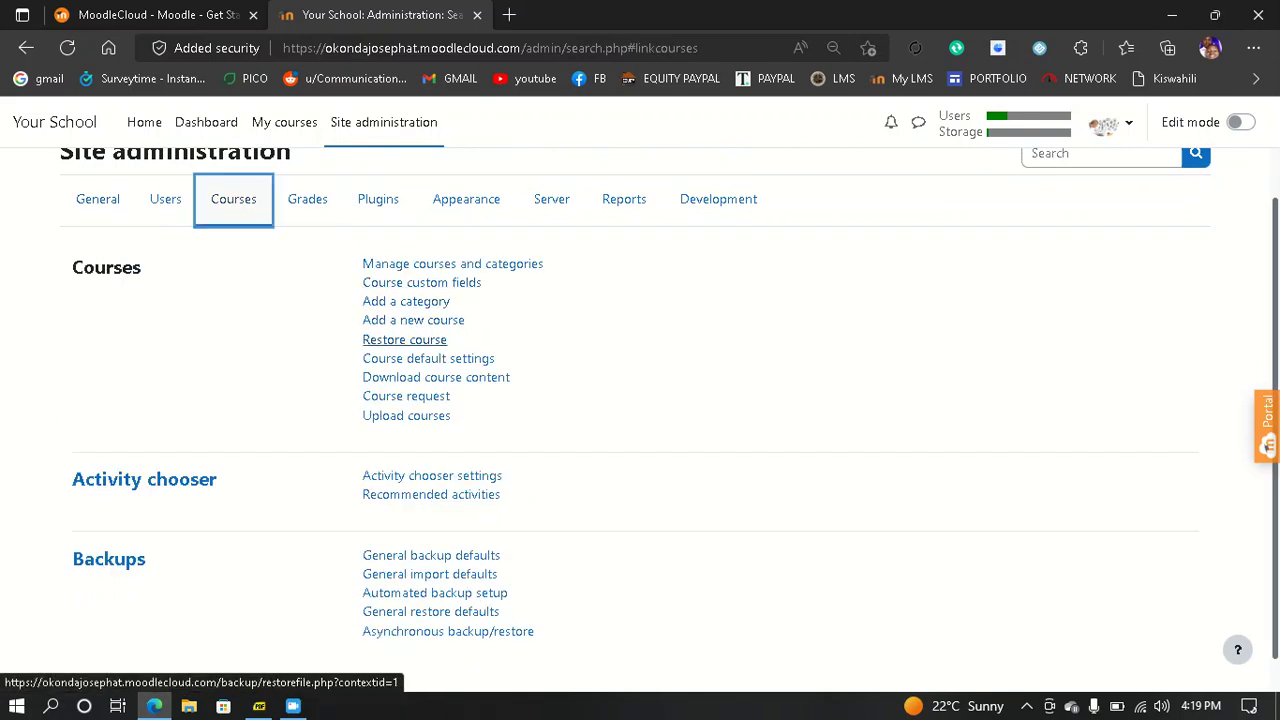
pyautogui.click(413, 320)
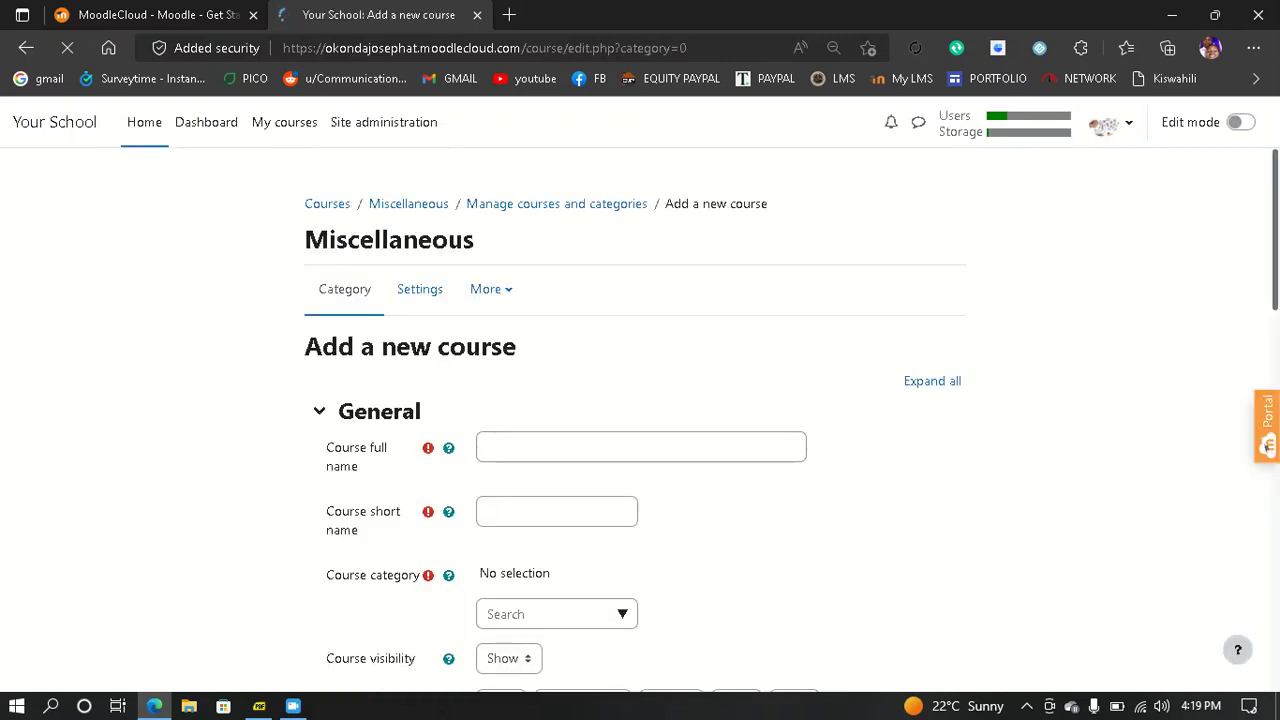
# - Enter INORGANIC CHEMISTRY as the course full name and CHE310 as the short name
pyautogui.scroll(-2, 640, 420)
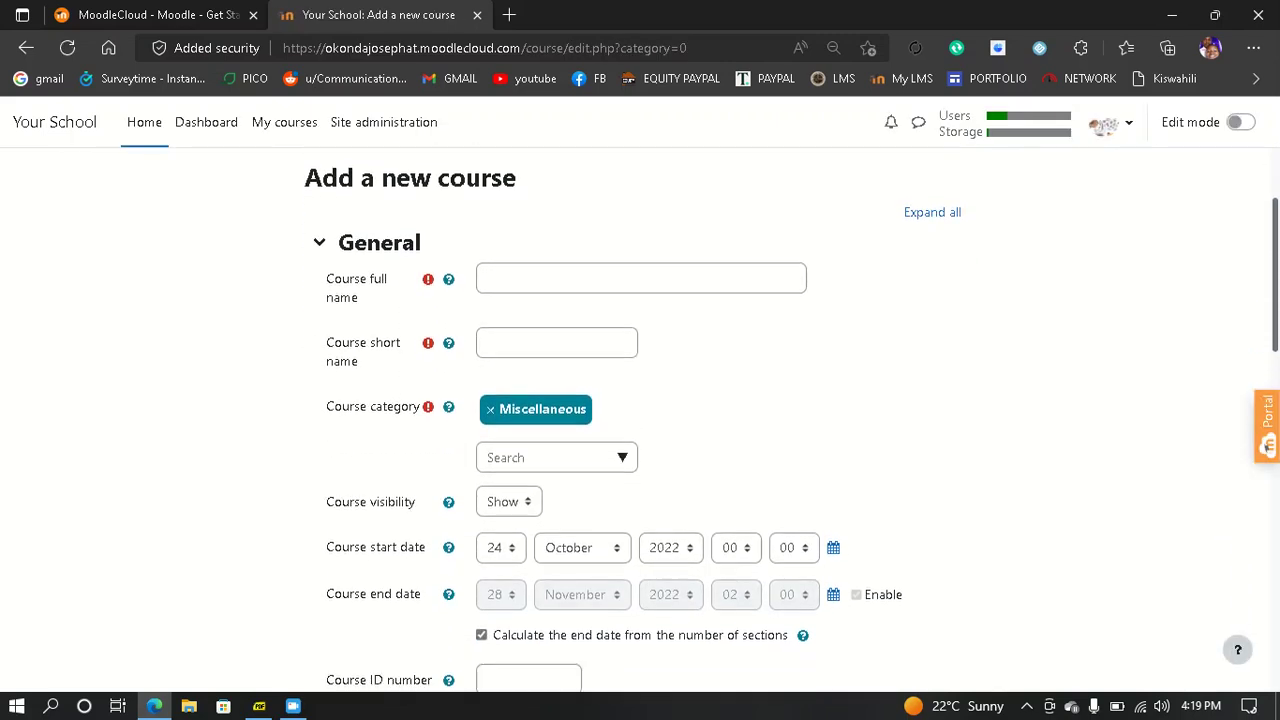
pyautogui.scroll(-1, 640, 420)
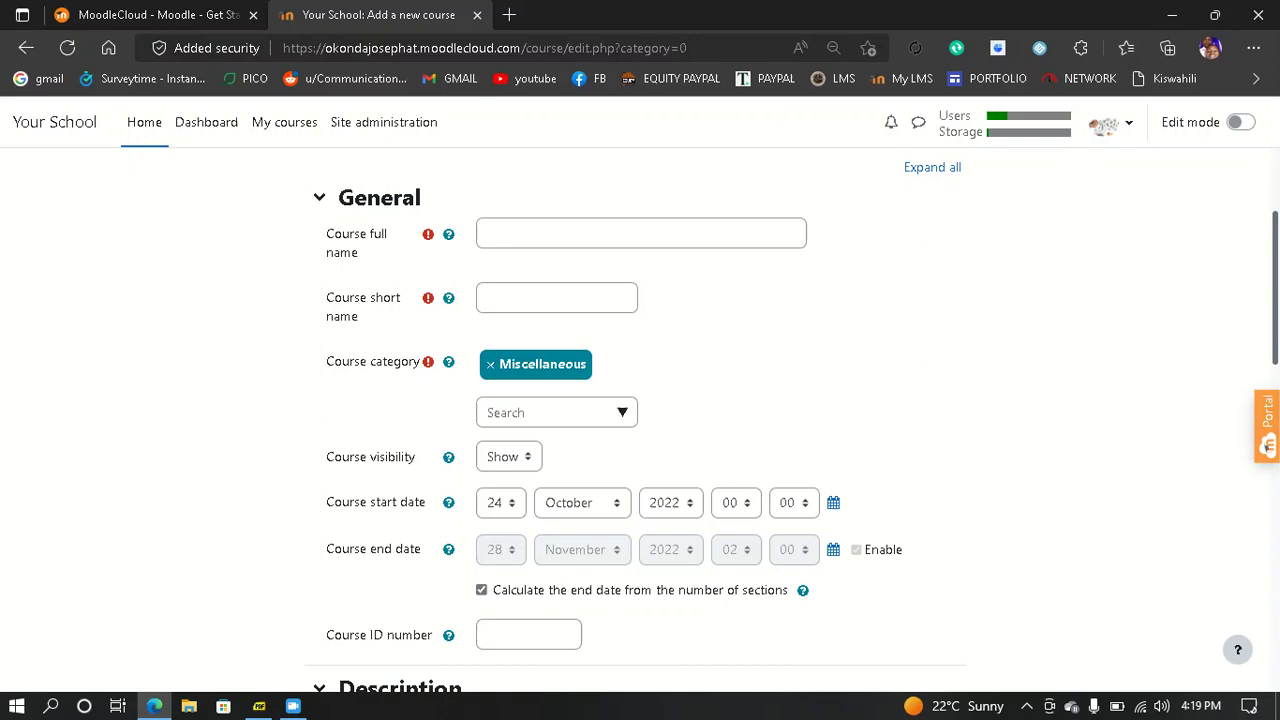
pyautogui.scroll(-1, 640, 420)
pyautogui.scroll(1, 640, 420)
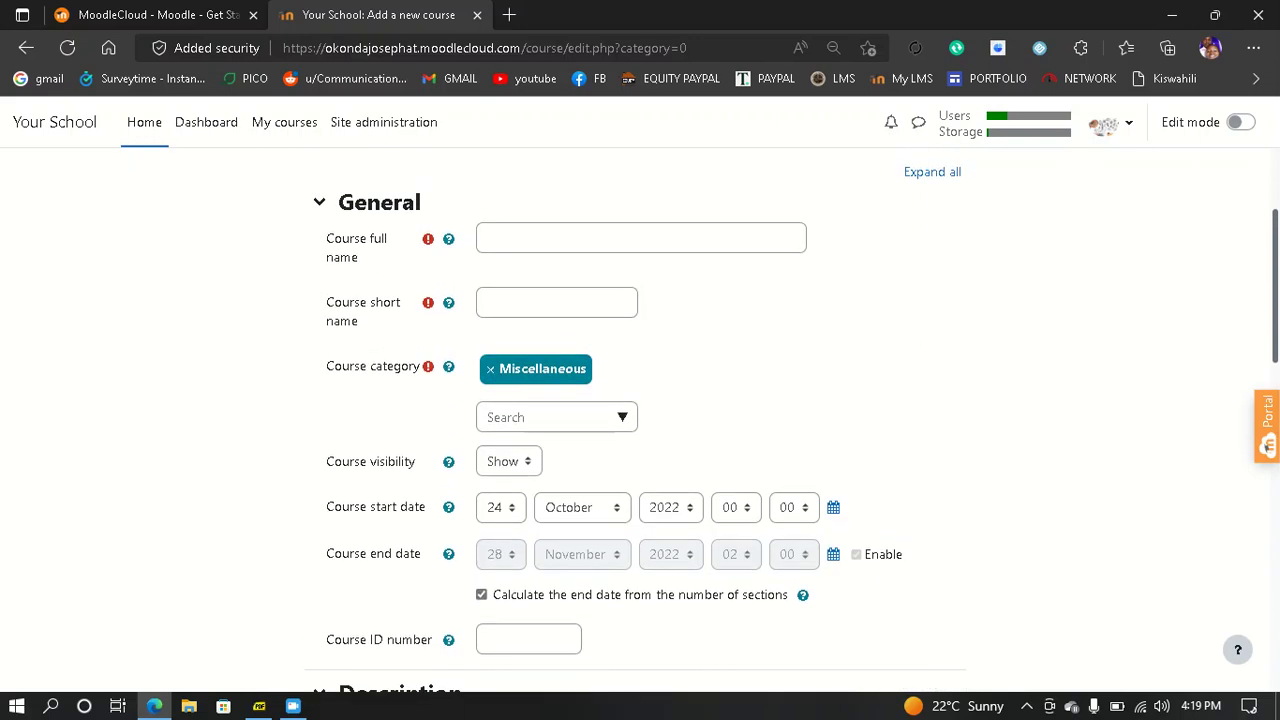
pyautogui.click(640, 238)
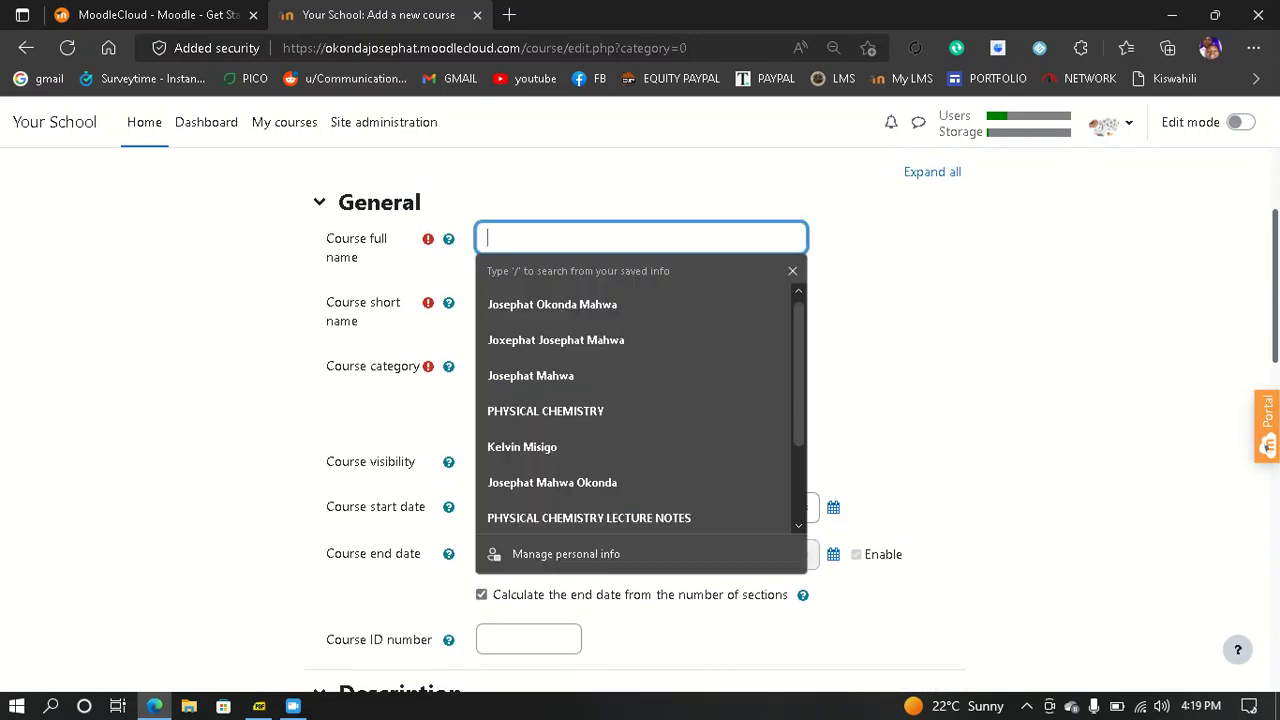
pyautogui.write('INORG')
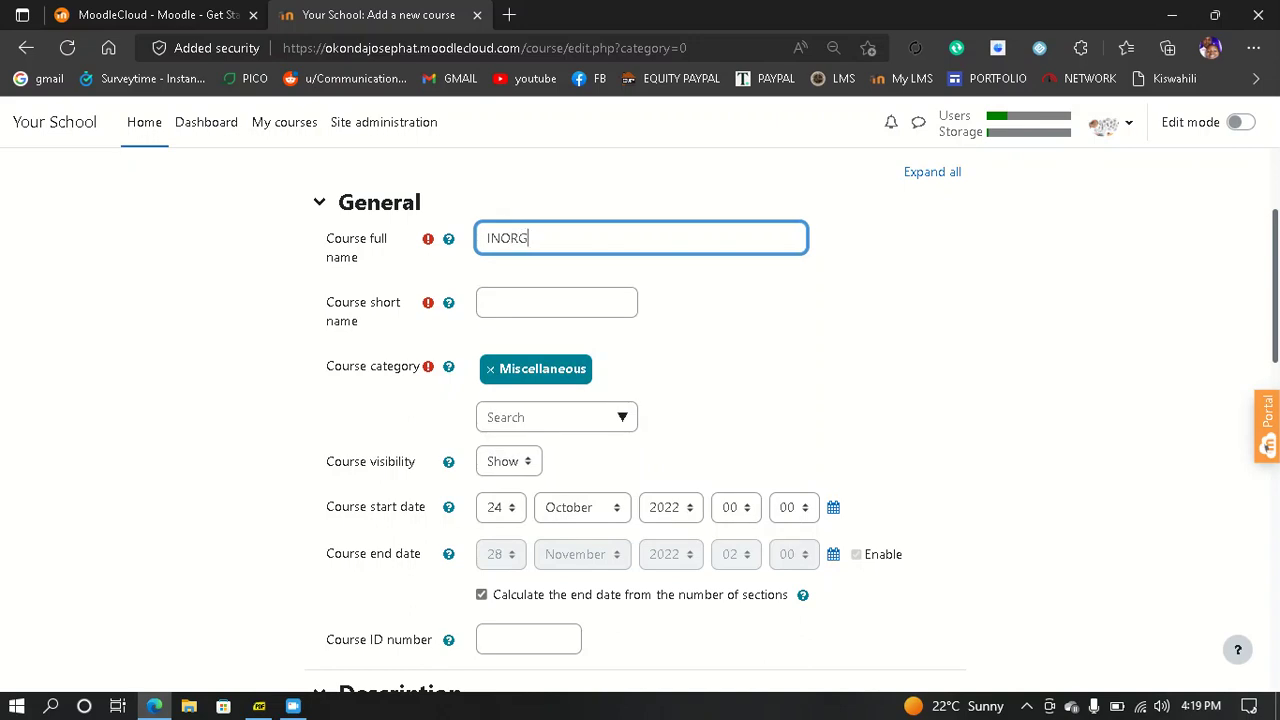
pyautogui.write('ANIC CHEMISTRY')
pyautogui.click(556, 302)
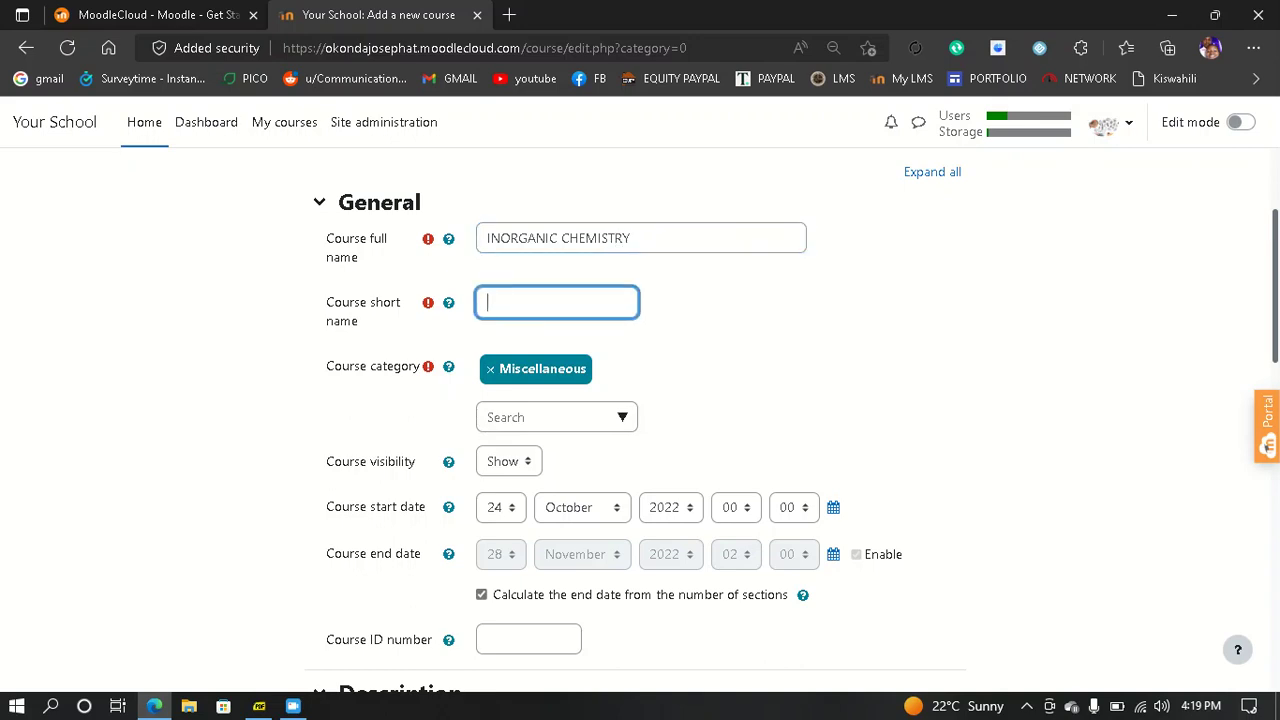
pyautogui.write('CHE310')
pyautogui.scroll(-2, 640, 410)
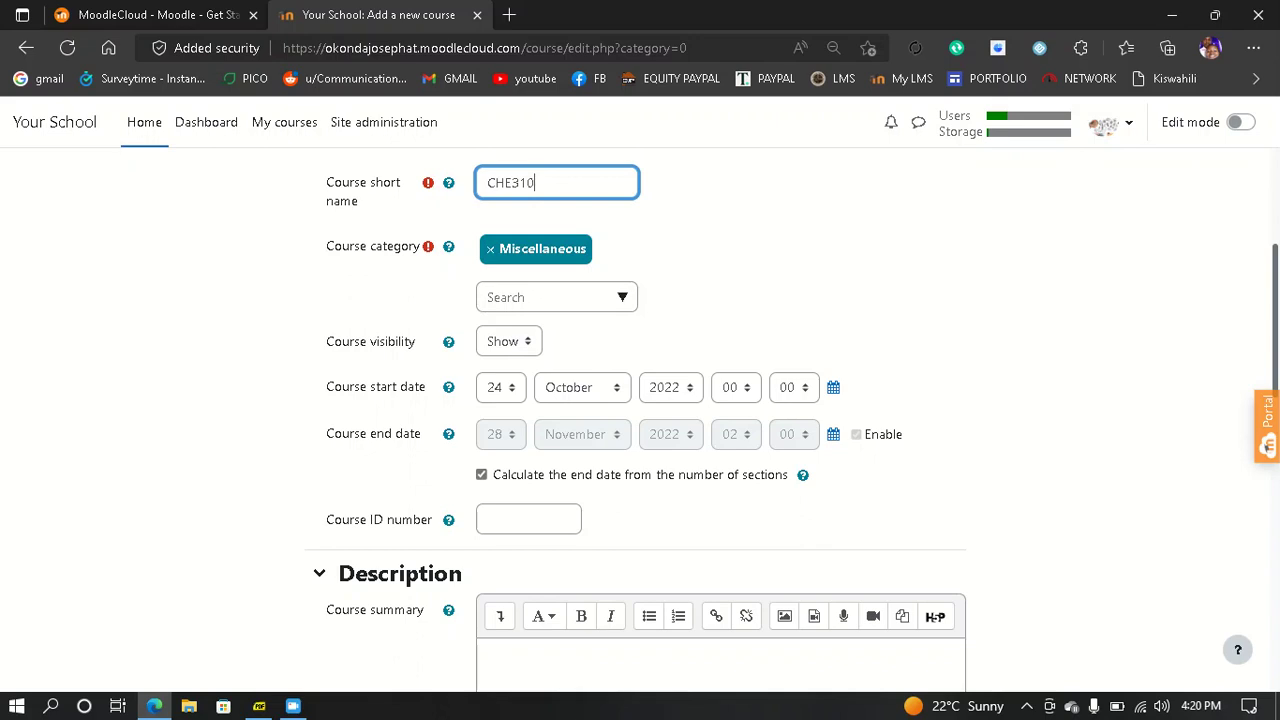
# - Set the start day to 25 (25 October 2022), keeping the end date calculated from sections
pyautogui.click(501, 388)
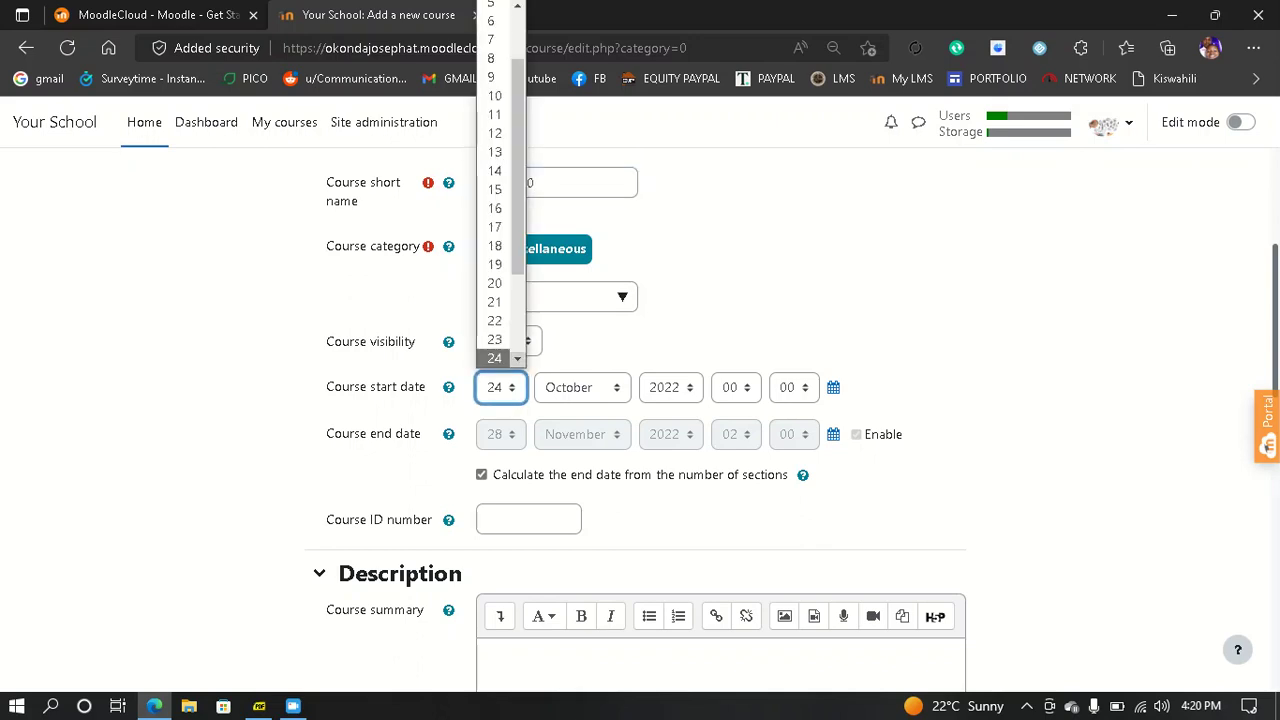
pyautogui.click(517, 359)
pyautogui.click(517, 359)
pyautogui.click(494, 285)
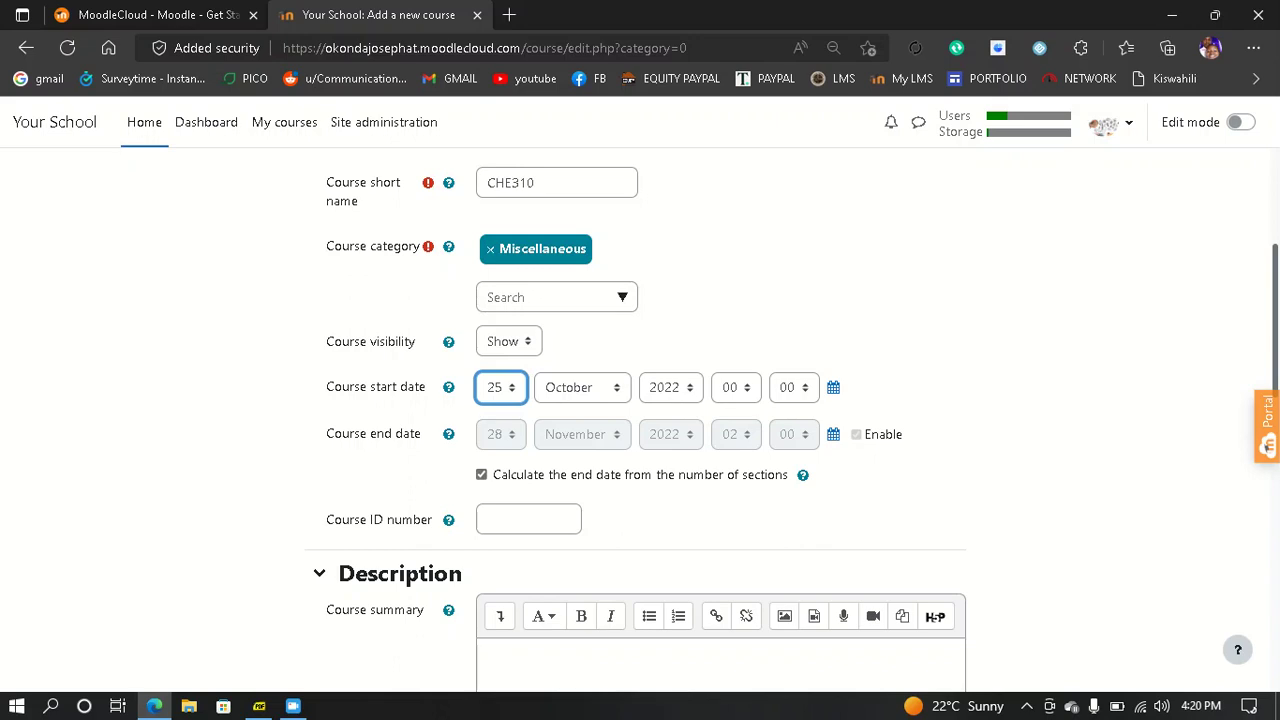
pyautogui.click(482, 475)
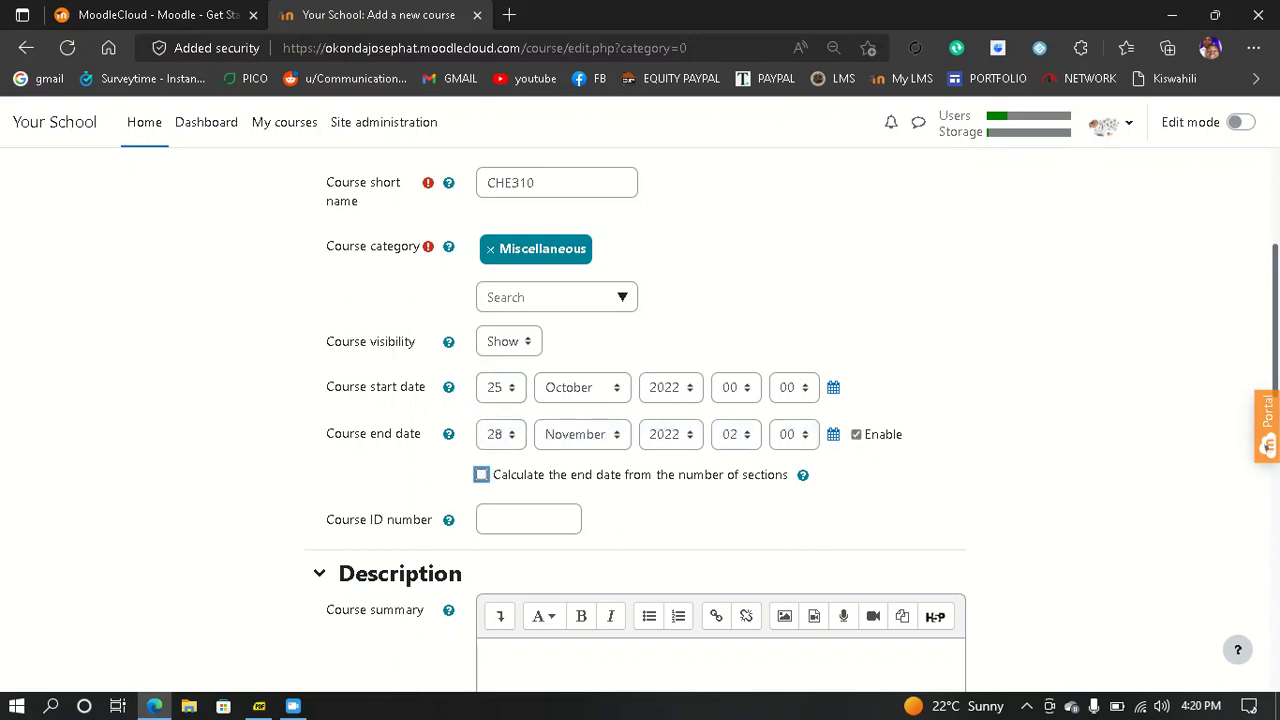
pyautogui.click(482, 475)
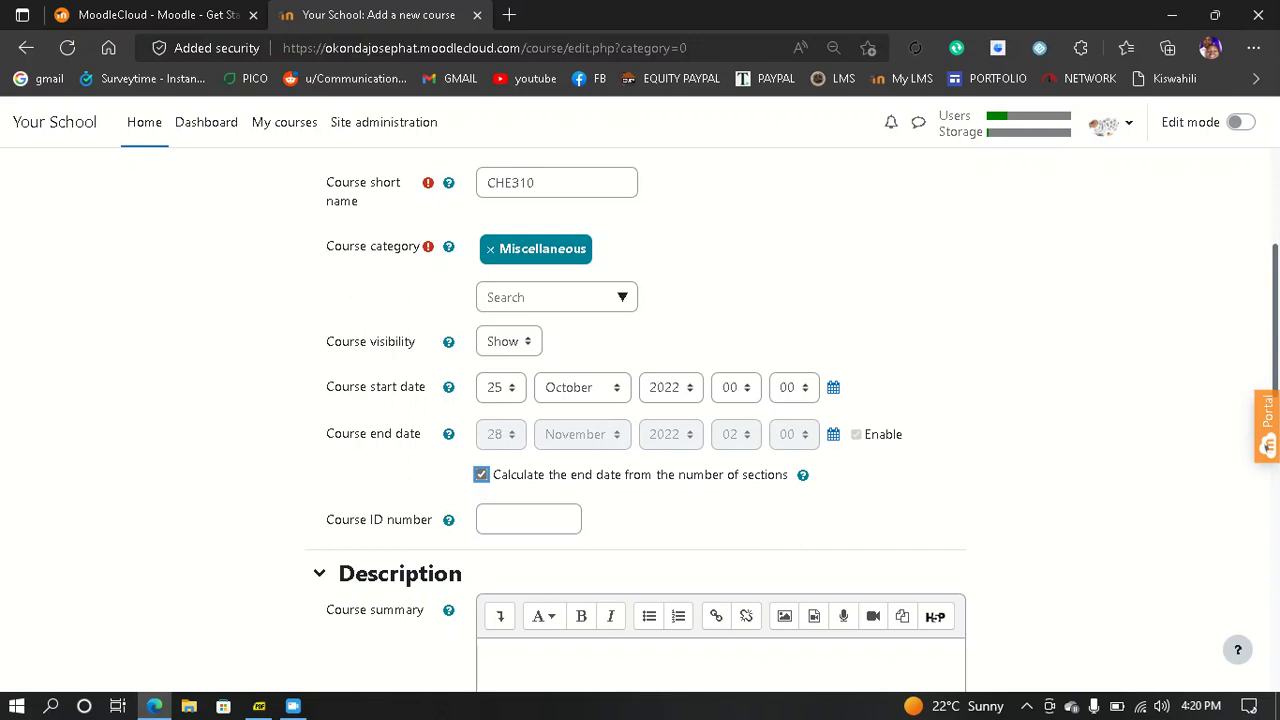
pyautogui.scroll(-2, 640, 420)
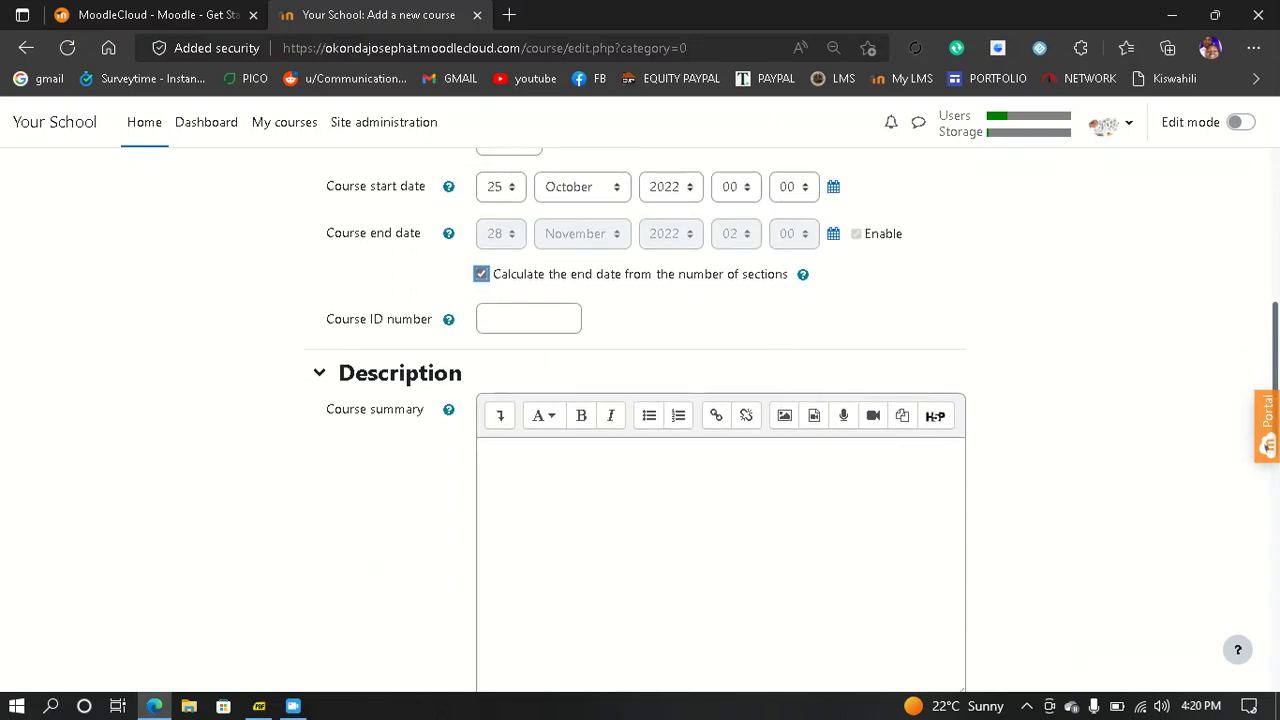
# - Write 'THIS IS A MODULE 3 COURSE' in the course summary
pyautogui.click(520, 465)
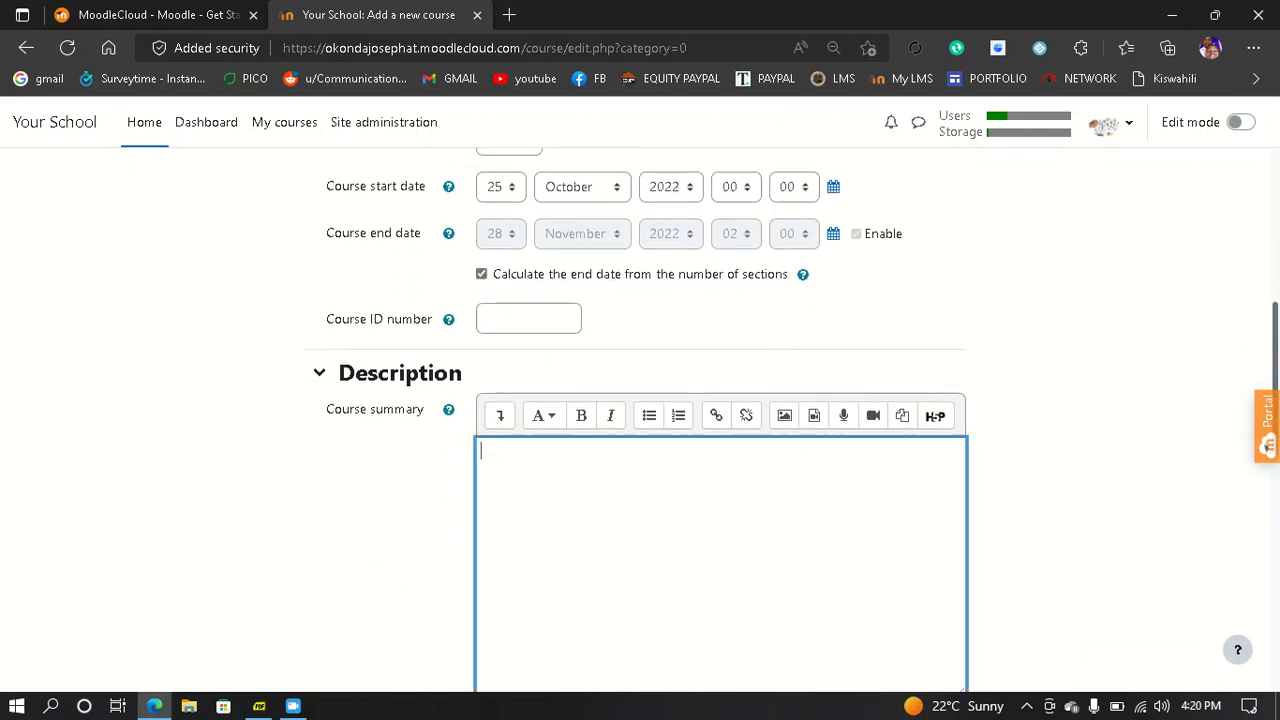
pyautogui.write('th')
pyautogui.press('BackSpace')
pyautogui.press('BackSpace')
pyautogui.write('THIS IS A MODULE 3 ')
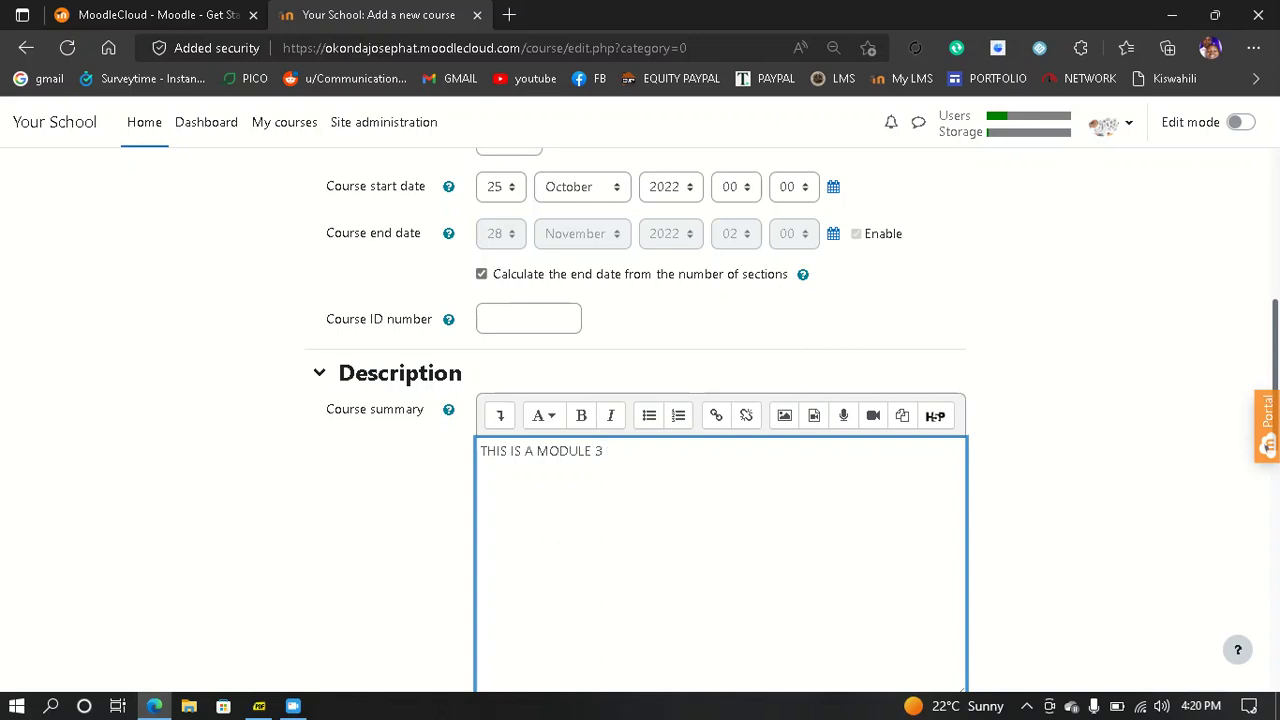
pyautogui.write('COURSE')
# - Start a course image upload and browse the computer's folders back to Screenshots
pyautogui.scroll(-5, 640, 420)
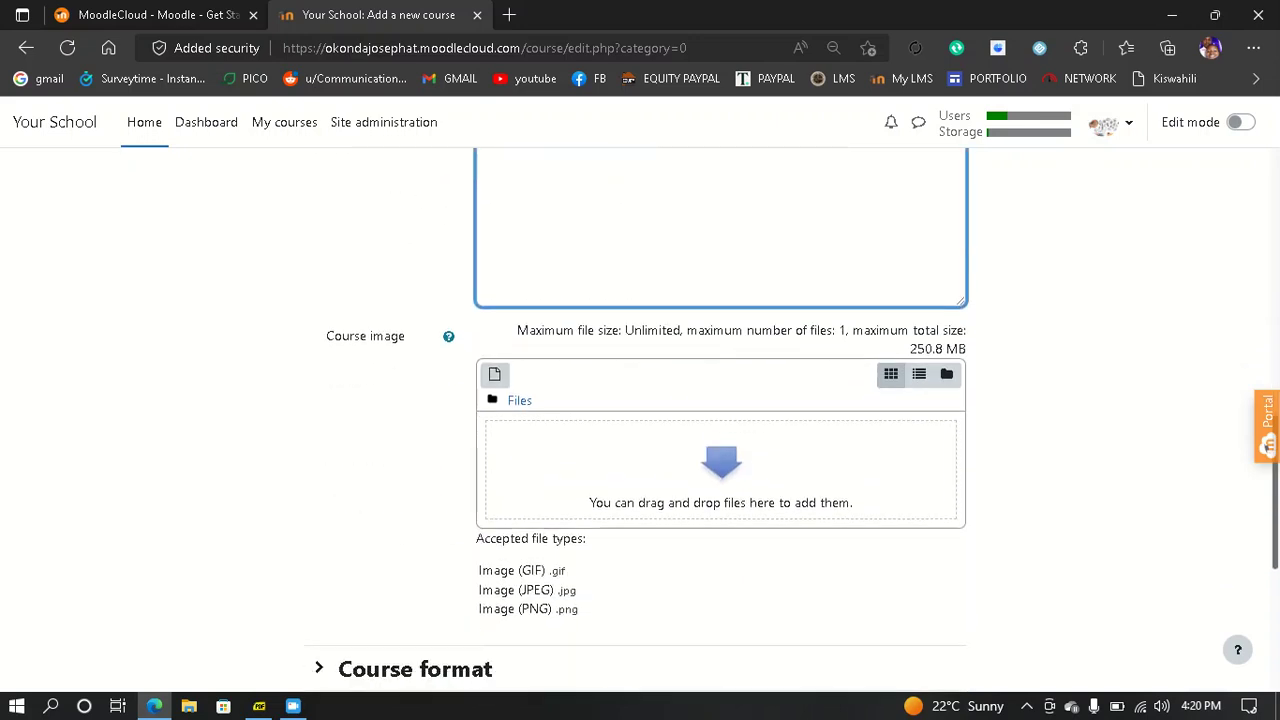
pyautogui.scroll(-1, 640, 420)
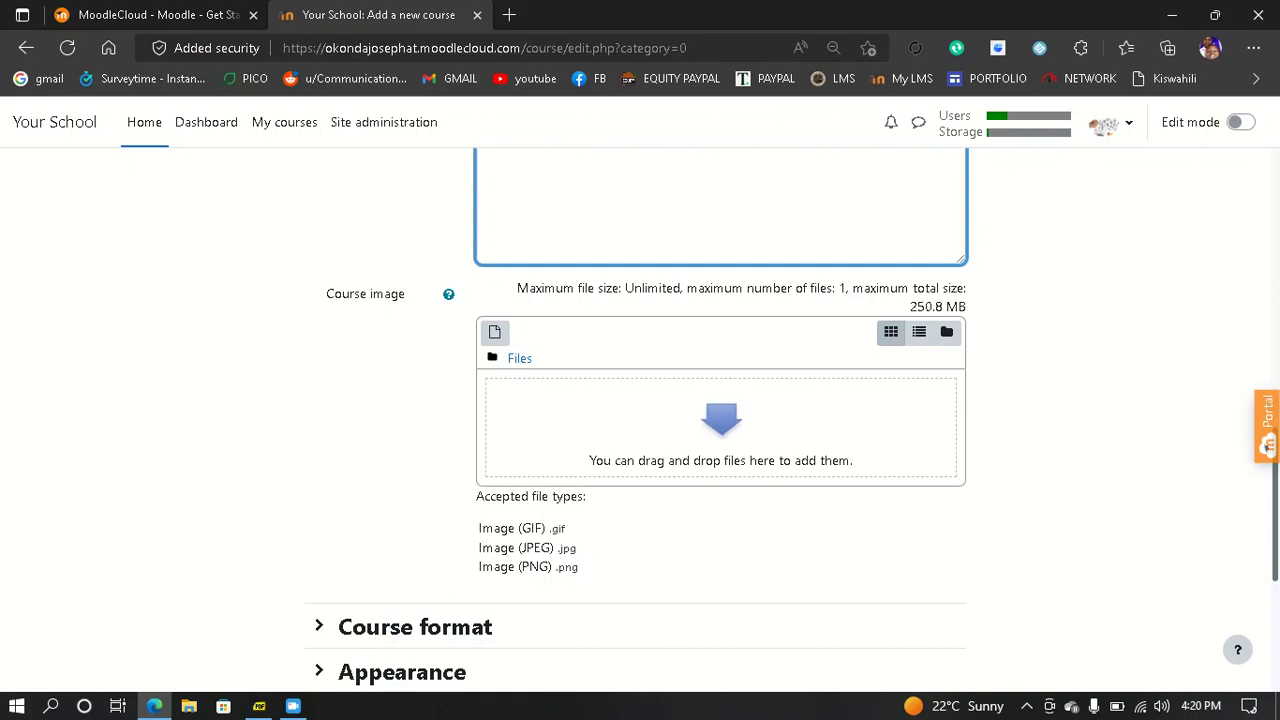
pyautogui.click(495, 333)
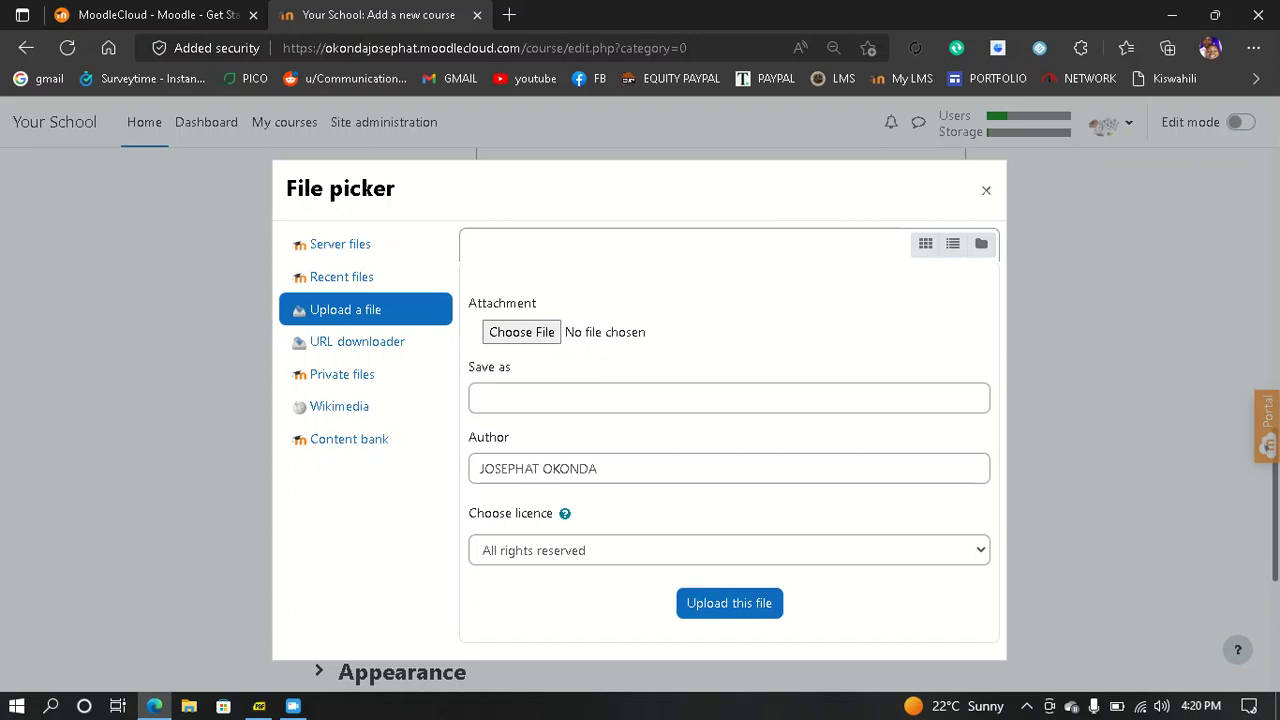
pyautogui.click(521, 332)
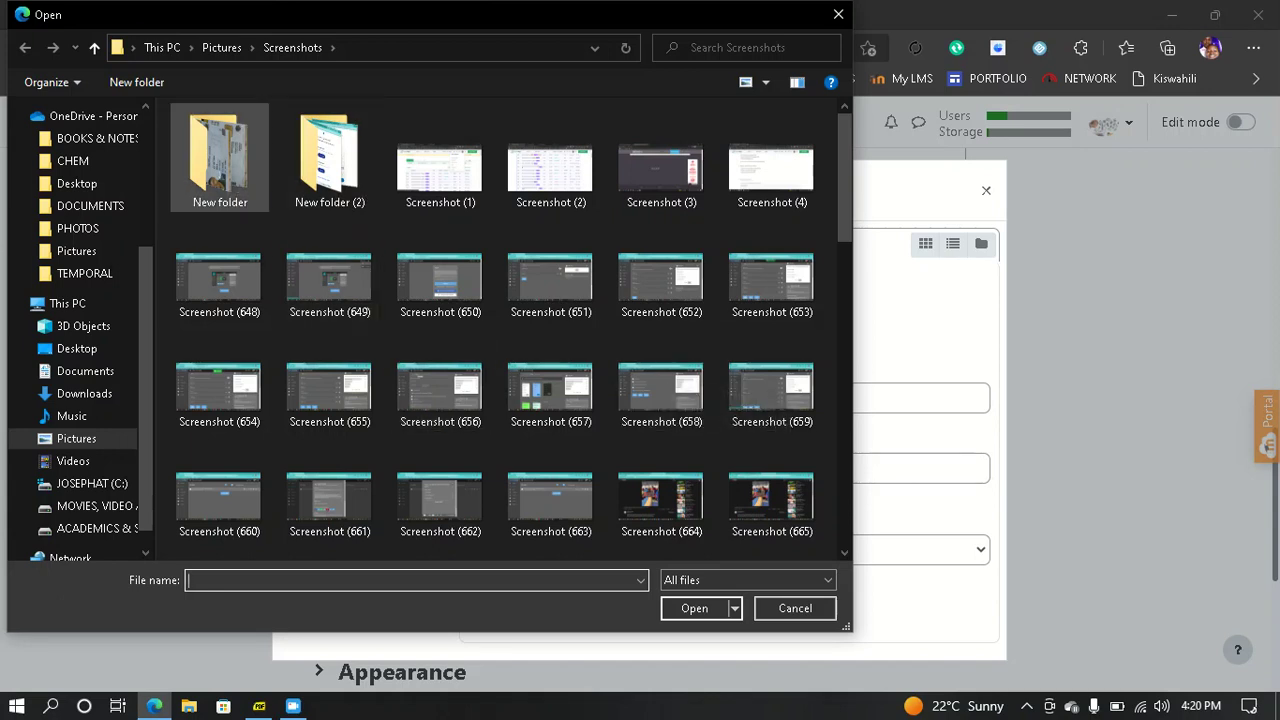
pyautogui.doubleClick(220, 155)
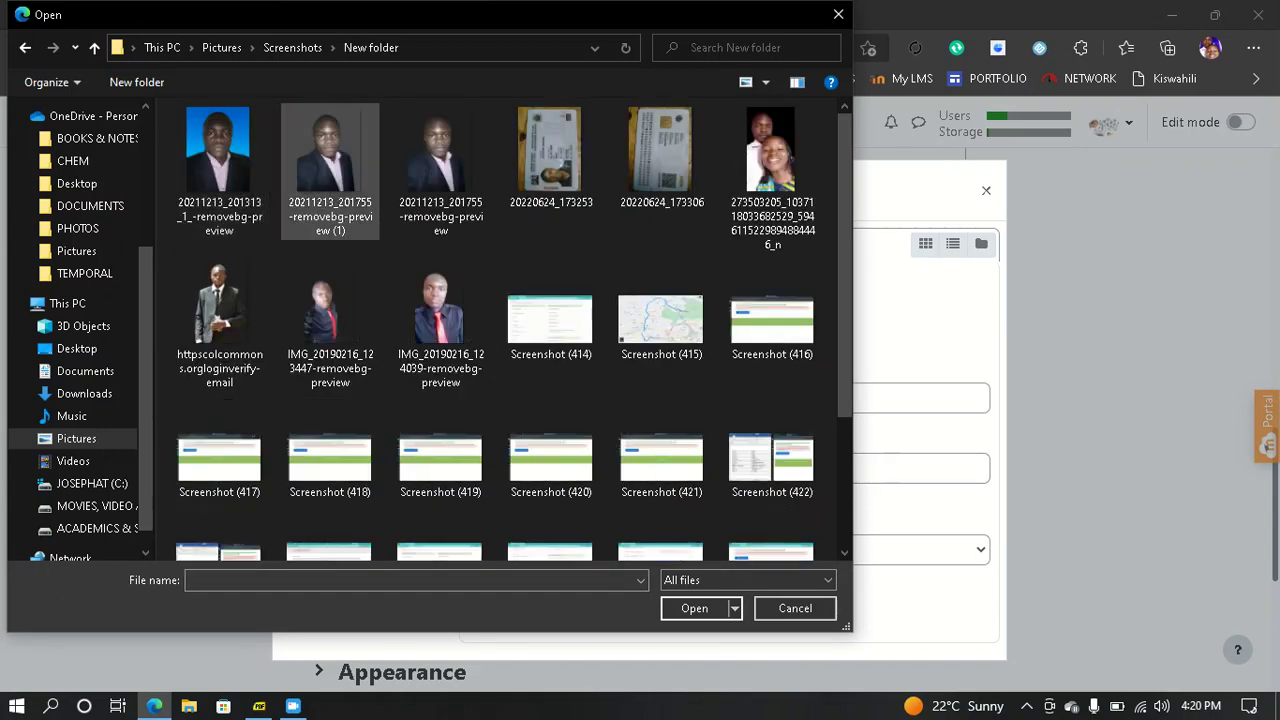
pyautogui.scroll(-1, 632, 335)
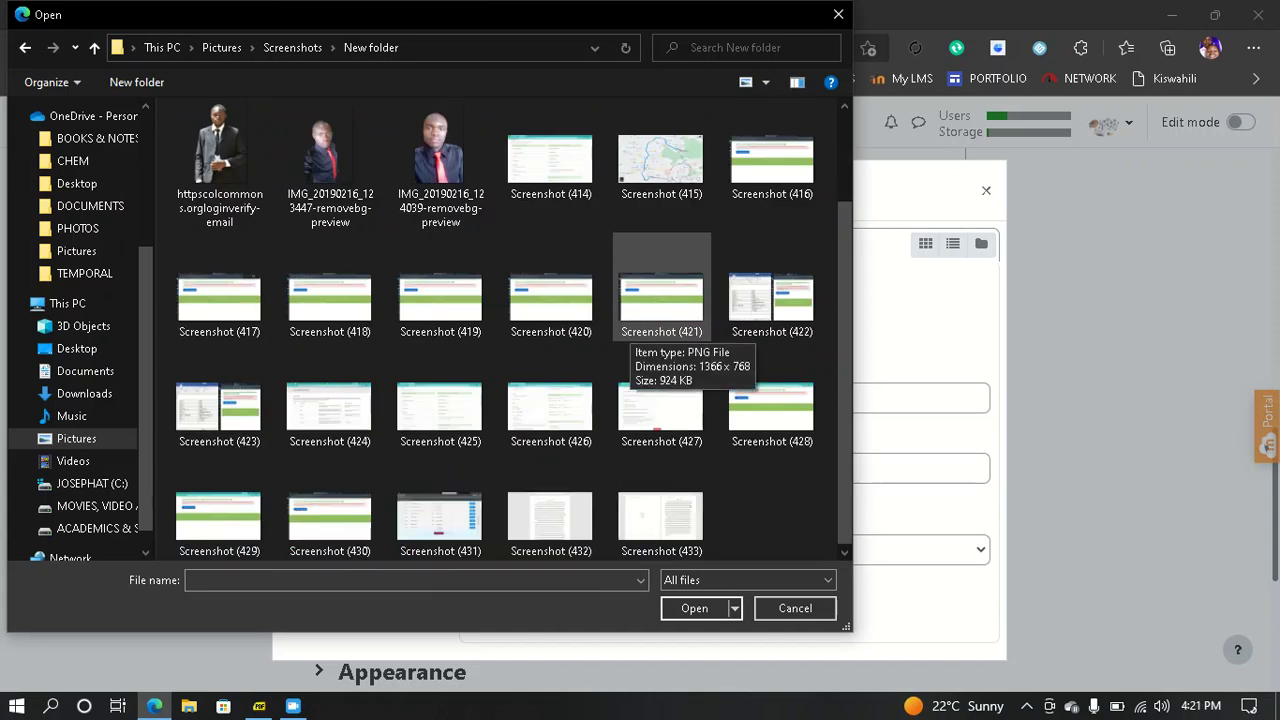
pyautogui.scroll(1, 632, 335)
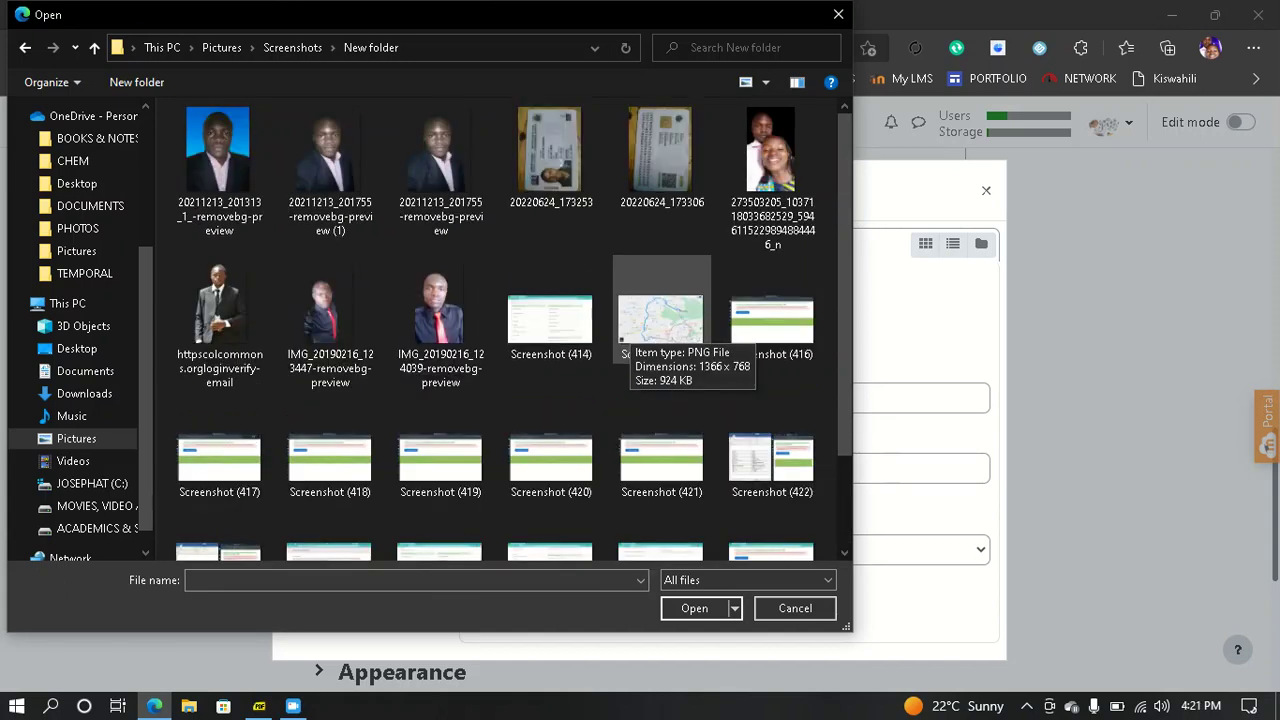
pyautogui.scroll(-1, 632, 335)
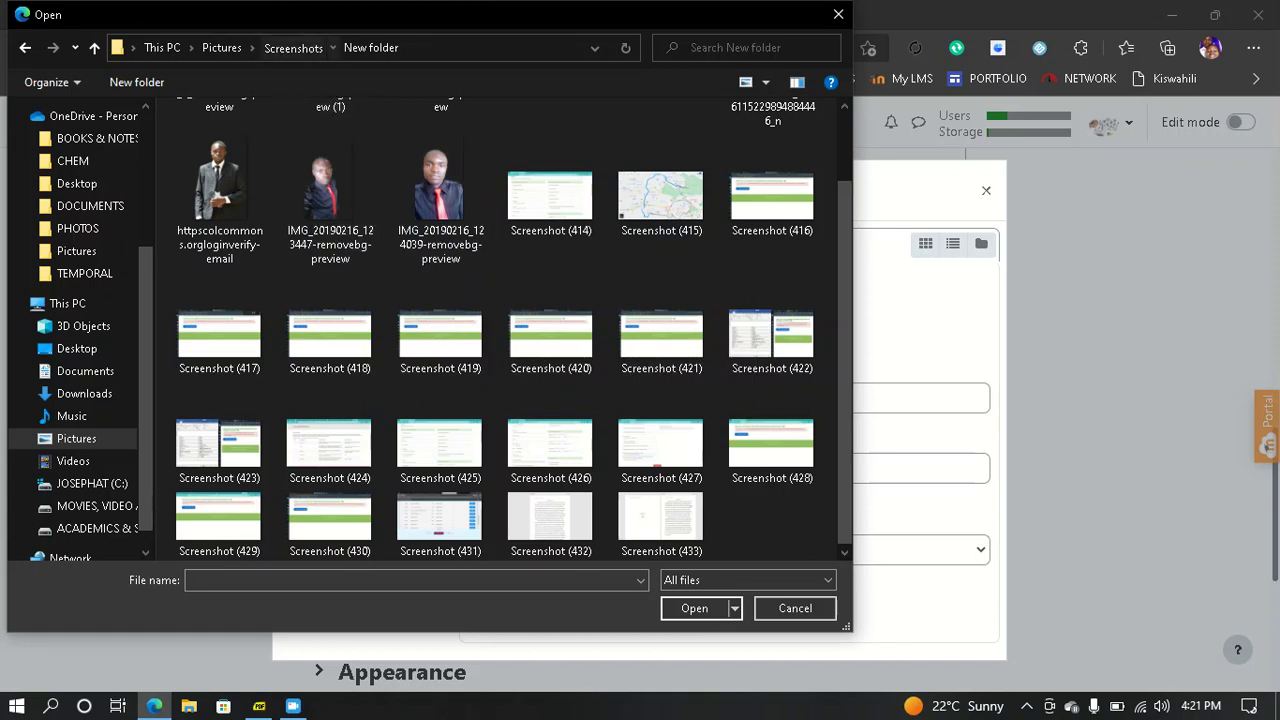
pyautogui.click(292, 47)
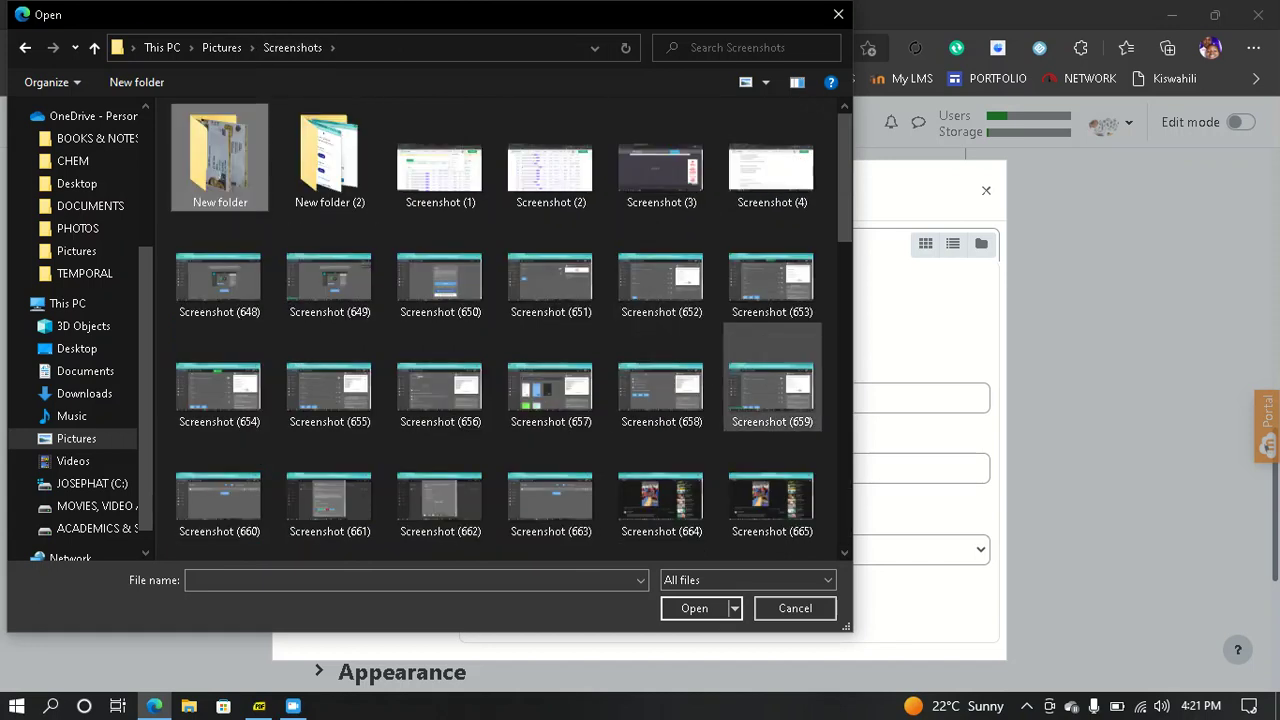
# - Select Screenshot (722).png and upload it as the course image
pyautogui.scroll(-5, 550, 400)
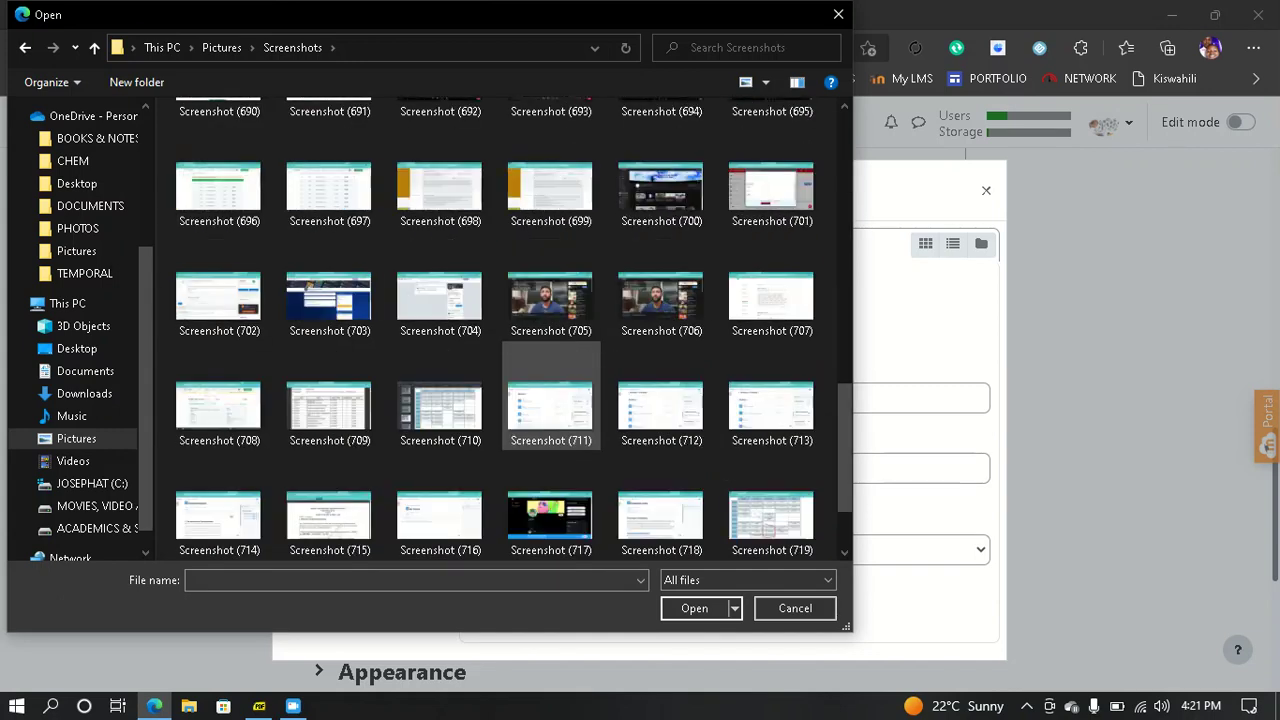
pyautogui.scroll(-1, 550, 400)
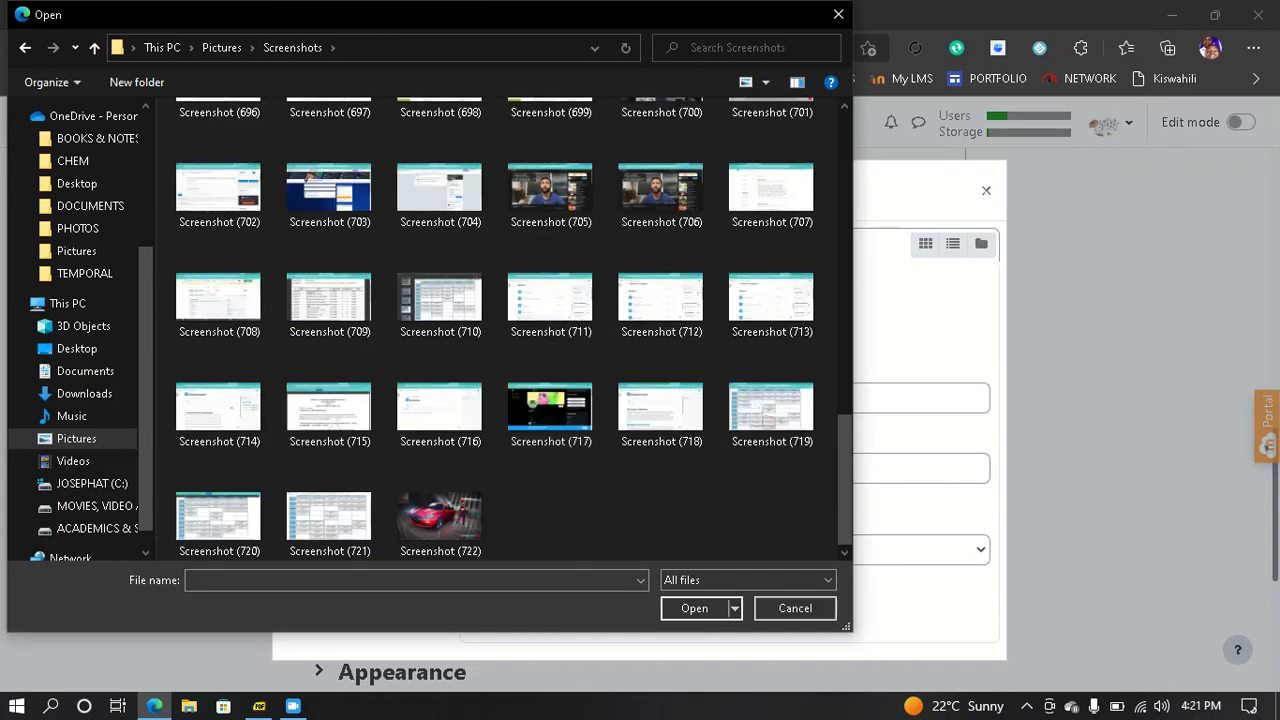
pyautogui.click(440, 516)
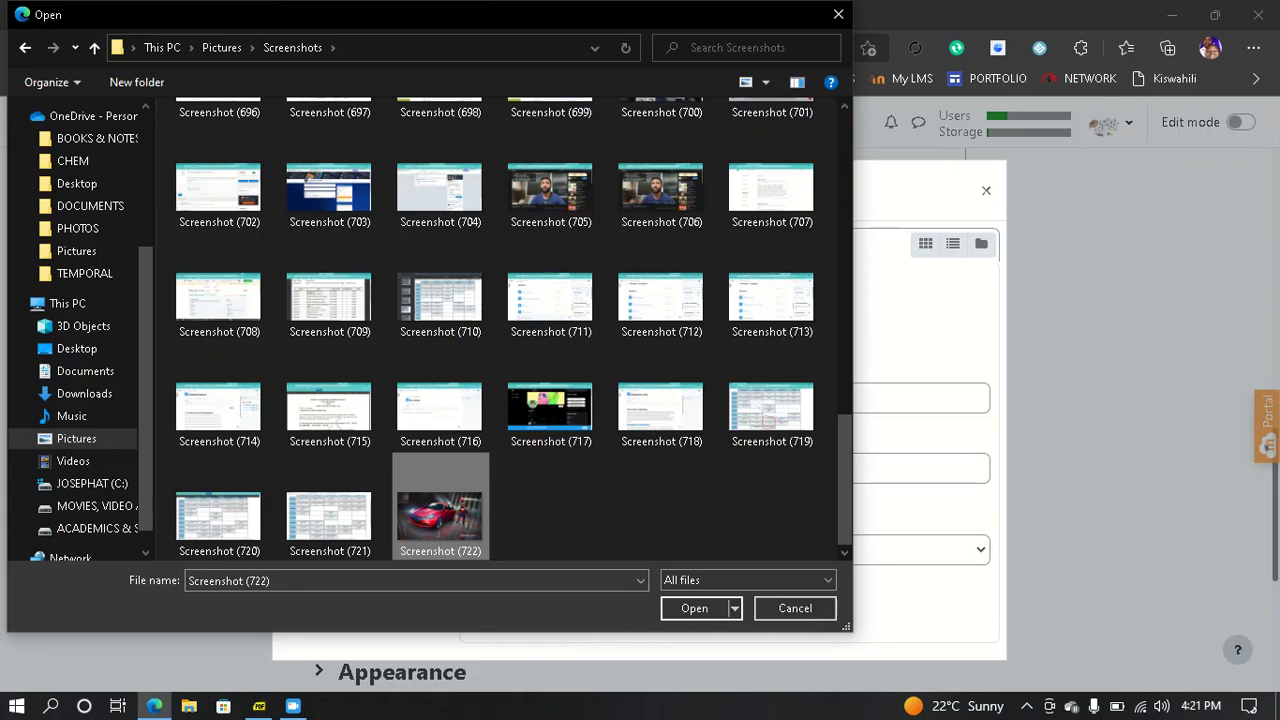
pyautogui.click(694, 608)
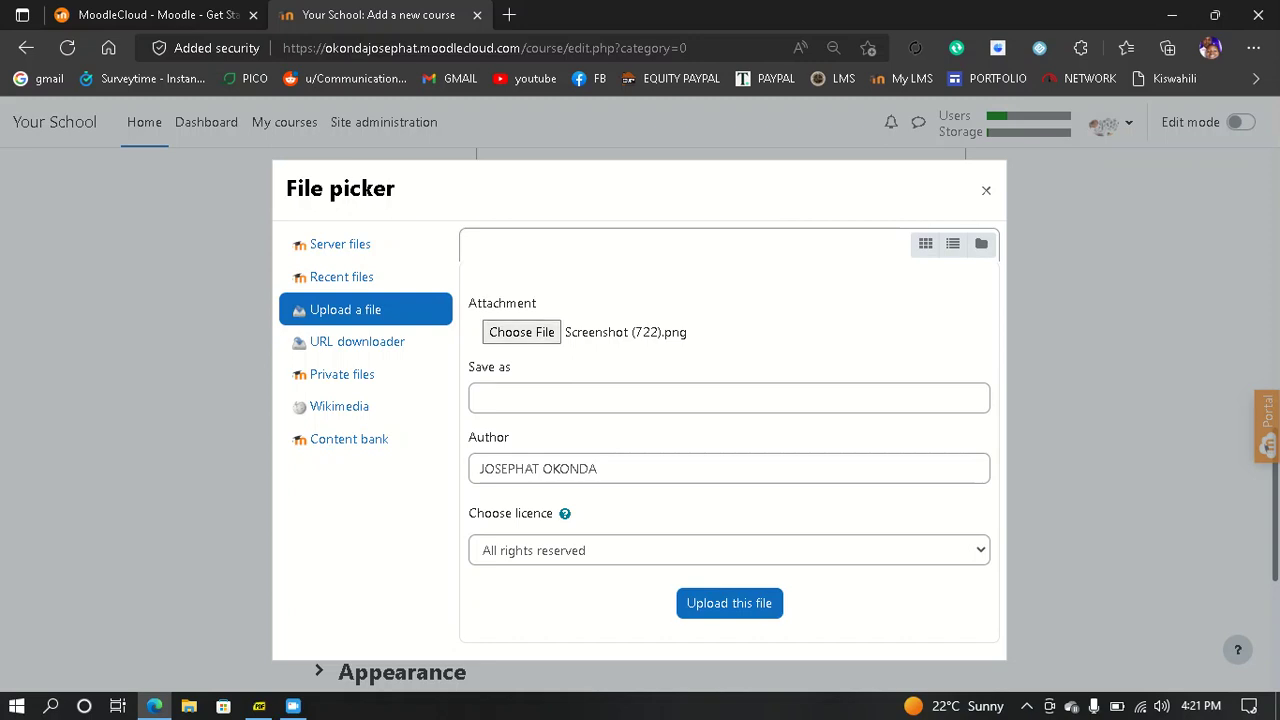
pyautogui.click(729, 603)
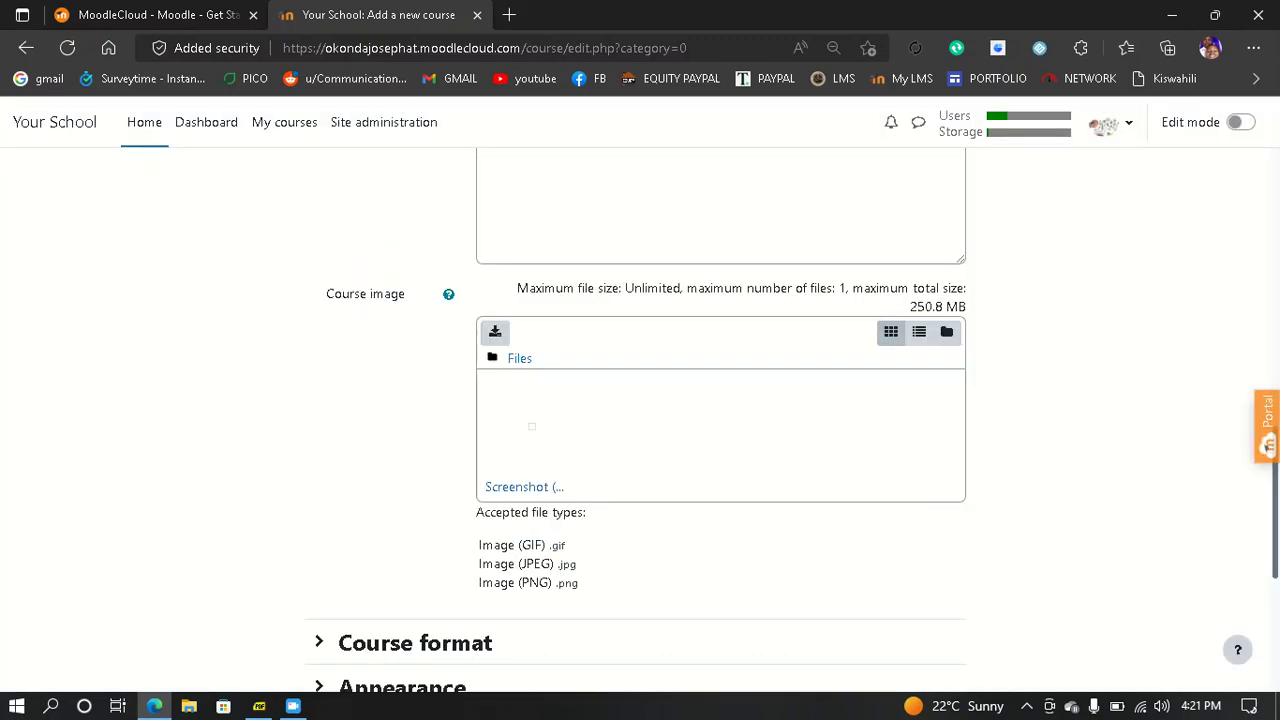
pyautogui.scroll(-4, 640, 400)
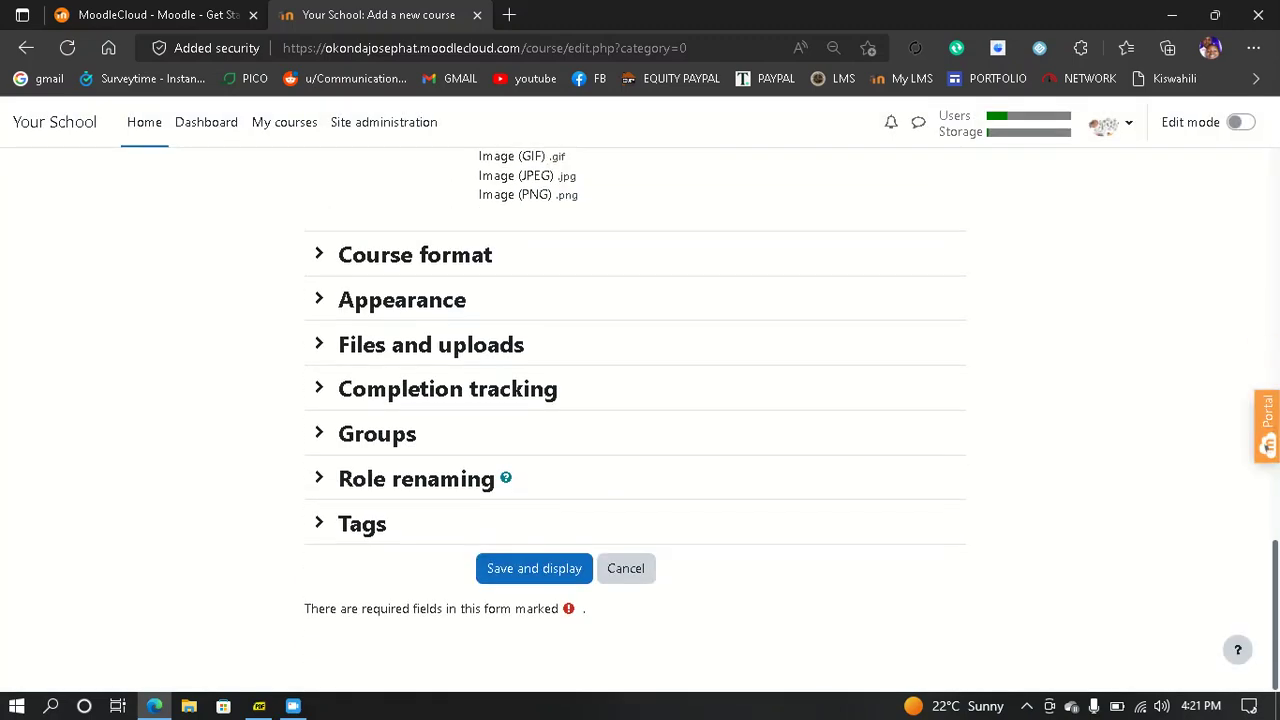
# - Save the INORGANIC CHEMISTRY course and view its page
pyautogui.click(534, 568)
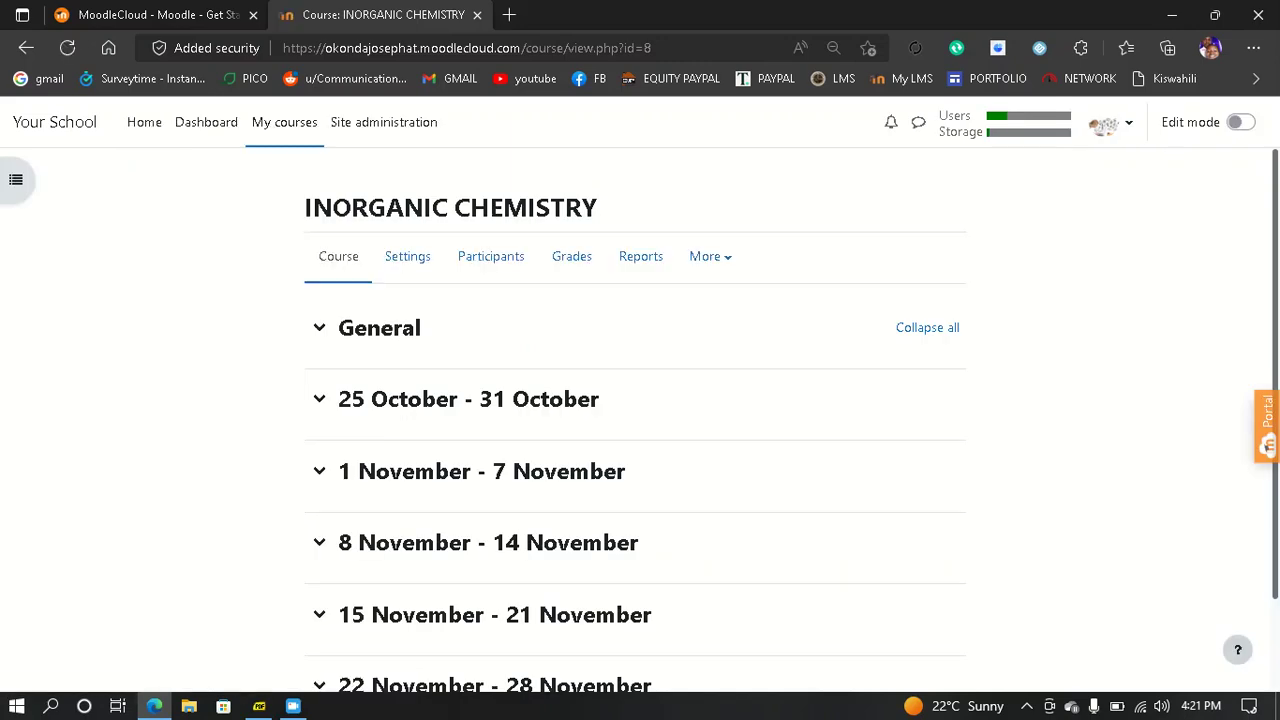
pyautogui.scroll(-1, 319, 327)
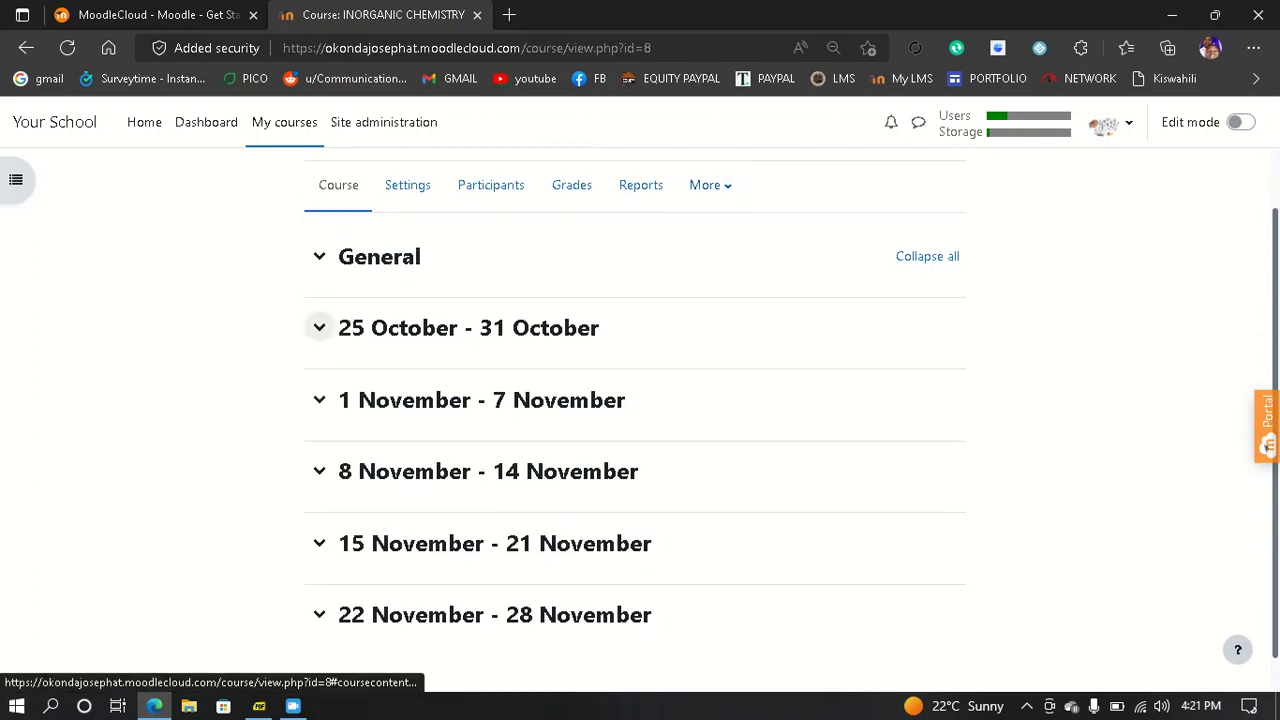
pyautogui.scroll(1, 319, 327)
# - Collapse the 25 October week and switch edit mode on
pyautogui.click(319, 373)
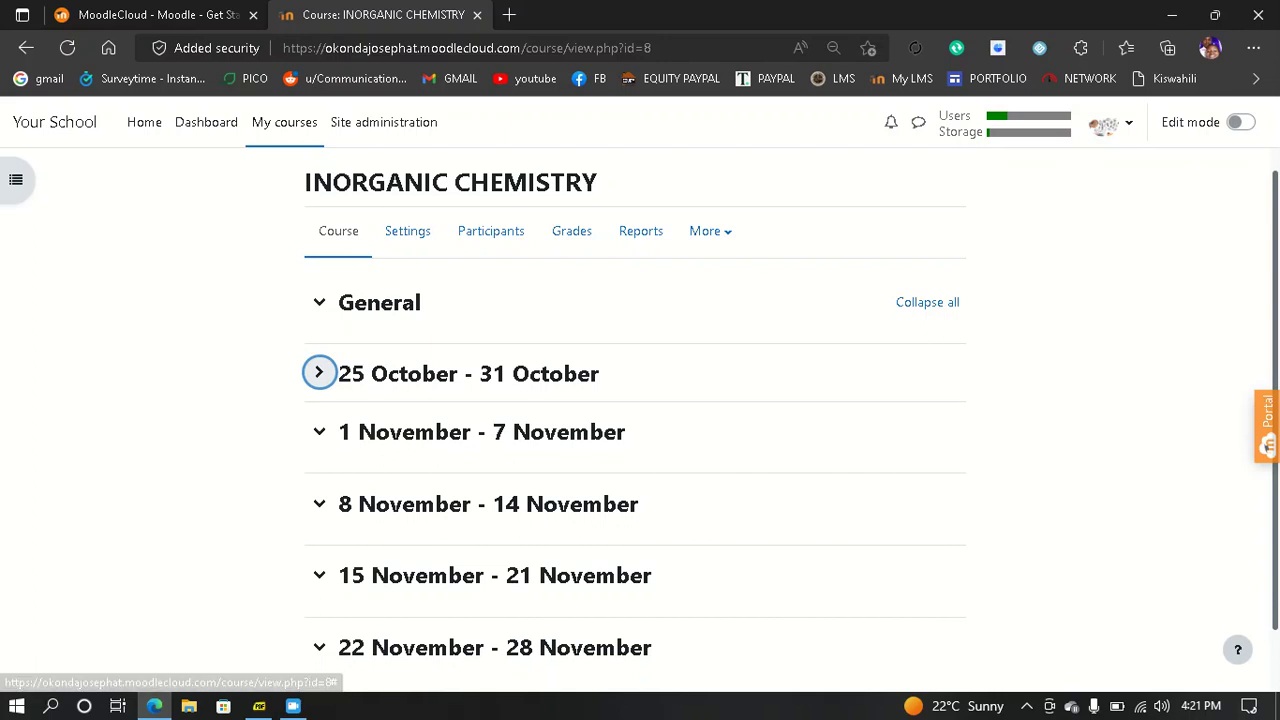
pyautogui.click(1241, 122)
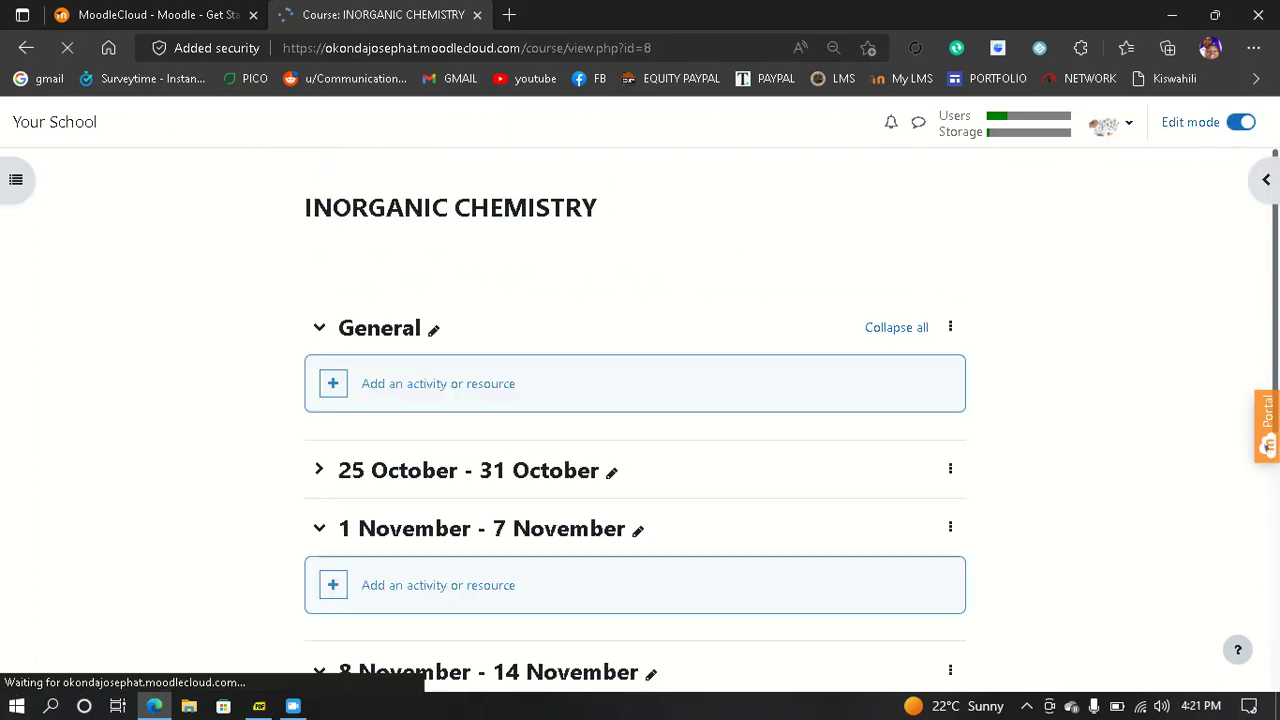
pyautogui.scroll(-2, 635, 420)
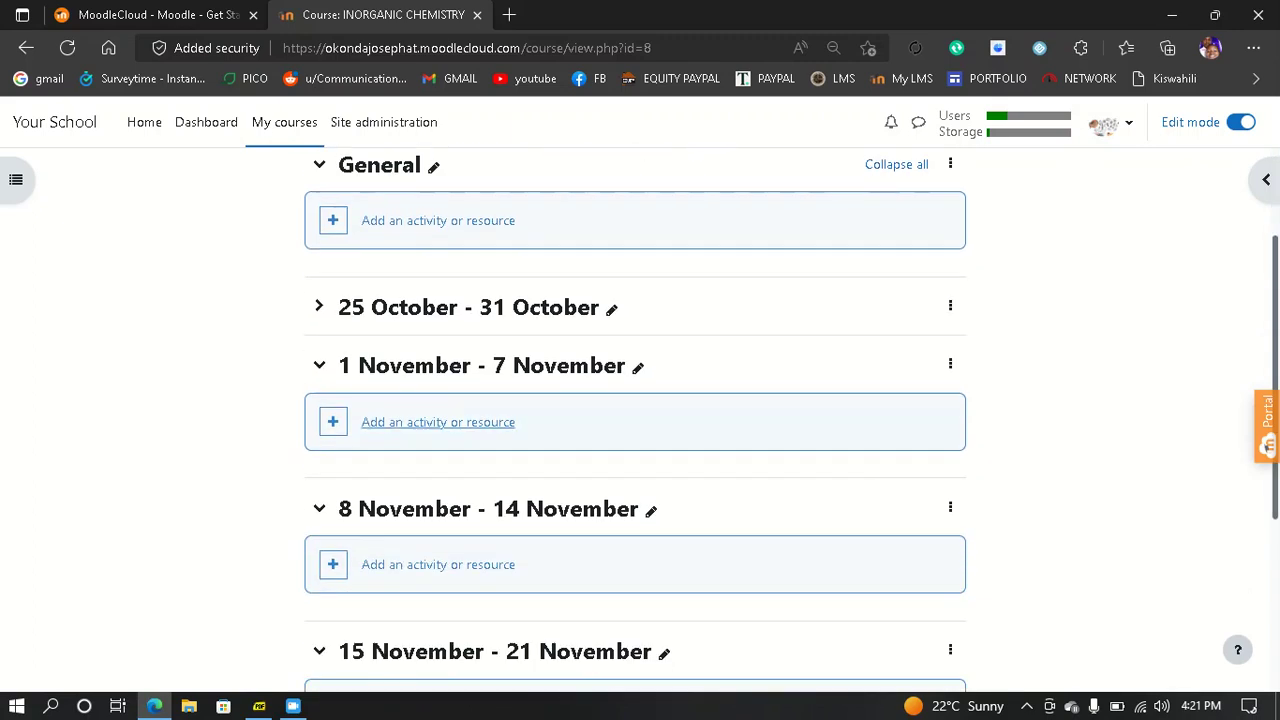
# - Open the activity chooser for the 1 November - 7 November week and pick Book
pyautogui.click(438, 422)
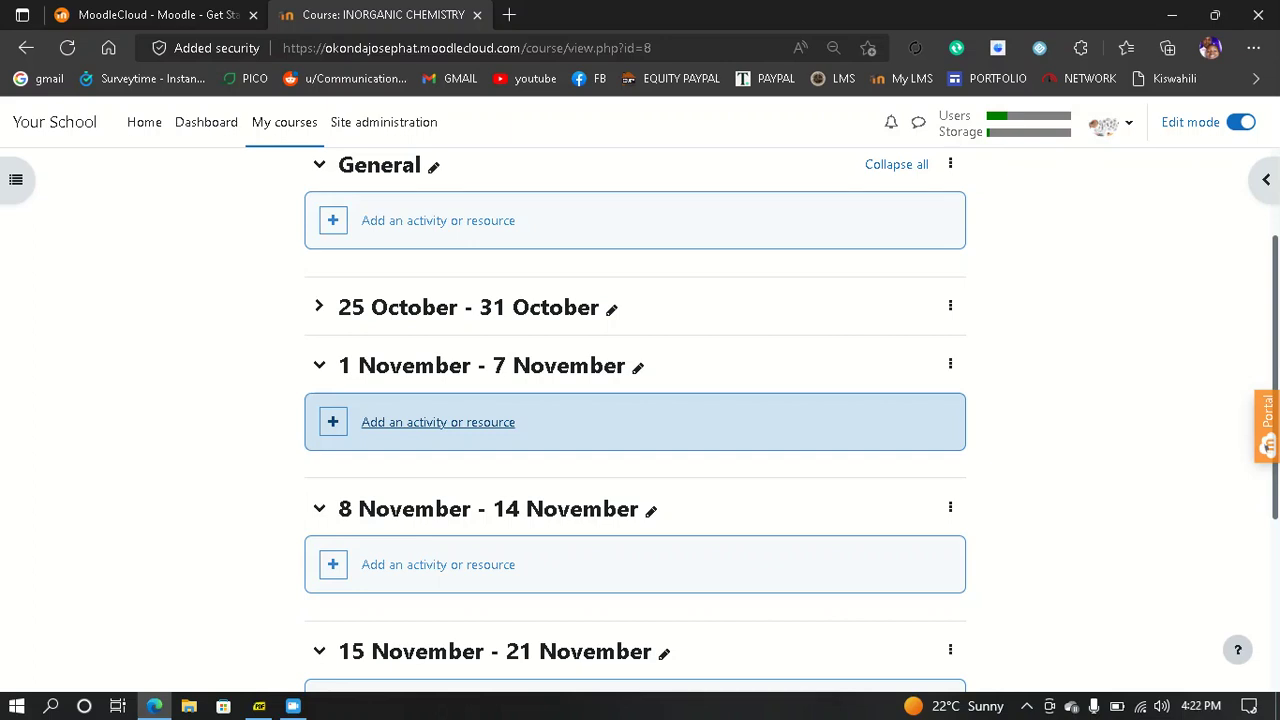
pyautogui.click(438, 422)
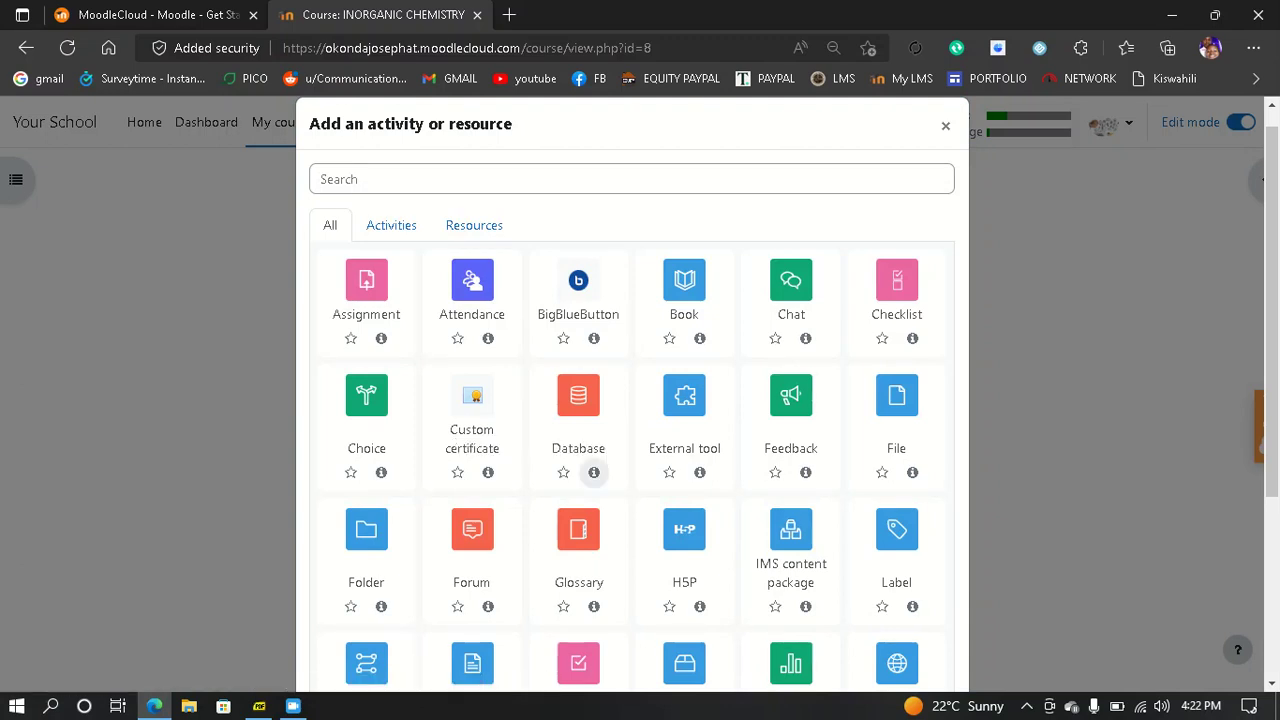
pyautogui.scroll(-1, 593, 472)
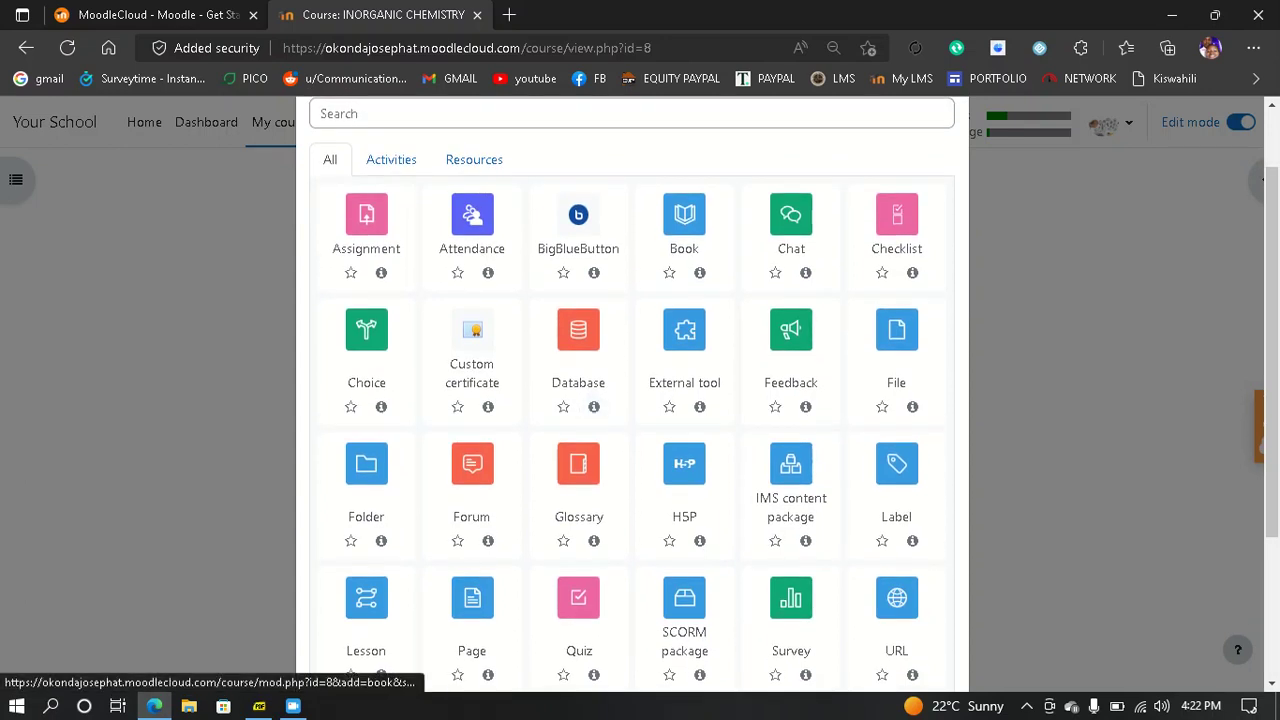
pyautogui.click(684, 225)
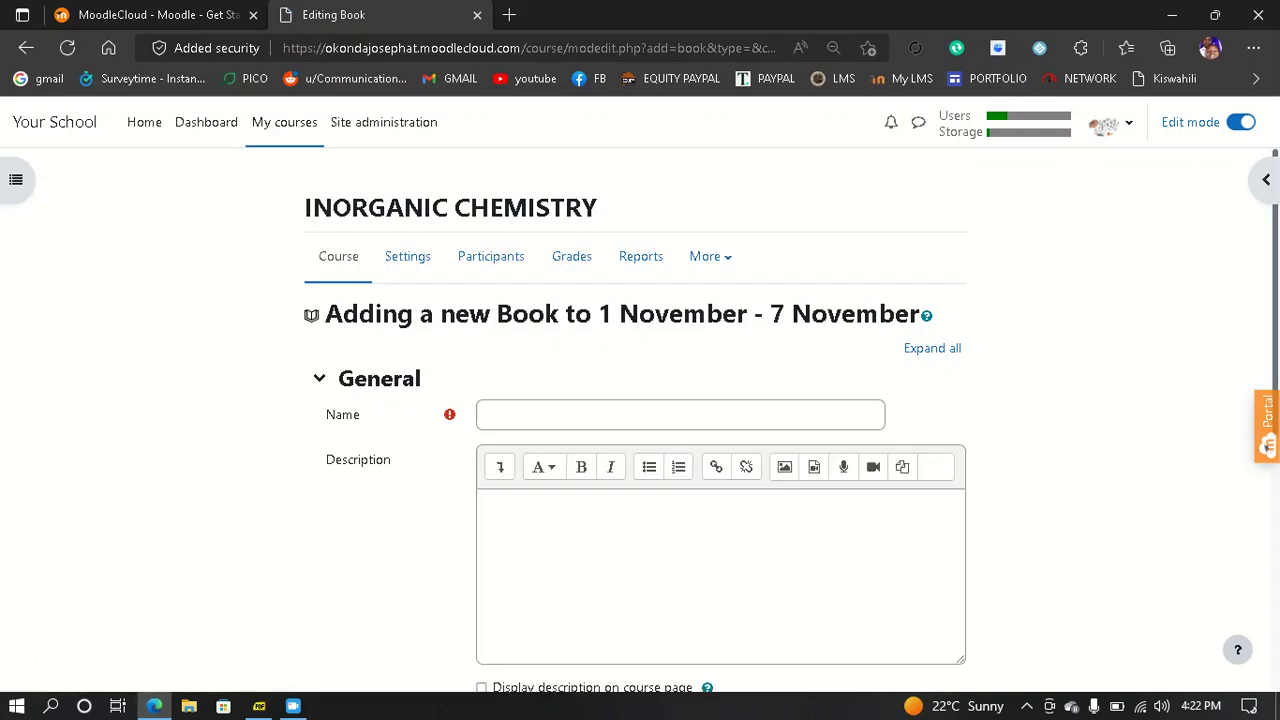
# - Name the book INORGANIC CHEMISTRY, describe it as 'MODULE 3 WORK', and save it
pyautogui.click(680, 415)
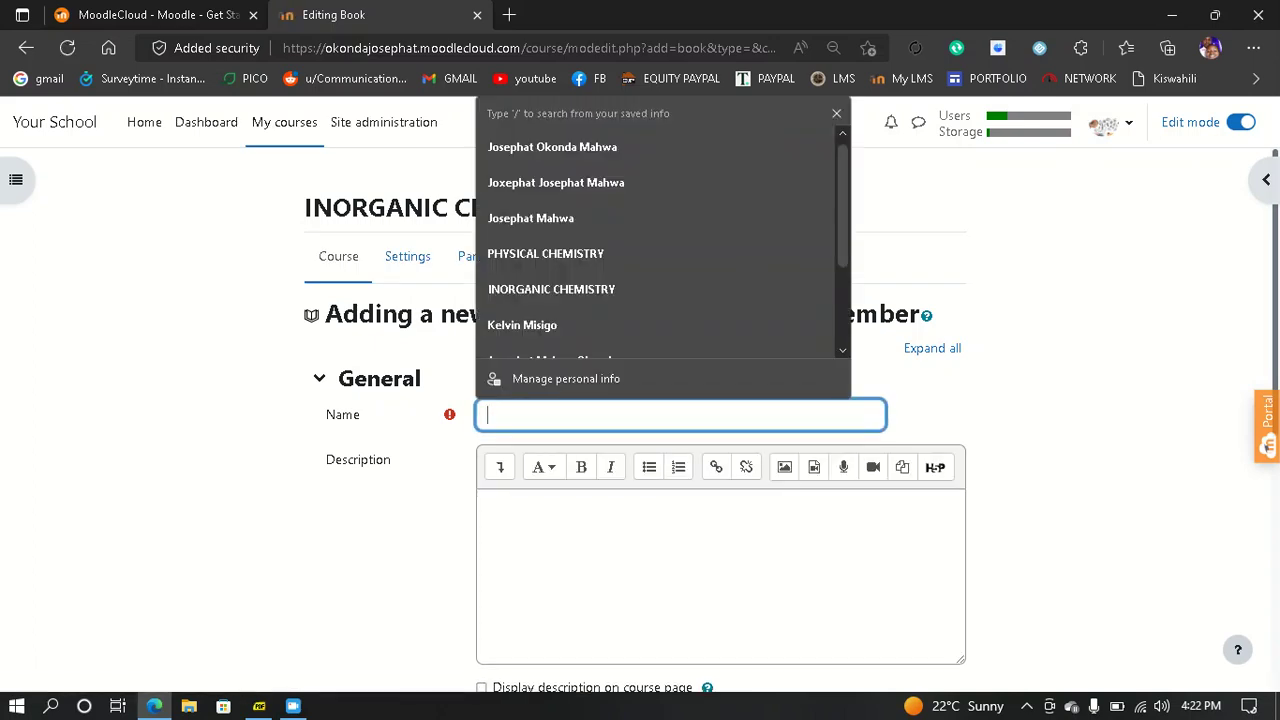
pyautogui.write('I')
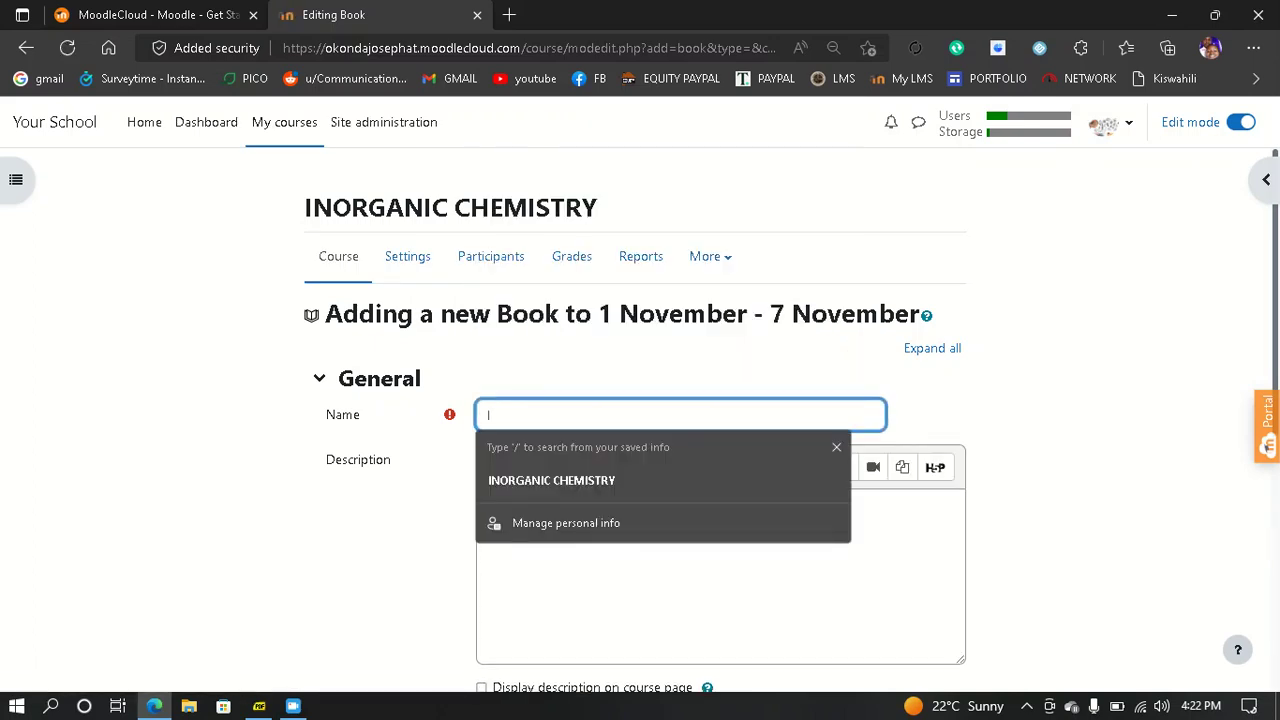
pyautogui.press('Down')
pyautogui.press('Return')
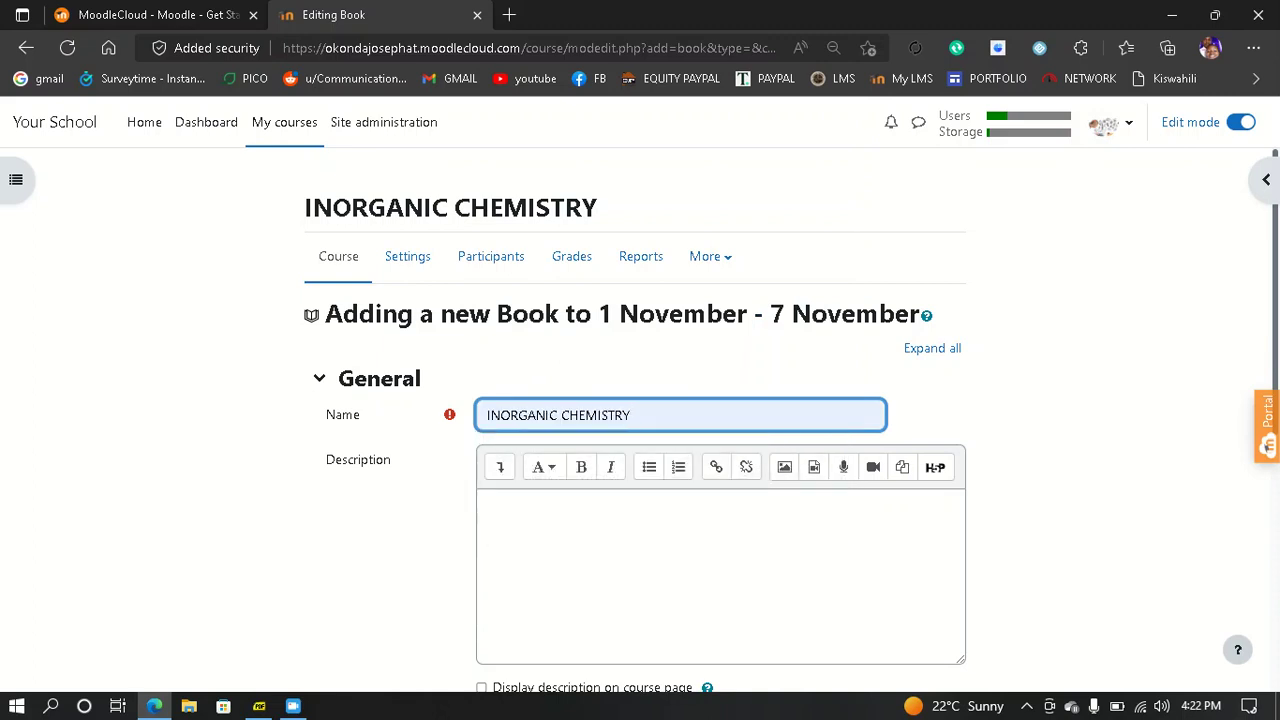
pyautogui.click(482, 501)
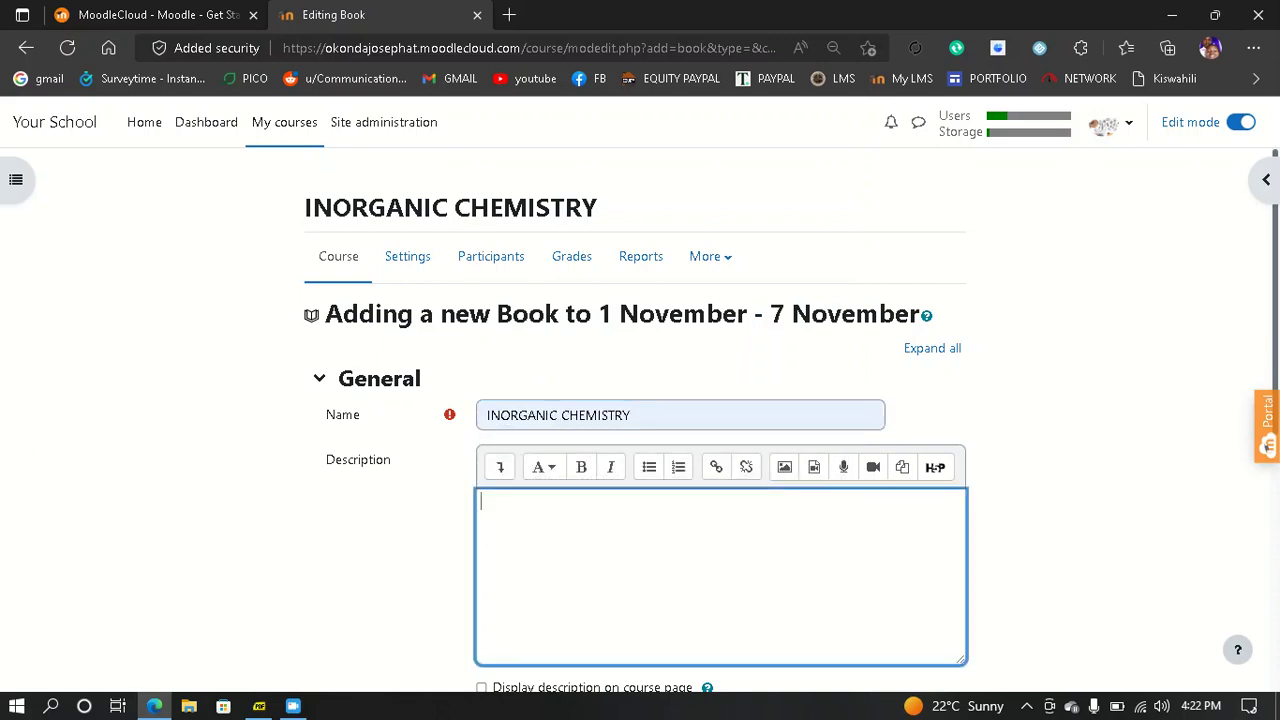
pyautogui.write('MODULE 3 WORK')
pyautogui.scroll(-3, 640, 420)
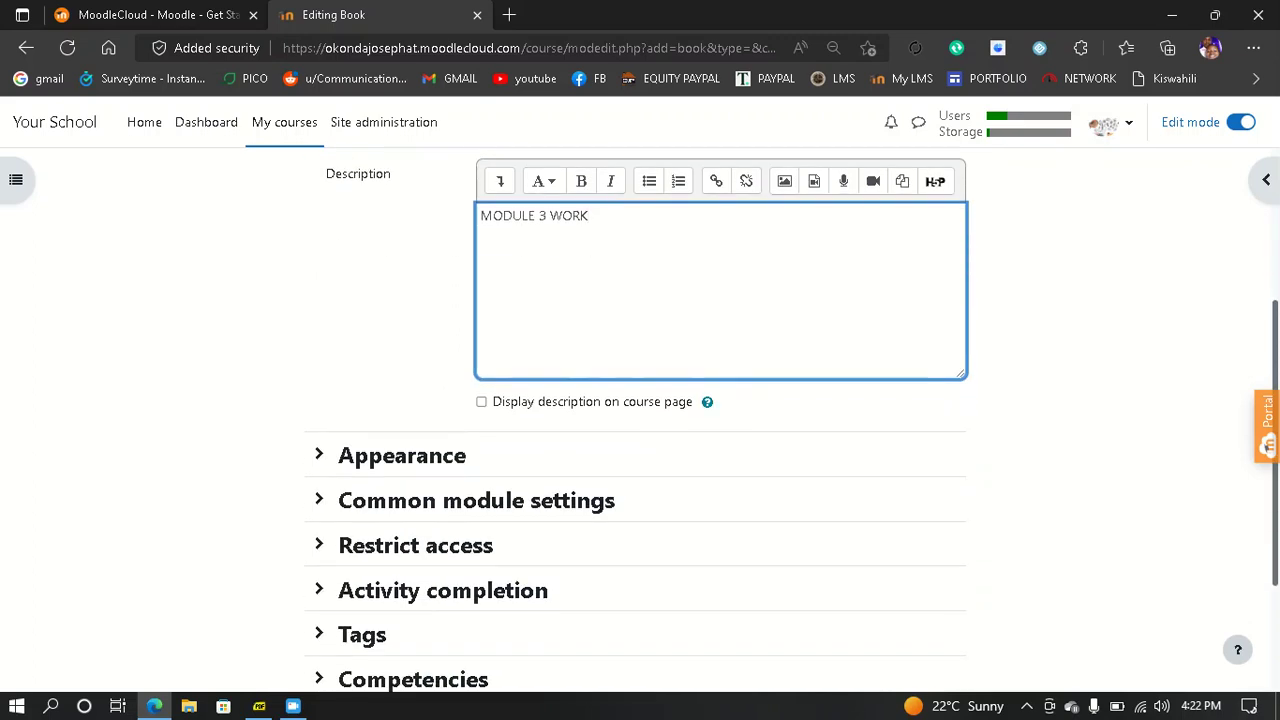
pyautogui.scroll(-2, 640, 420)
pyautogui.click(707, 569)
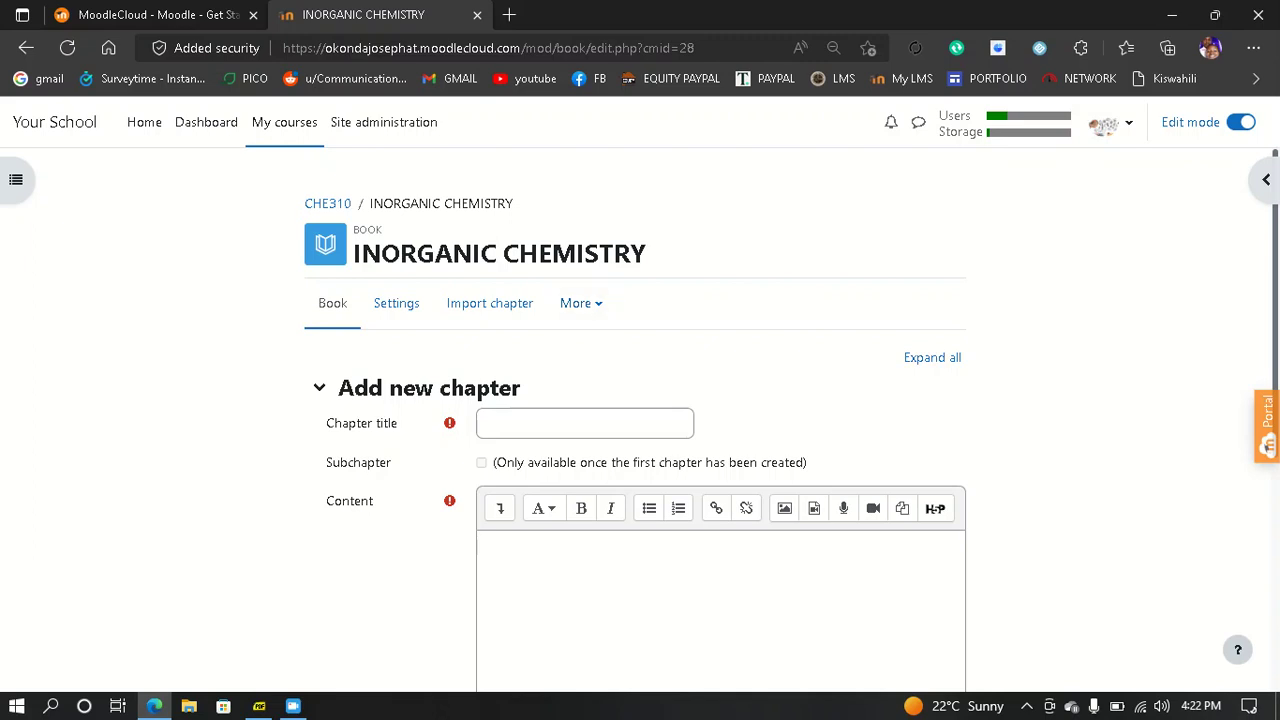
# - Copy the 'Bonding states of elements' heading from the INORGANIC CHEMISTRY PDF, then minimise Sumatra PDF
pyautogui.moveTo(259, 706)
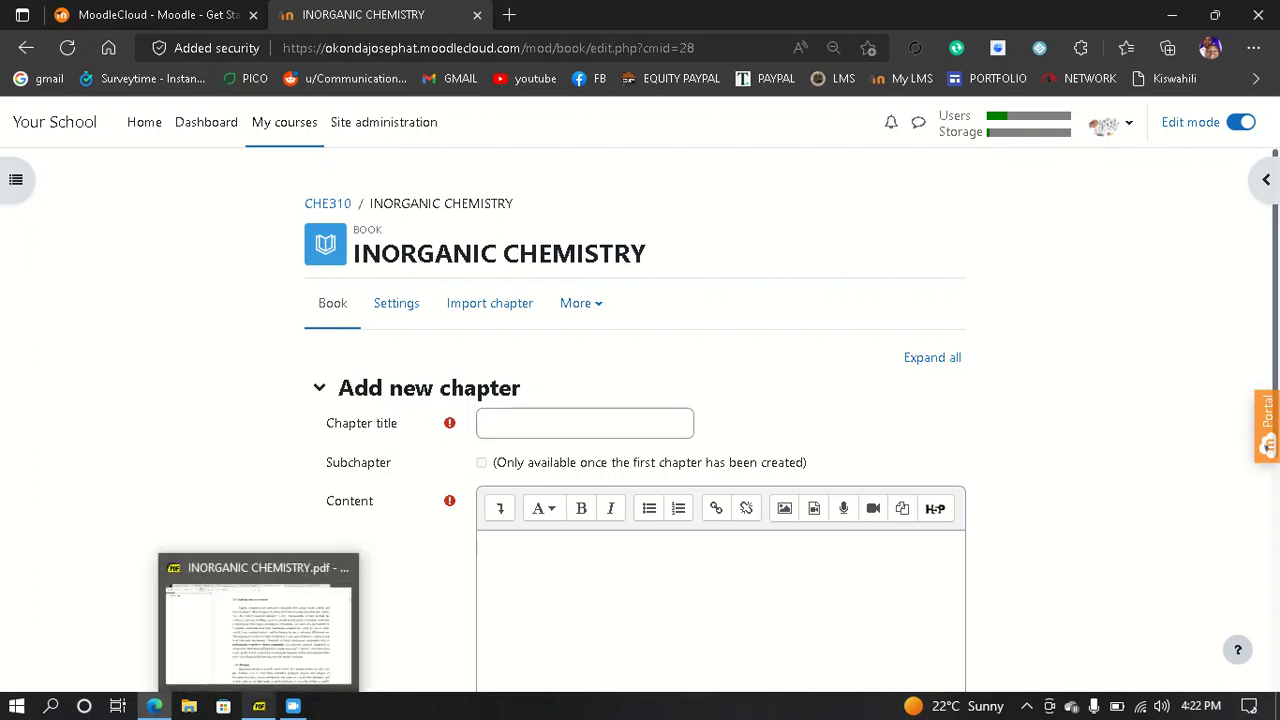
pyautogui.click(259, 630)
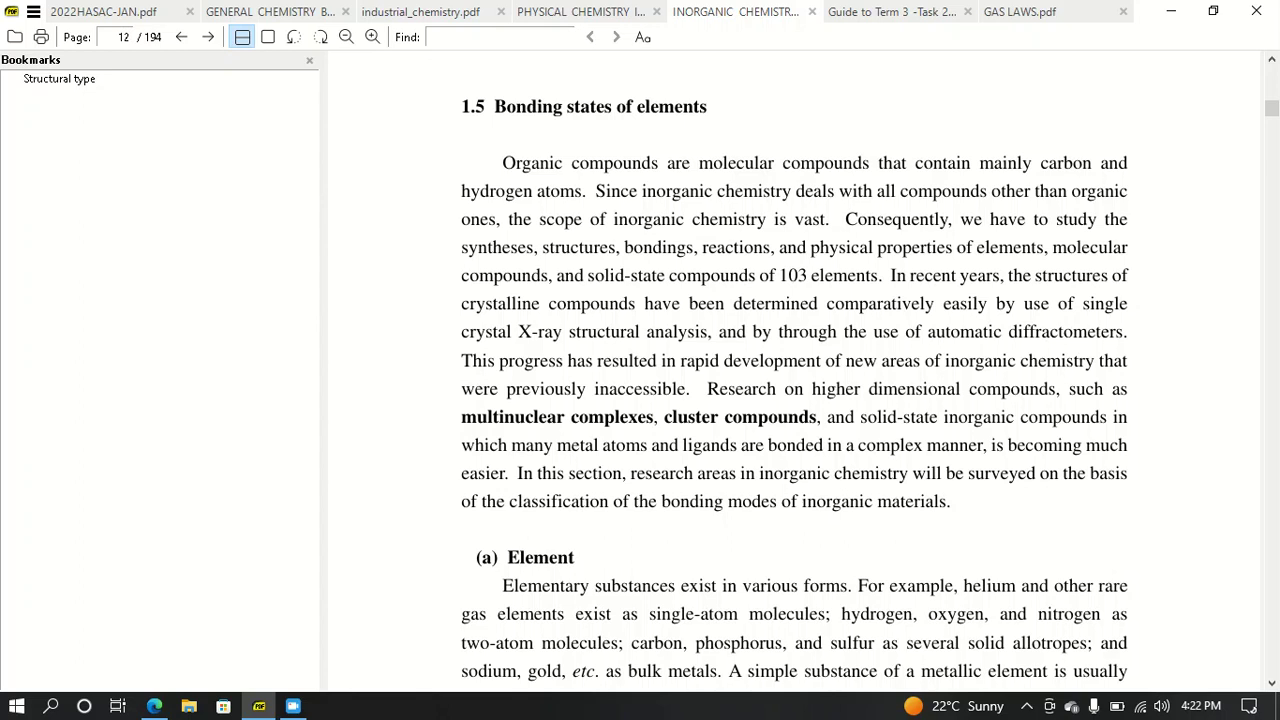
pyautogui.moveTo(494, 106); pyautogui.dragTo(708, 106)
pyautogui.hotkey('ctrl', 'c')
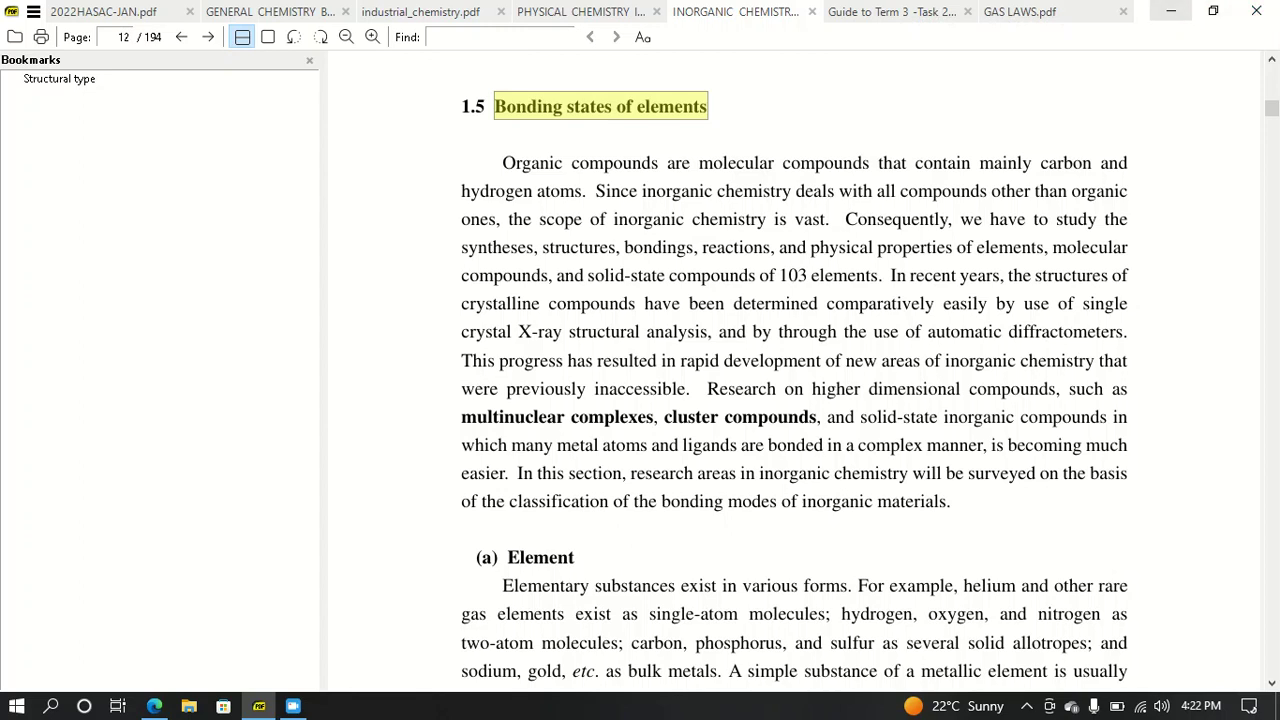
pyautogui.click(1171, 11)
# - Paste 'Bonding states of elements' as the chapter title, then return to the PDF
pyautogui.click(585, 423)
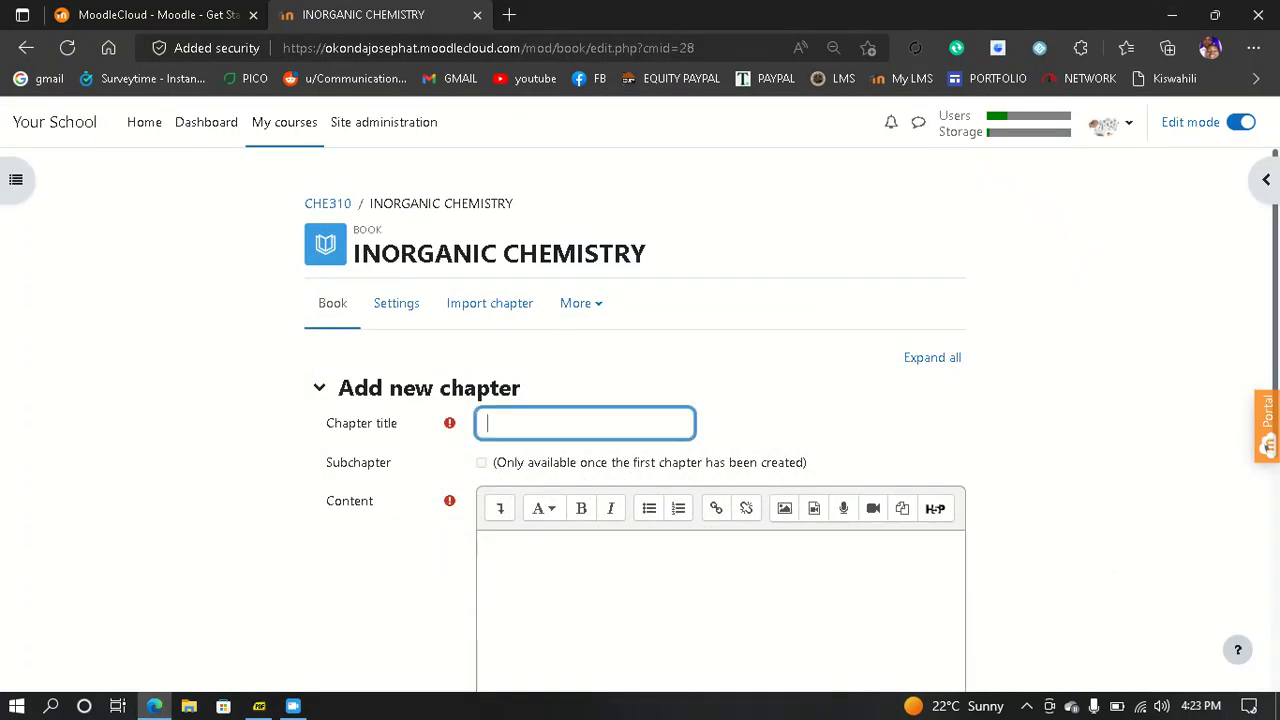
pyautogui.hotkey('ctrl', 'v')
pyautogui.scroll(-3, 540, 627)
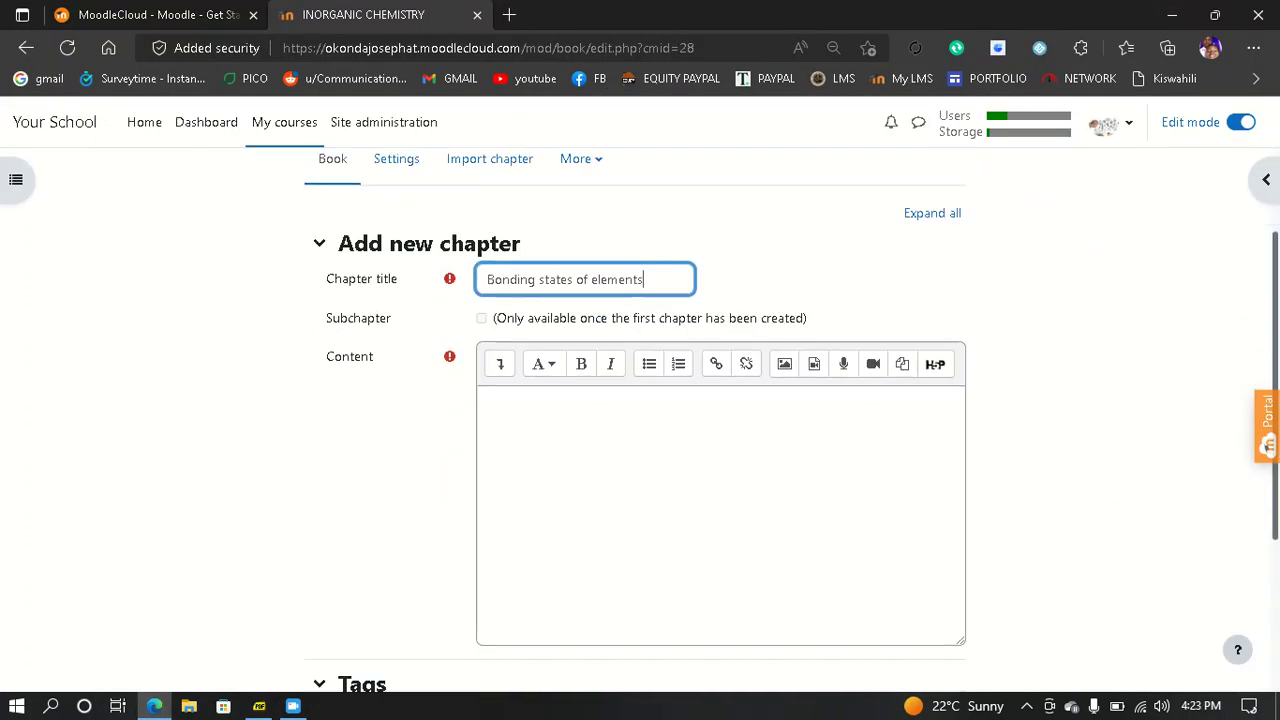
pyautogui.click(560, 440)
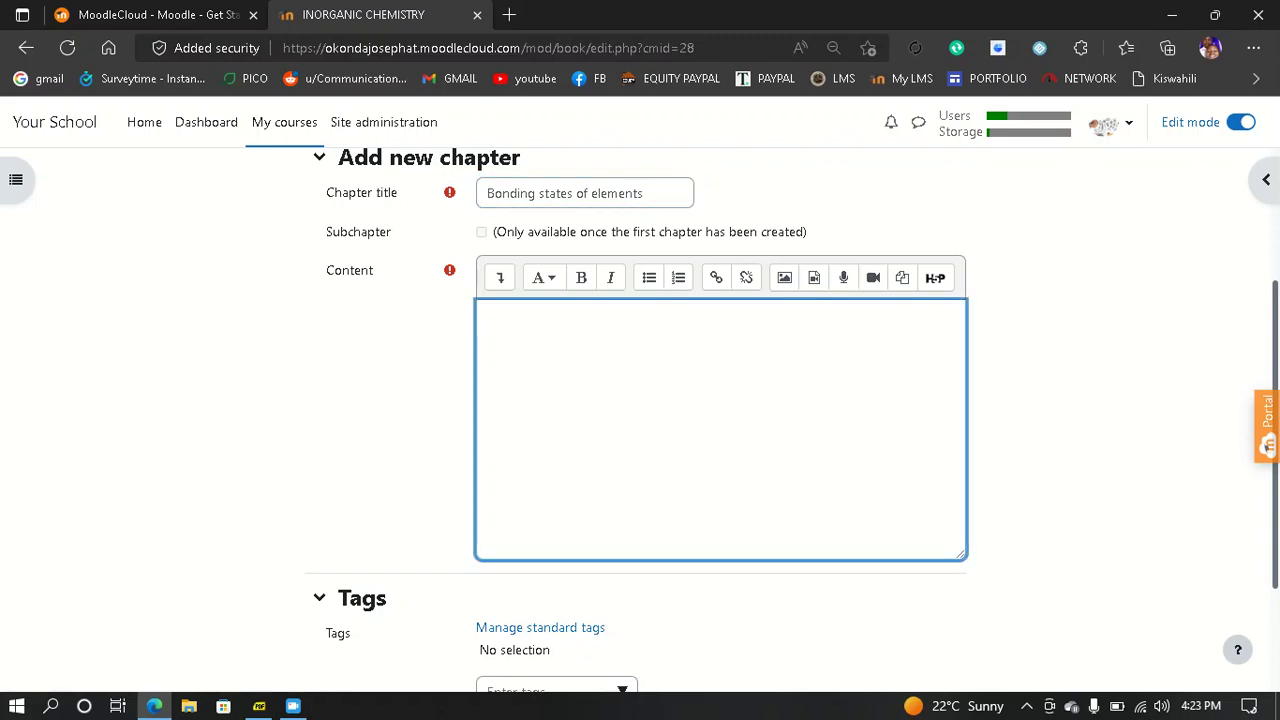
pyautogui.click(259, 706)
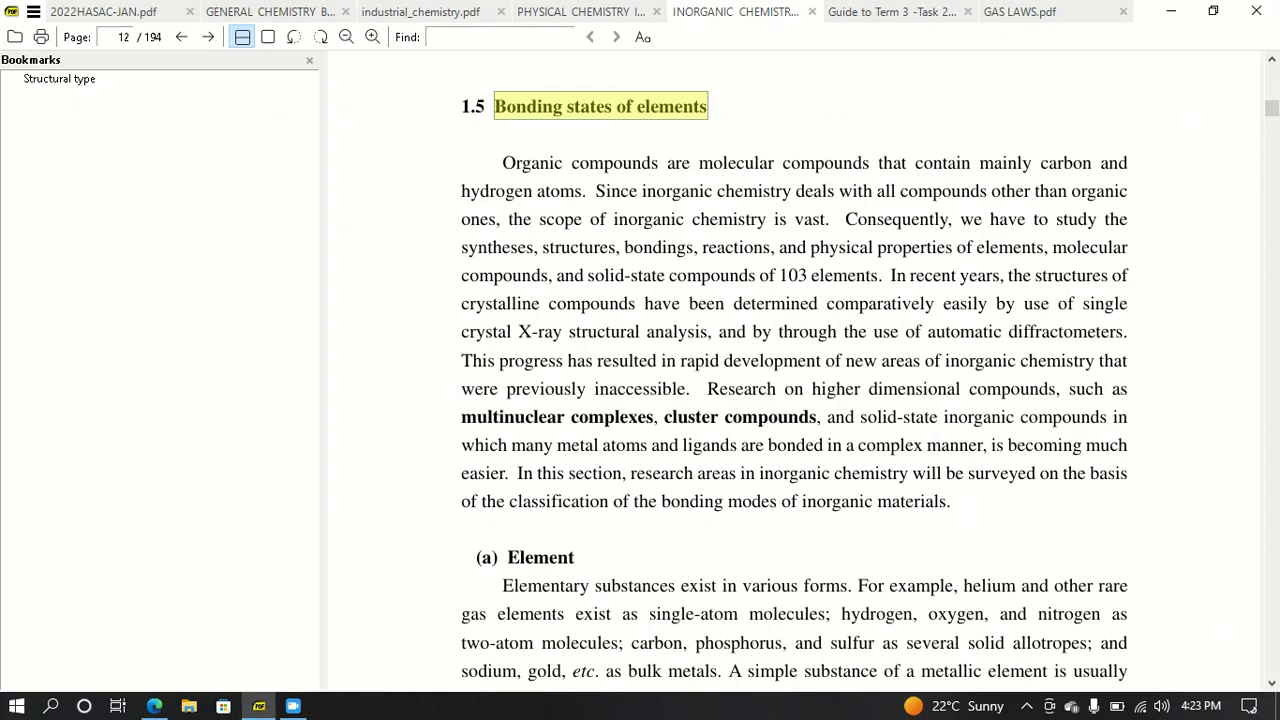
# - Copy section 1.5's opening paragraph, from 'Organic compounds' down to 'chemistry will', in the PDF
pyautogui.scroll(1, 794, 370)
pyautogui.scroll(-1, 794, 370)
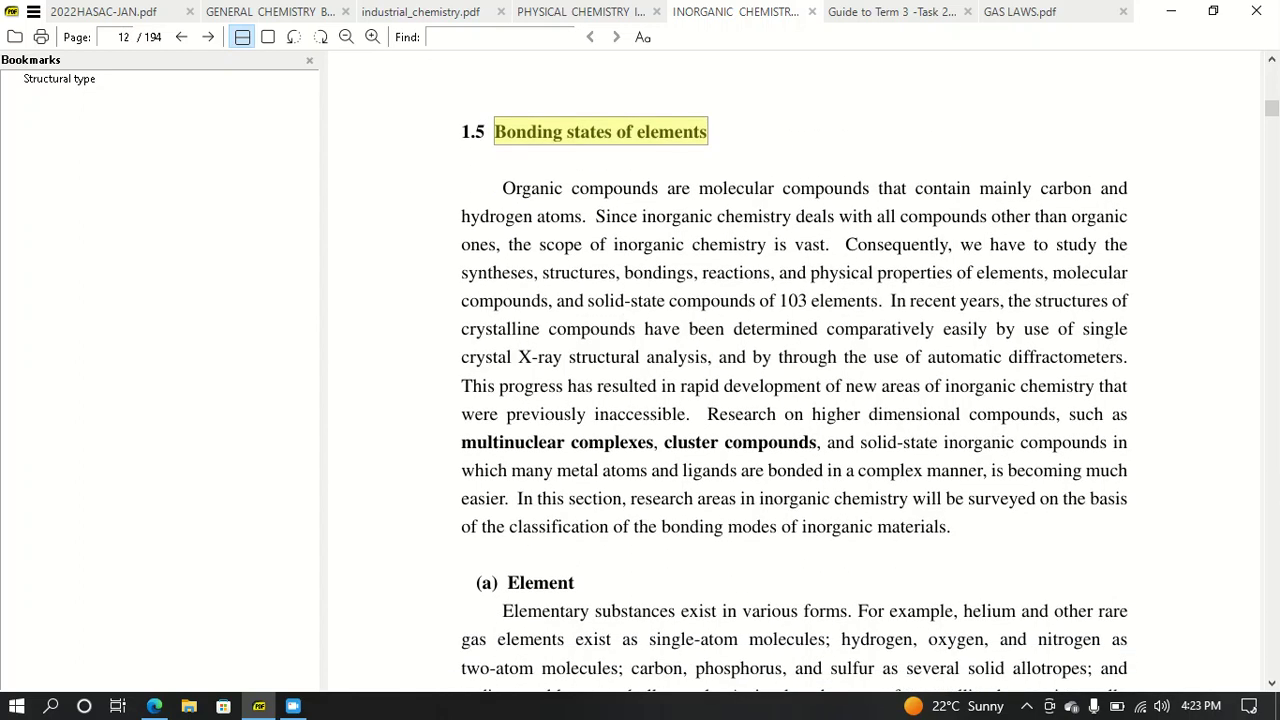
pyautogui.moveTo(502, 188); pyautogui.dragTo(498, 583)
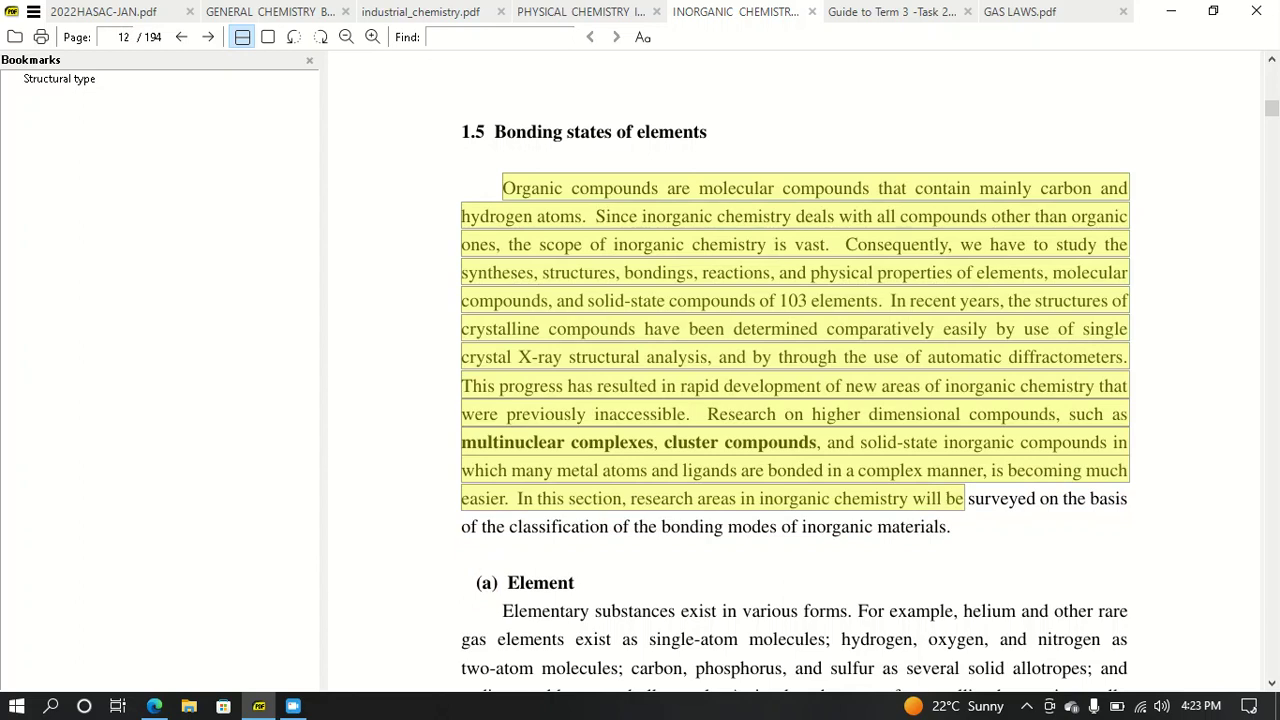
pyautogui.scroll(-3, 794, 370)
pyautogui.scroll(3, 794, 370)
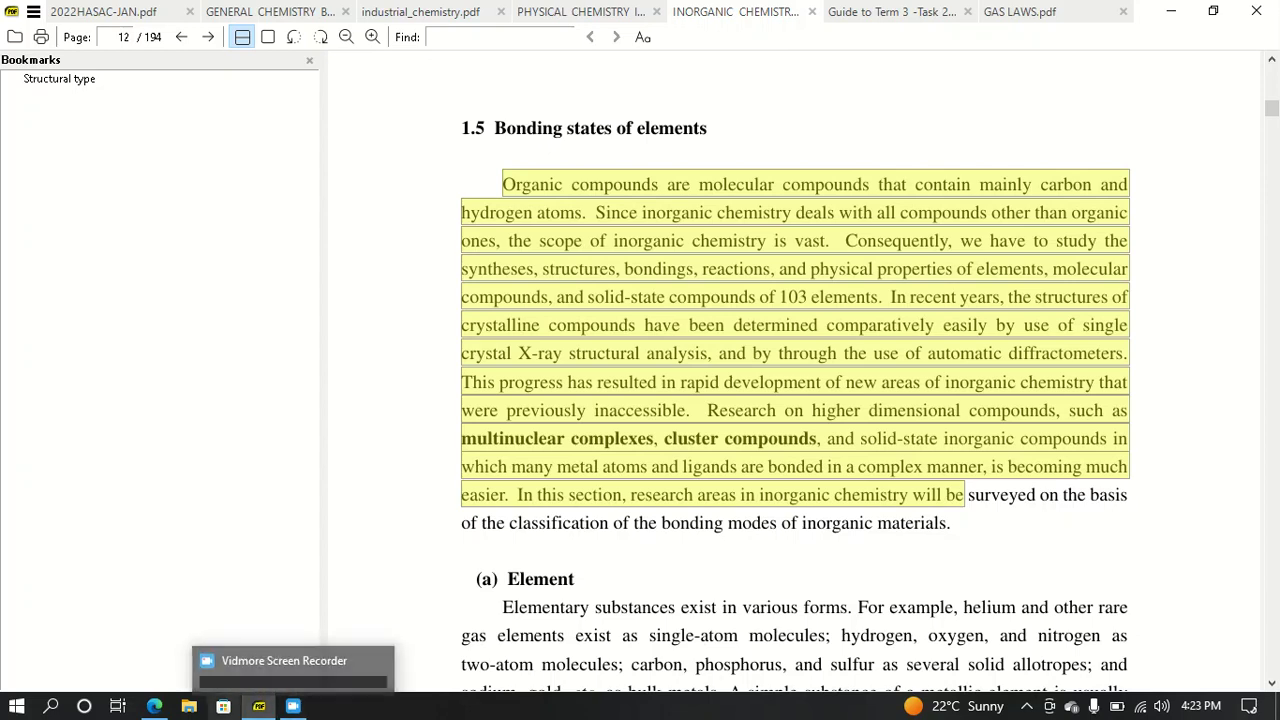
# - Paste the paragraph into the chapter Content, trim it to end at 'becoming much.', and save
pyautogui.moveTo(154, 706)
pyautogui.click(153, 625)
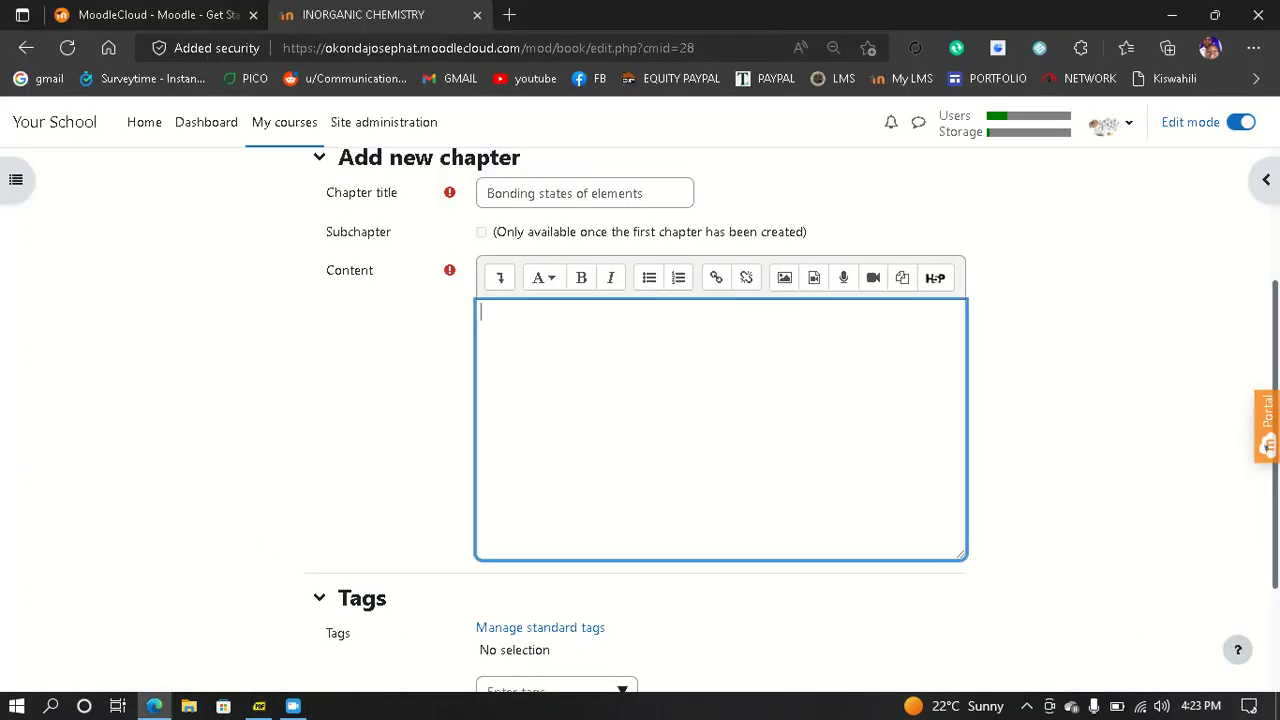
pyautogui.hotkey('ctrl', 'v')
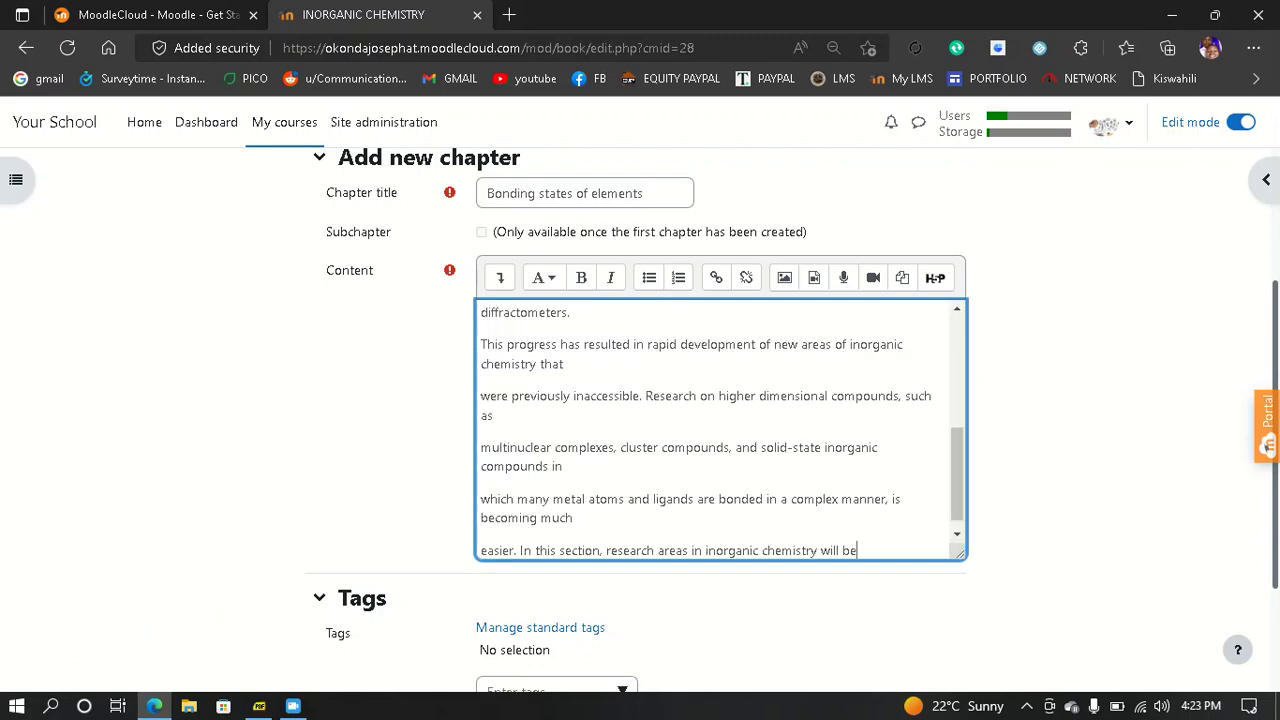
pyautogui.press('BackSpace')
pyautogui.press('BackSpace')
pyautogui.press('BackSpace')
pyautogui.press('BackSpace')
pyautogui.press('BackSpace')
pyautogui.press('BackSpace')
pyautogui.press('BackSpace')
pyautogui.press('BackSpace')
pyautogui.press('BackSpace')
pyautogui.press('BackSpace')
pyautogui.press('BackSpace')
pyautogui.press('BackSpace')
pyautogui.press('BackSpace')
pyautogui.press('BackSpace')
pyautogui.press('BackSpace')
pyautogui.press('BackSpace')
pyautogui.press('BackSpace')
pyautogui.press('BackSpace')
pyautogui.press('BackSpace')
pyautogui.press('BackSpace')
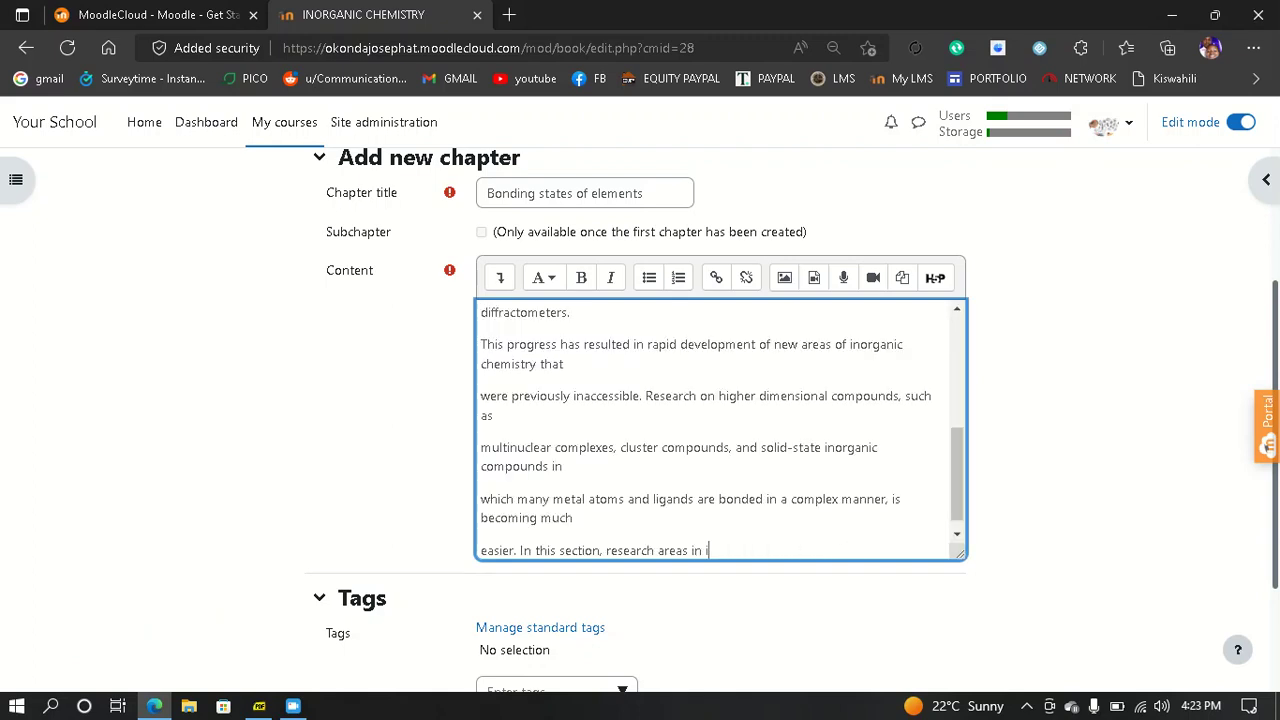
pyautogui.press('BackSpace')
pyautogui.press('BackSpace')
pyautogui.press('BackSpace')
pyautogui.press('BackSpace')
pyautogui.press('BackSpace')
pyautogui.press('BackSpace')
pyautogui.press('BackSpace')
pyautogui.press('BackSpace')
pyautogui.press('BackSpace')
pyautogui.press('BackSpace')
pyautogui.press('BackSpace')
pyautogui.press('BackSpace')
pyautogui.press('BackSpace')
pyautogui.press('BackSpace')
pyautogui.press('BackSpace')
pyautogui.press('BackSpace')
pyautogui.press('BackSpace')
pyautogui.press('BackSpace')
pyautogui.press('BackSpace')
pyautogui.press('BackSpace')
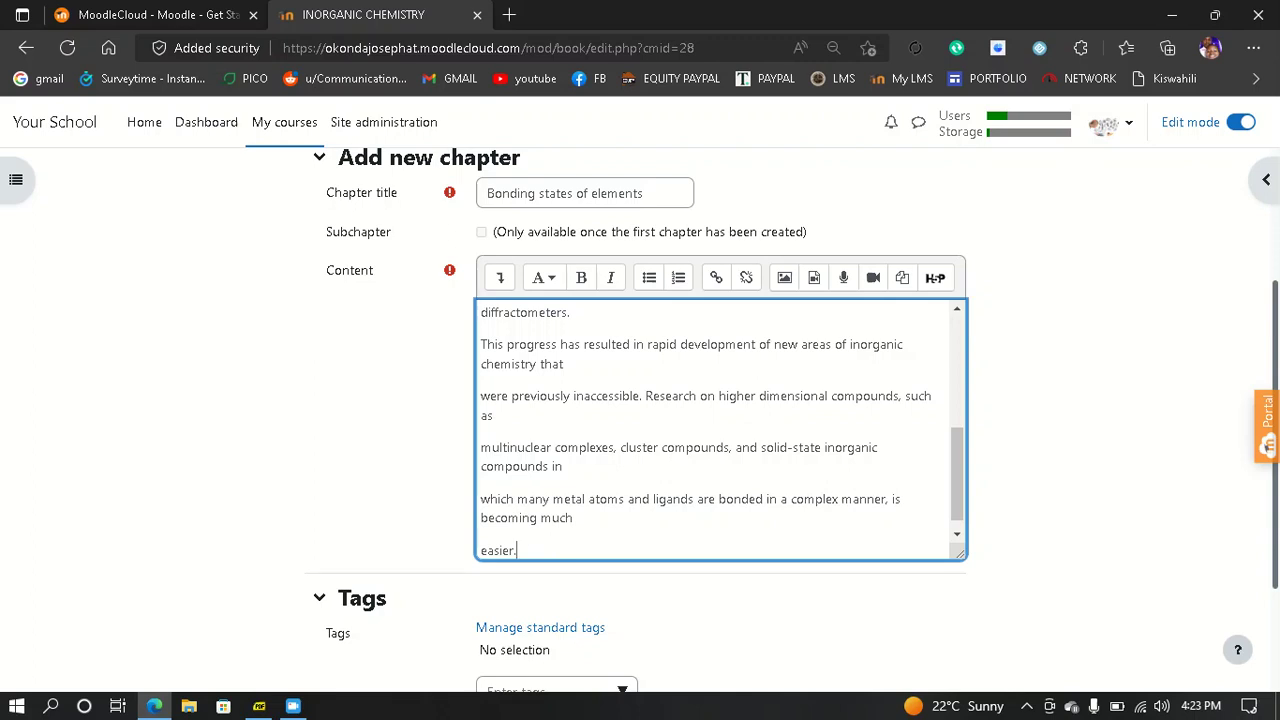
pyautogui.press('BackSpace')
pyautogui.press('BackSpace')
pyautogui.press('BackSpace')
pyautogui.press('BackSpace')
pyautogui.press('BackSpace')
pyautogui.press('BackSpace')
pyautogui.press('BackSpace')
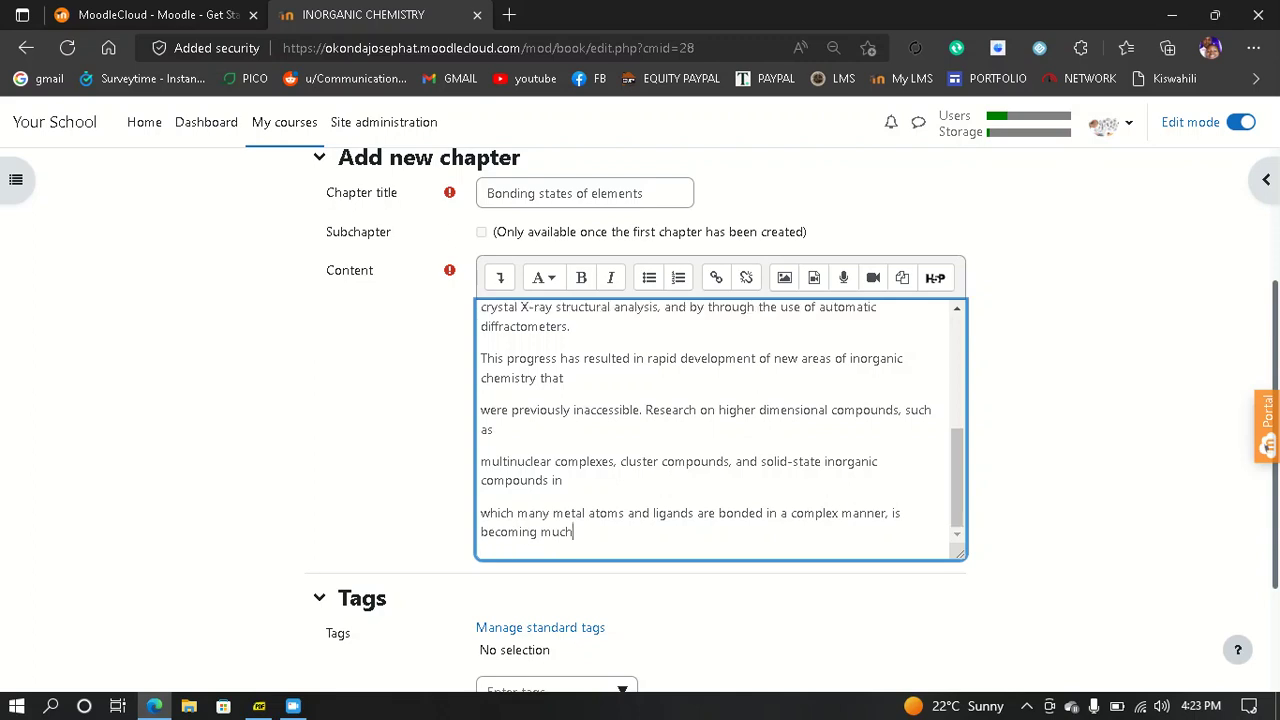
pyautogui.write('.')
pyautogui.scroll(-2, 640, 420)
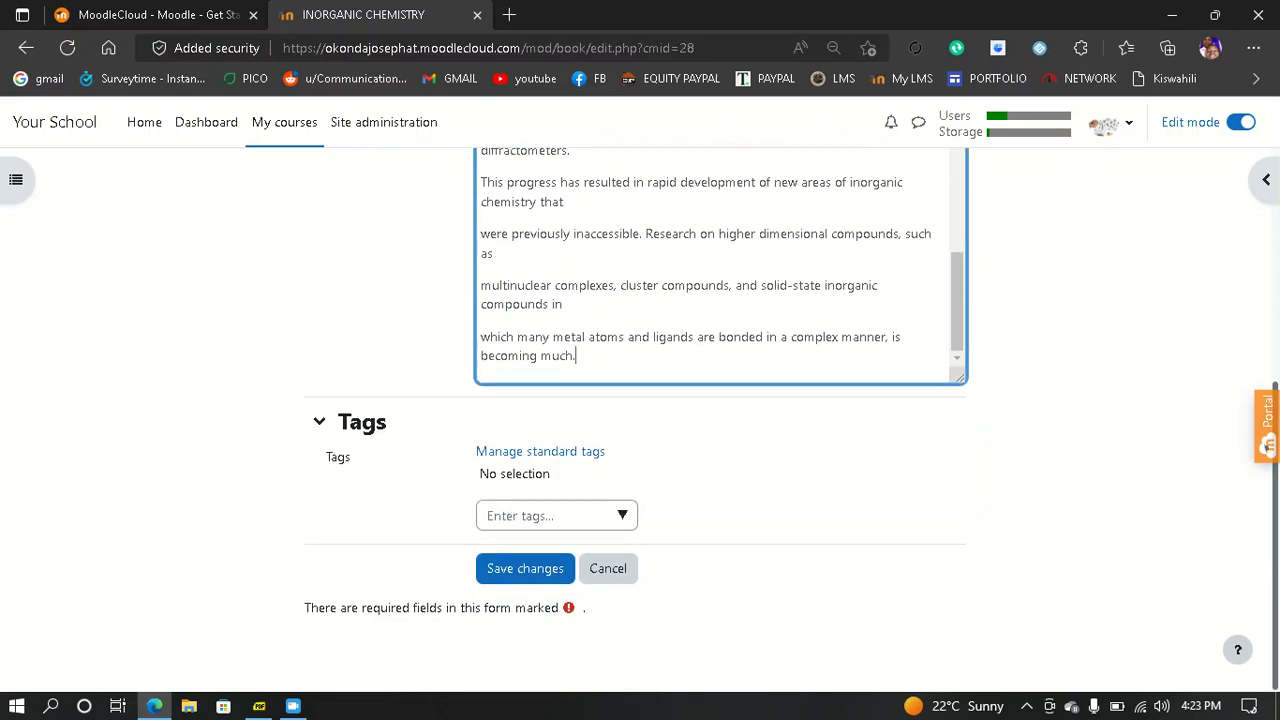
pyautogui.click(525, 568)
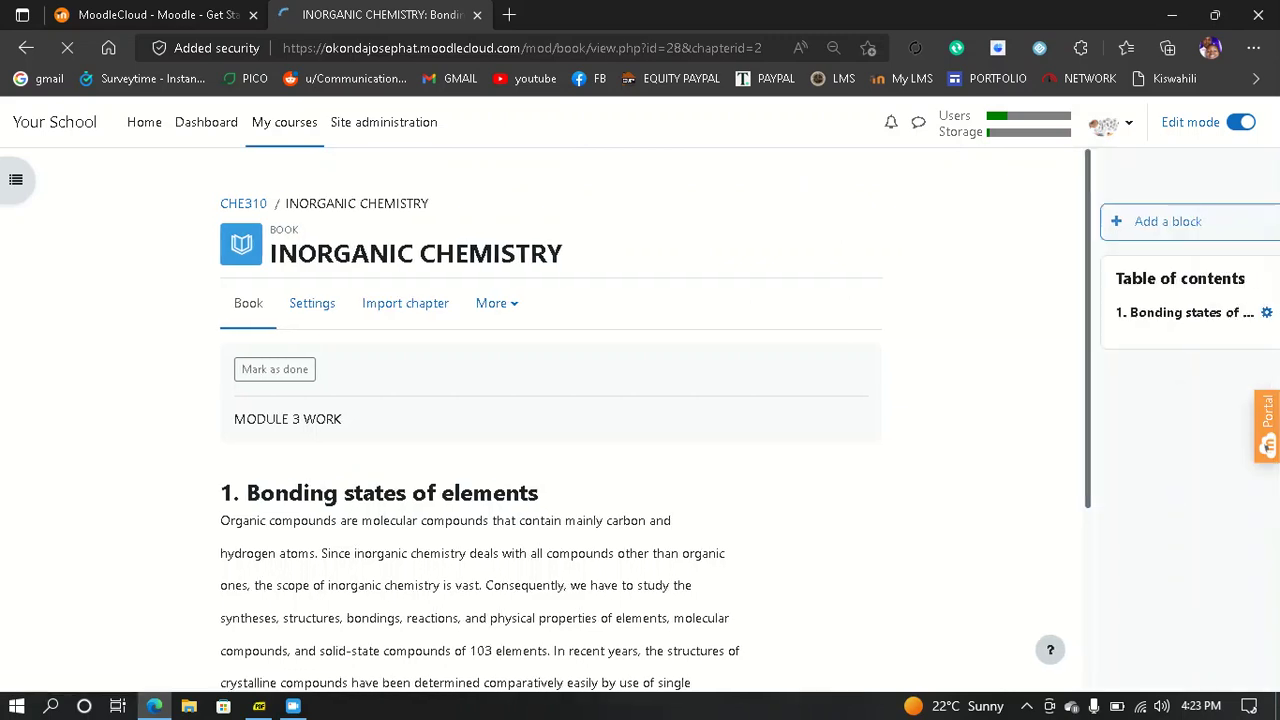
# - Review the saved Bonding states of elements chapter and add a new chapter after it
pyautogui.scroll(-1, 515, 420)
pyautogui.scroll(2, 515, 420)
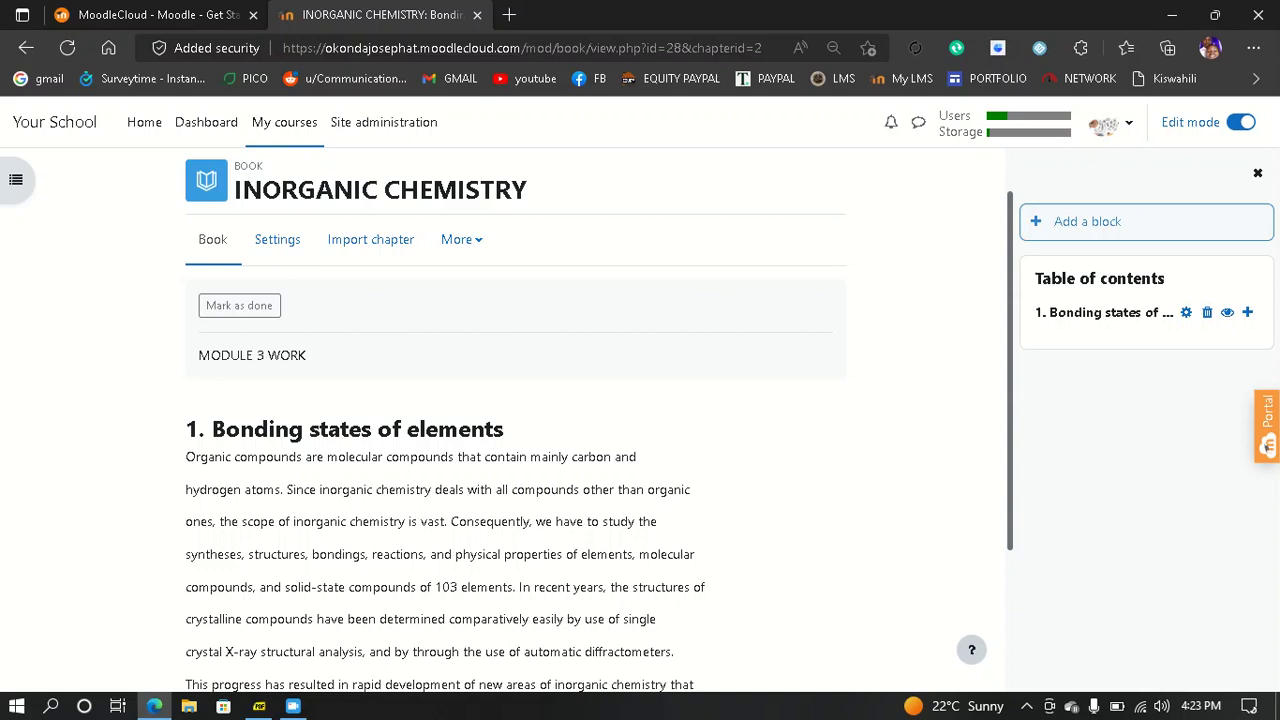
pyautogui.scroll(-2, 595, 420)
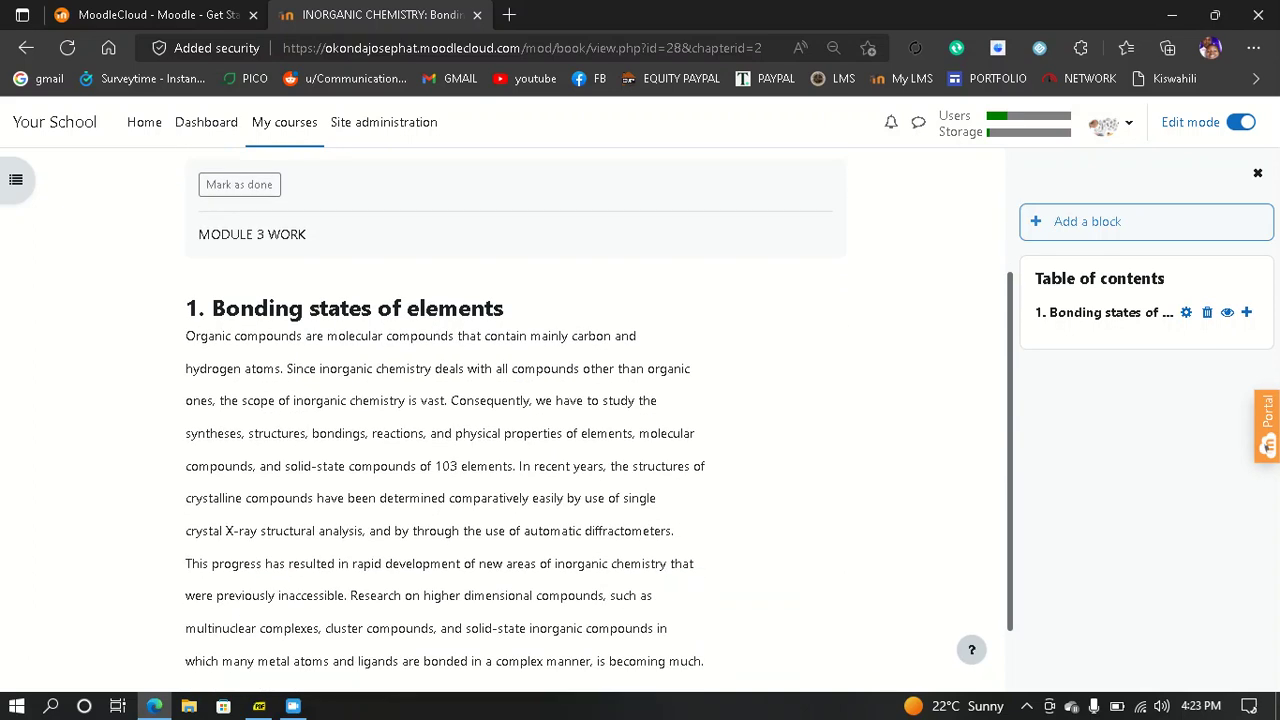
pyautogui.click(1246, 312)
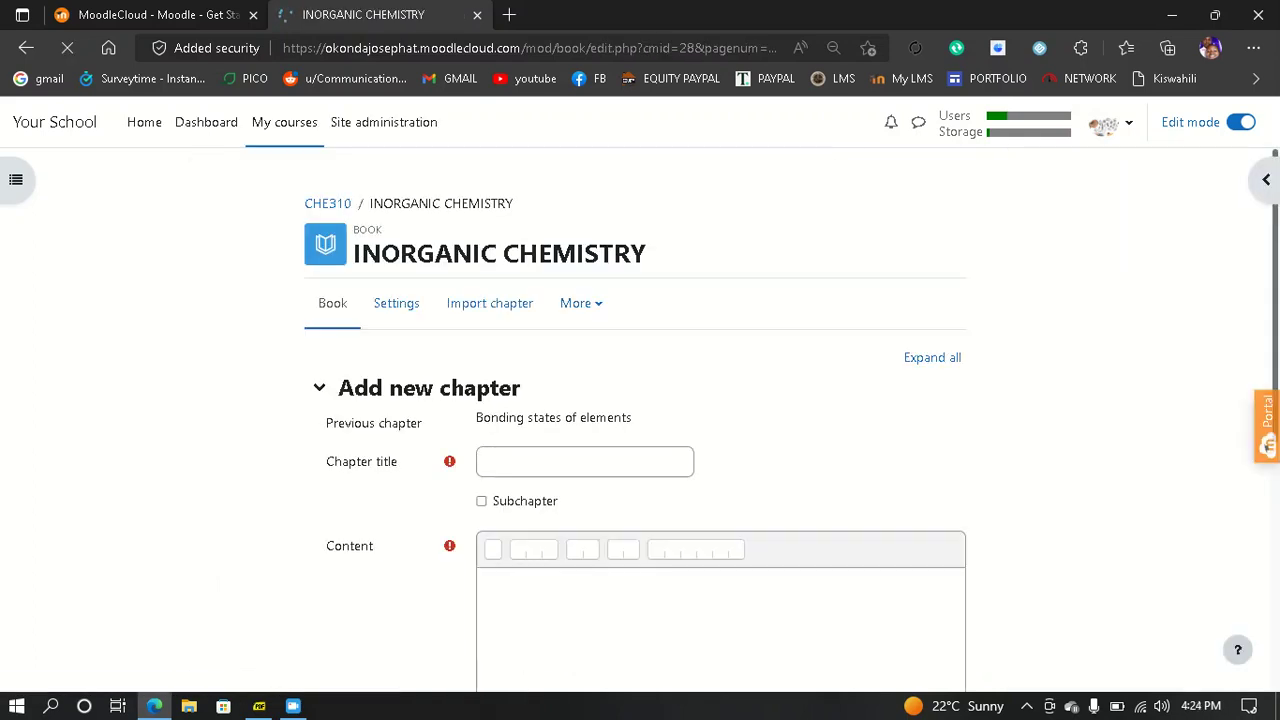
pyautogui.scroll(-1, 640, 420)
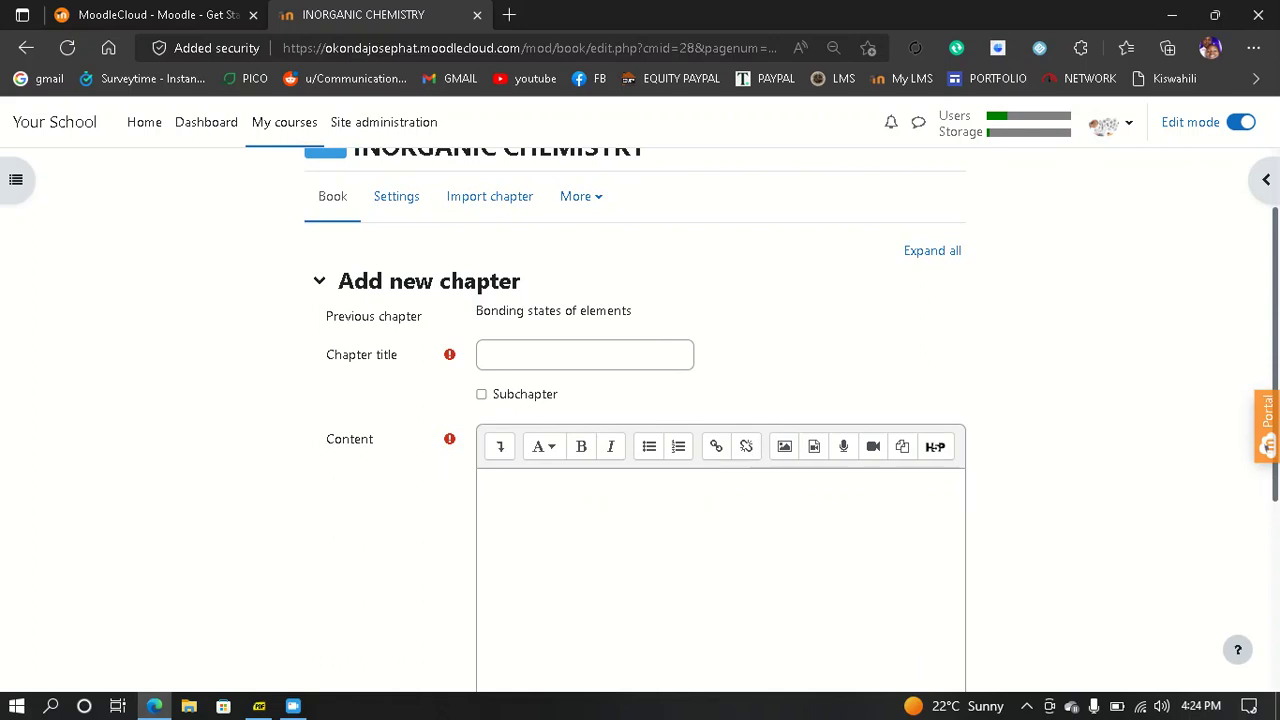
# - Select just the heading 'Element' in the INORGANIC CHEMISTRY PDF
pyautogui.moveTo(259, 706)
pyautogui.click(263, 625)
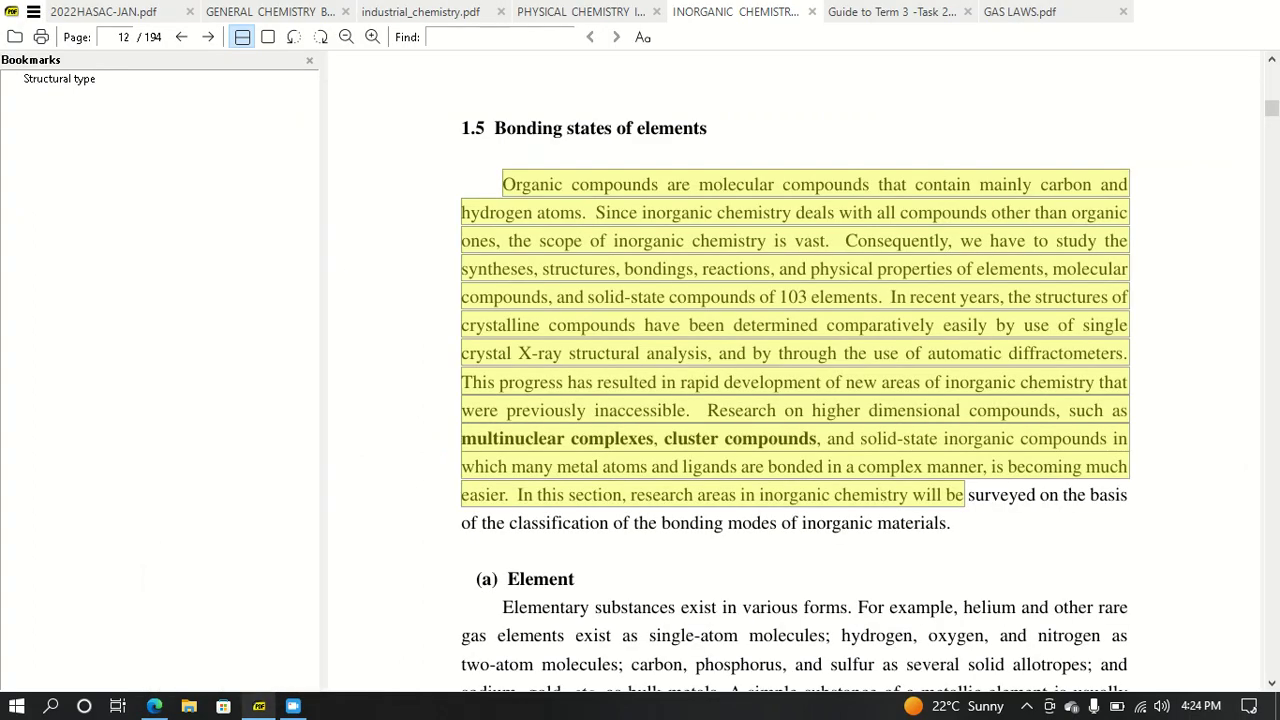
pyautogui.scroll(-5, 795, 370)
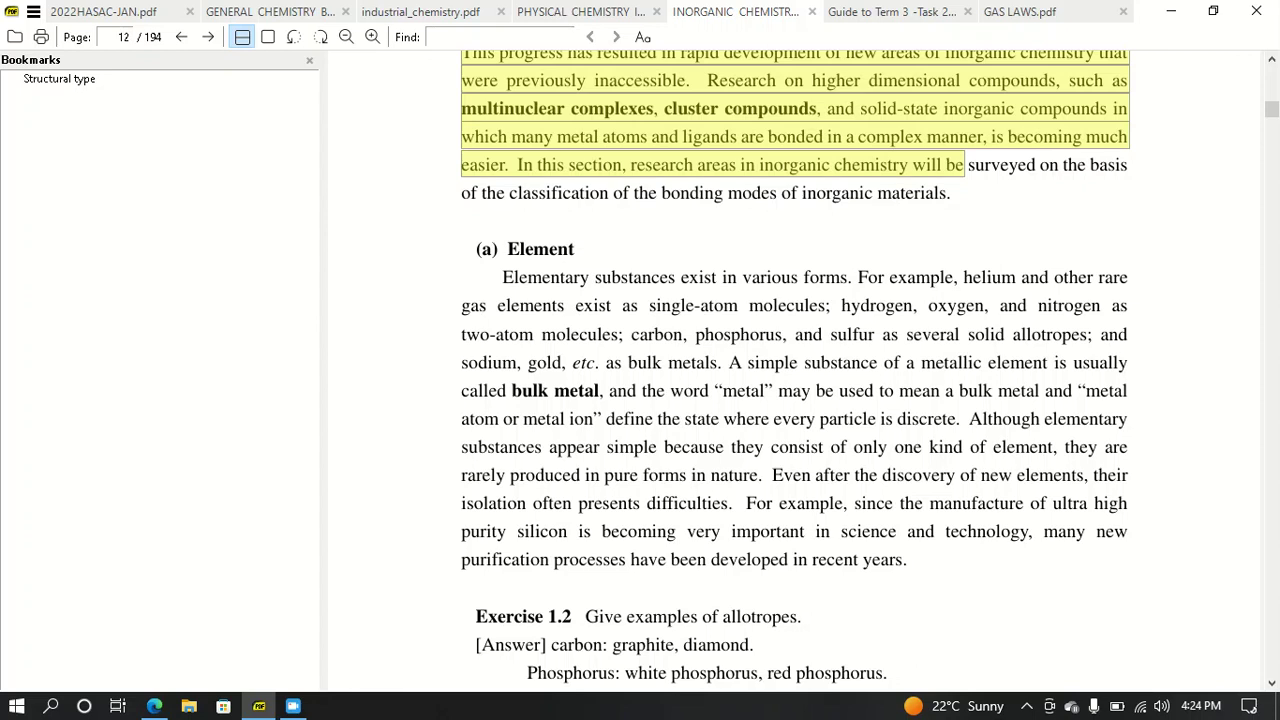
pyautogui.click(480, 251)
pyautogui.moveTo(507, 249); pyautogui.dragTo(594, 278)
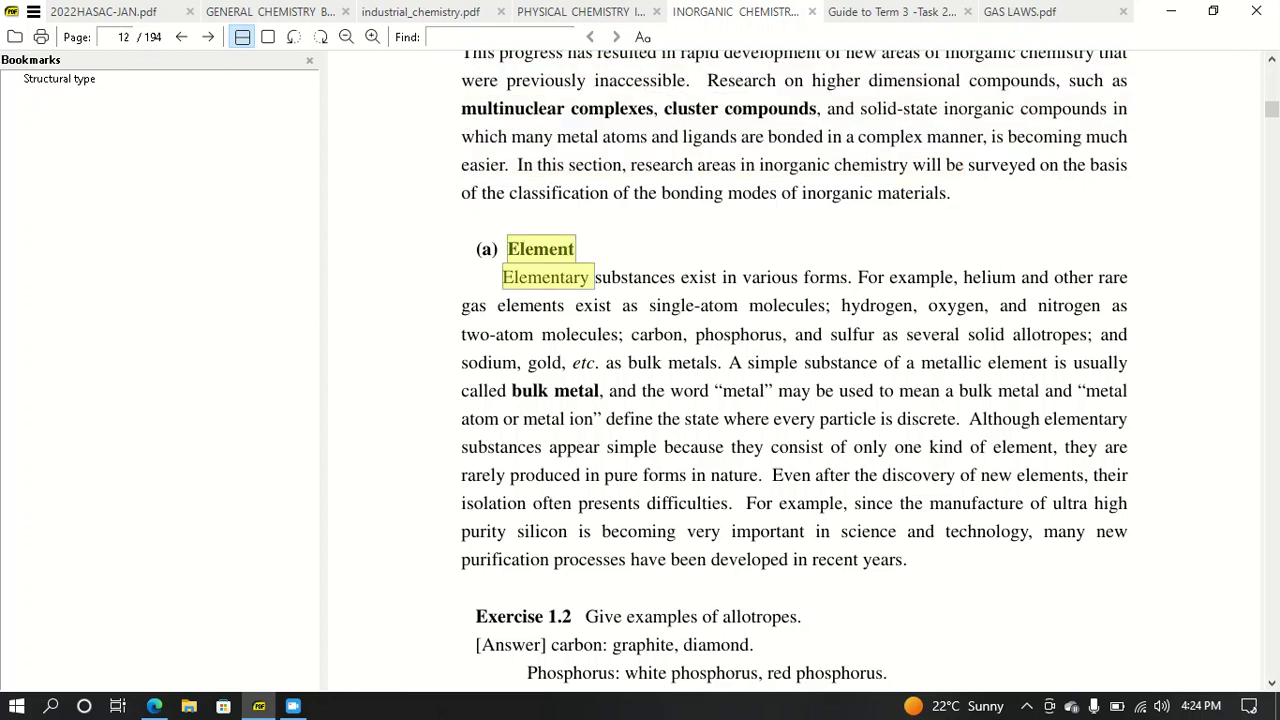
pyautogui.click(594, 278)
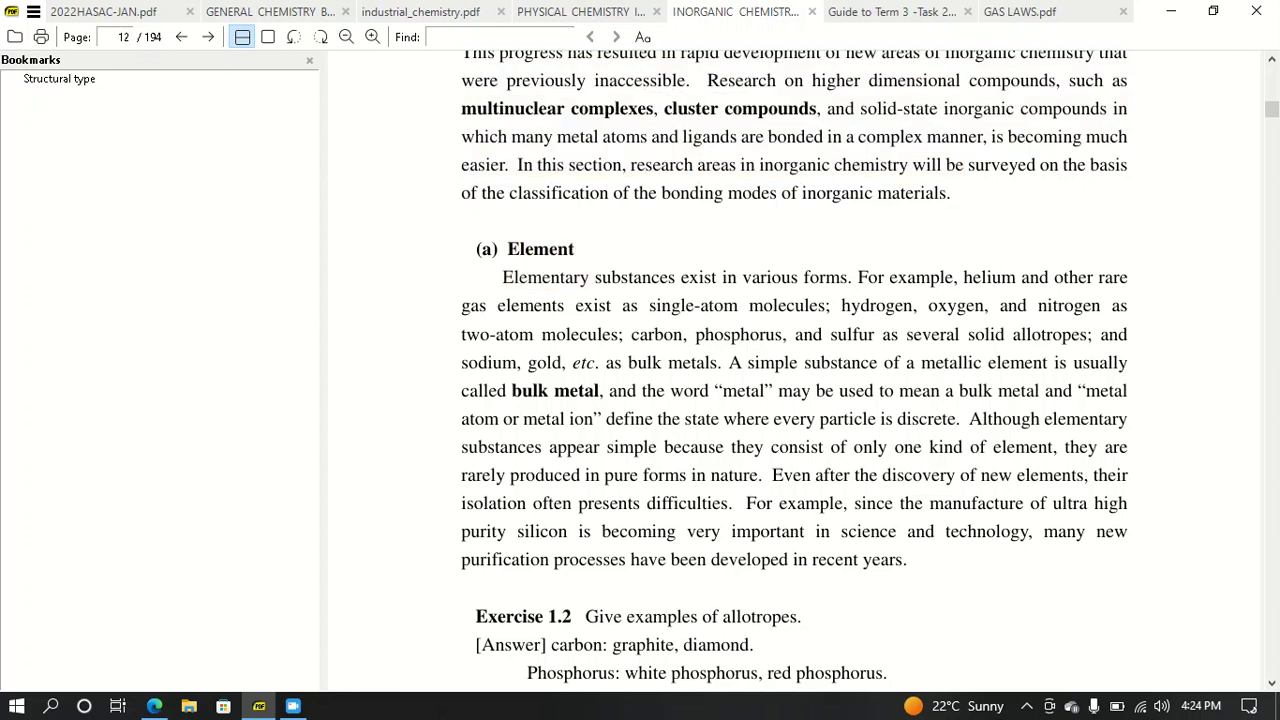
pyautogui.moveTo(507, 249); pyautogui.dragTo(576, 249)
pyautogui.hotkey('ctrl', 'c')
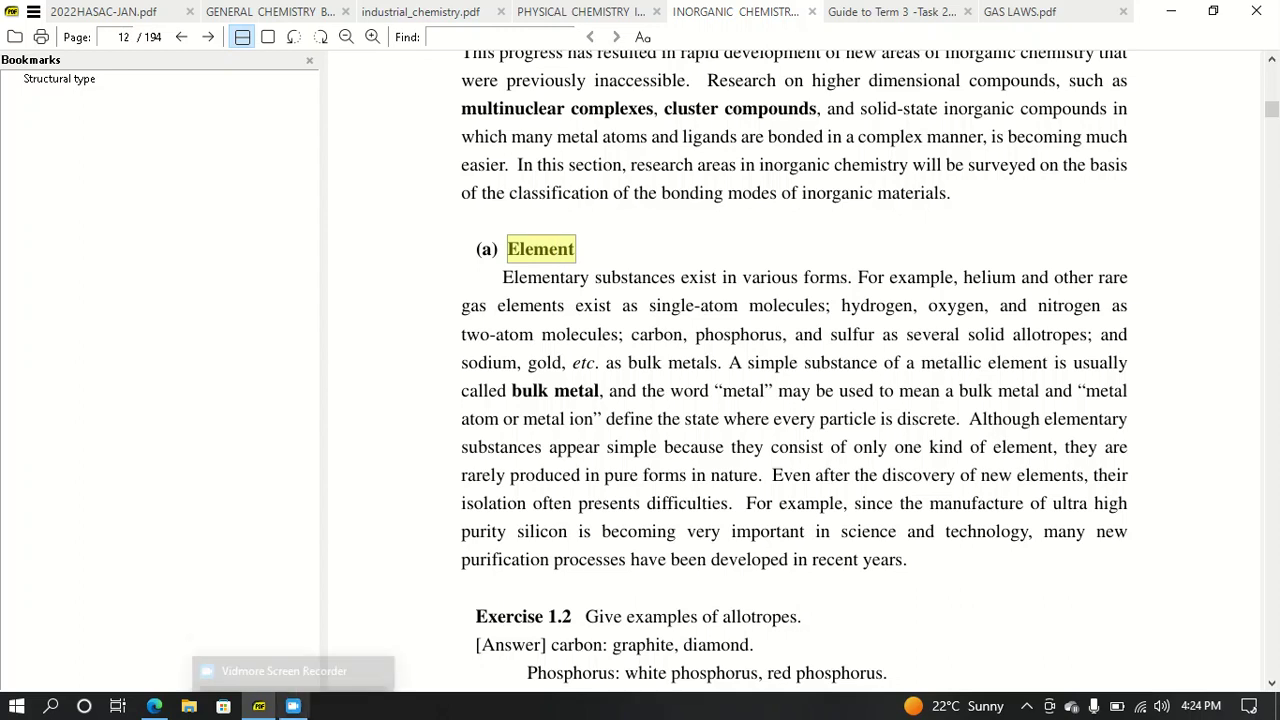
# - Paste 'Element' as the second chapter's title in the Moodle form
pyautogui.click(154, 706)
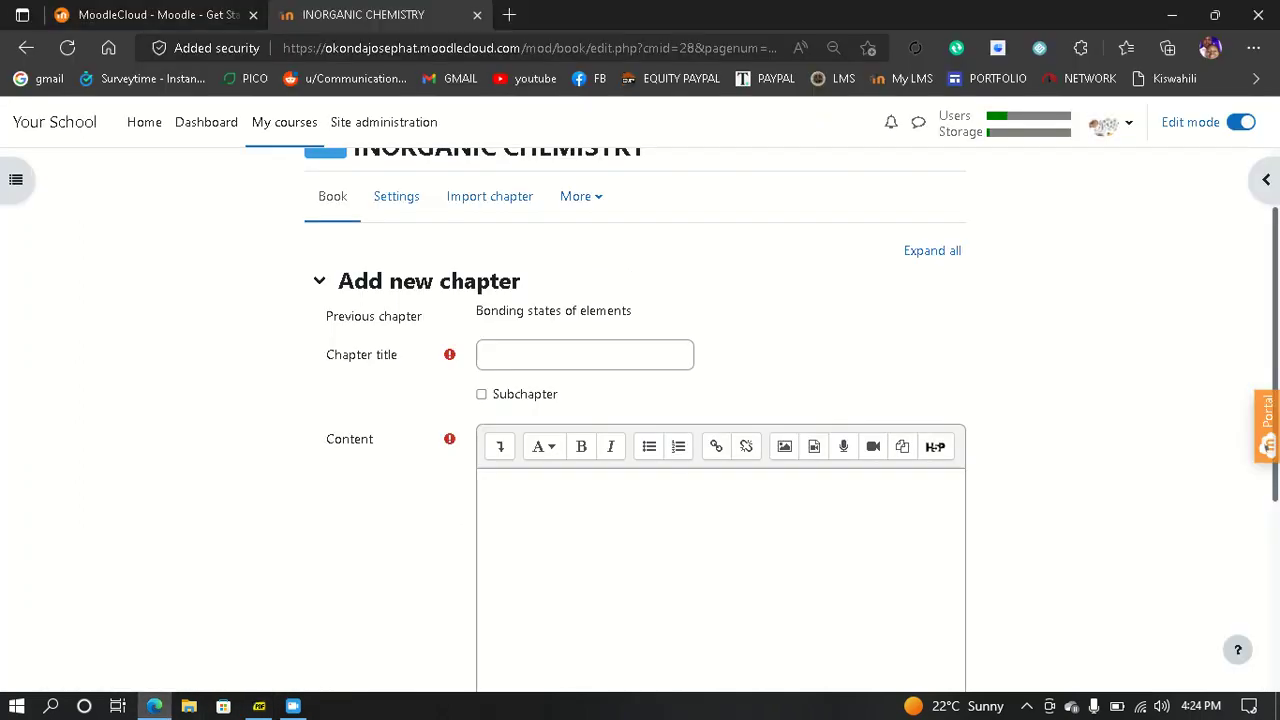
pyautogui.click(584, 355)
pyautogui.hotkey('ctrl', 'v')
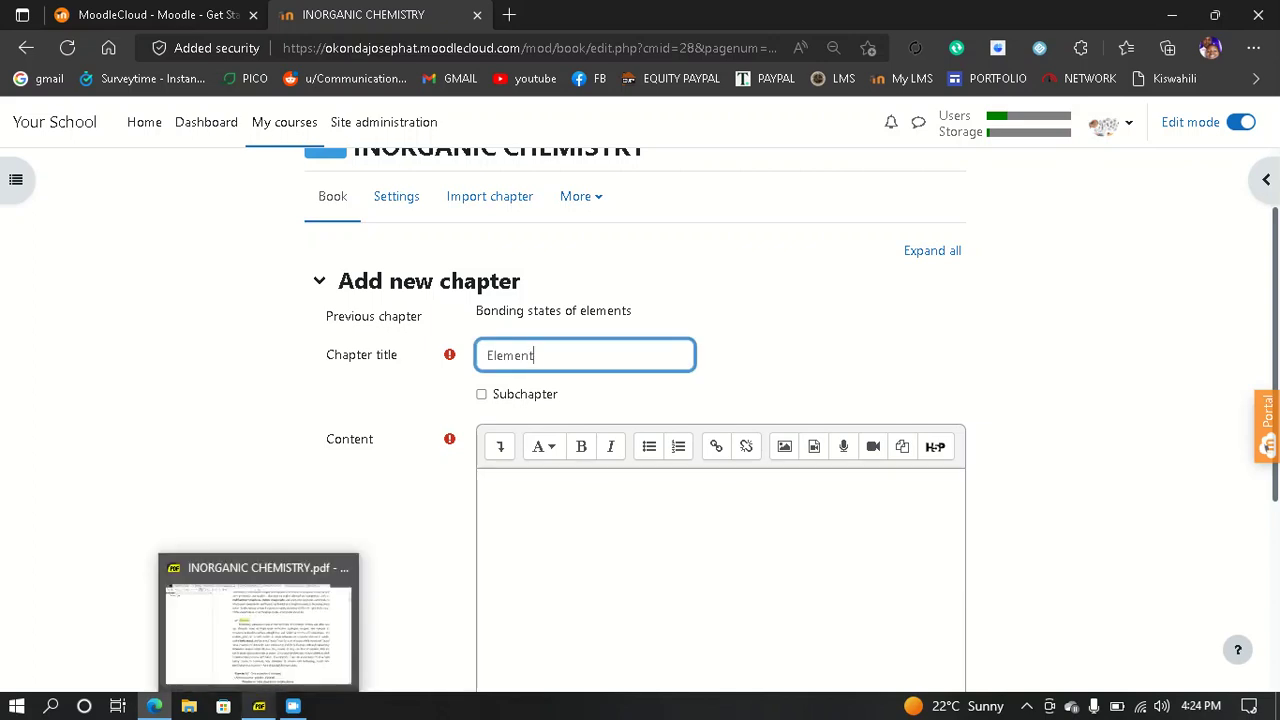
pyautogui.click(259, 706)
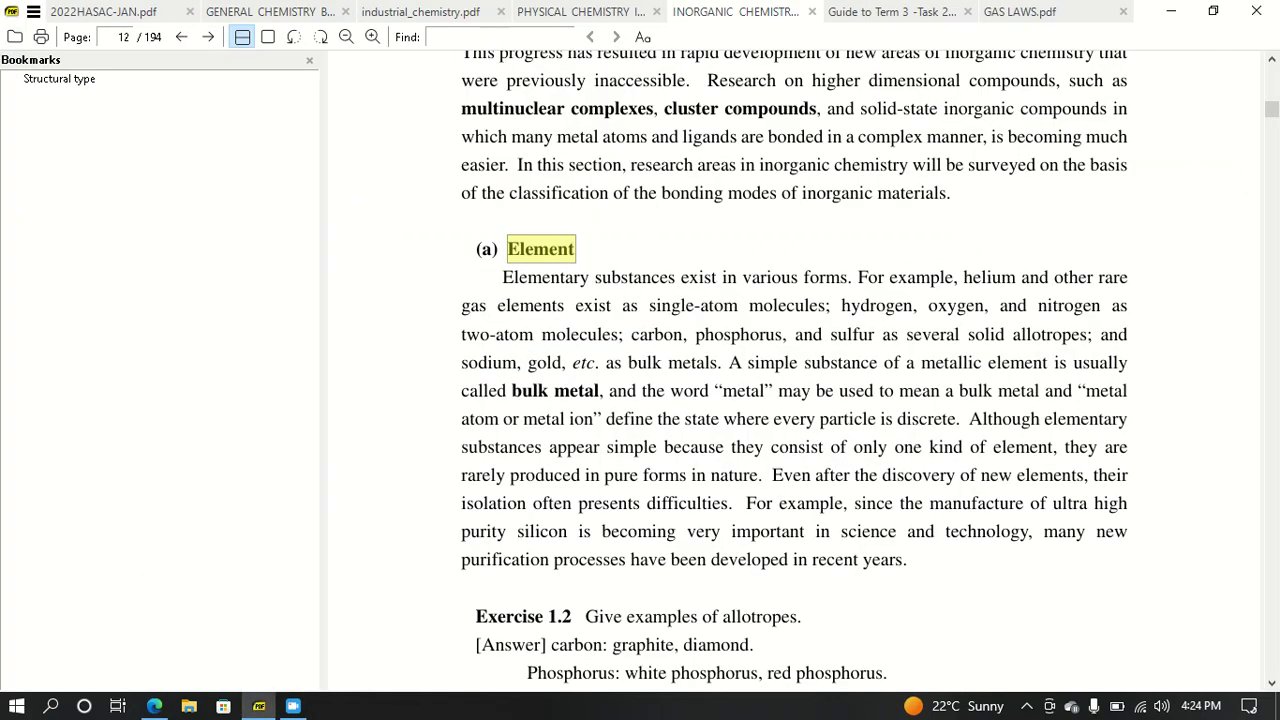
# - Copy the Element paragraph through 'isolation often presents difficulties.' into the new chapter's Content
pyautogui.press('Escape')
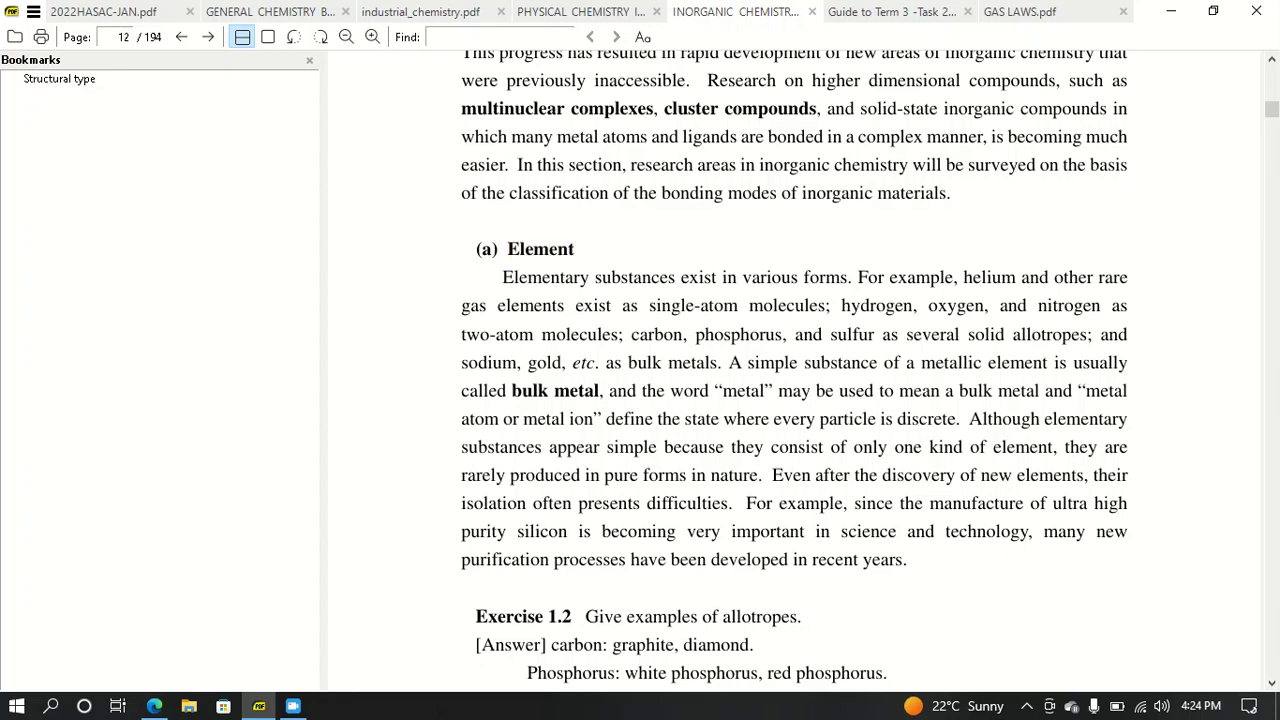
pyautogui.moveTo(502, 277); pyautogui.dragTo(852, 560)
pyautogui.click(852, 560)
pyautogui.moveTo(502, 277); pyautogui.dragTo(738, 503)
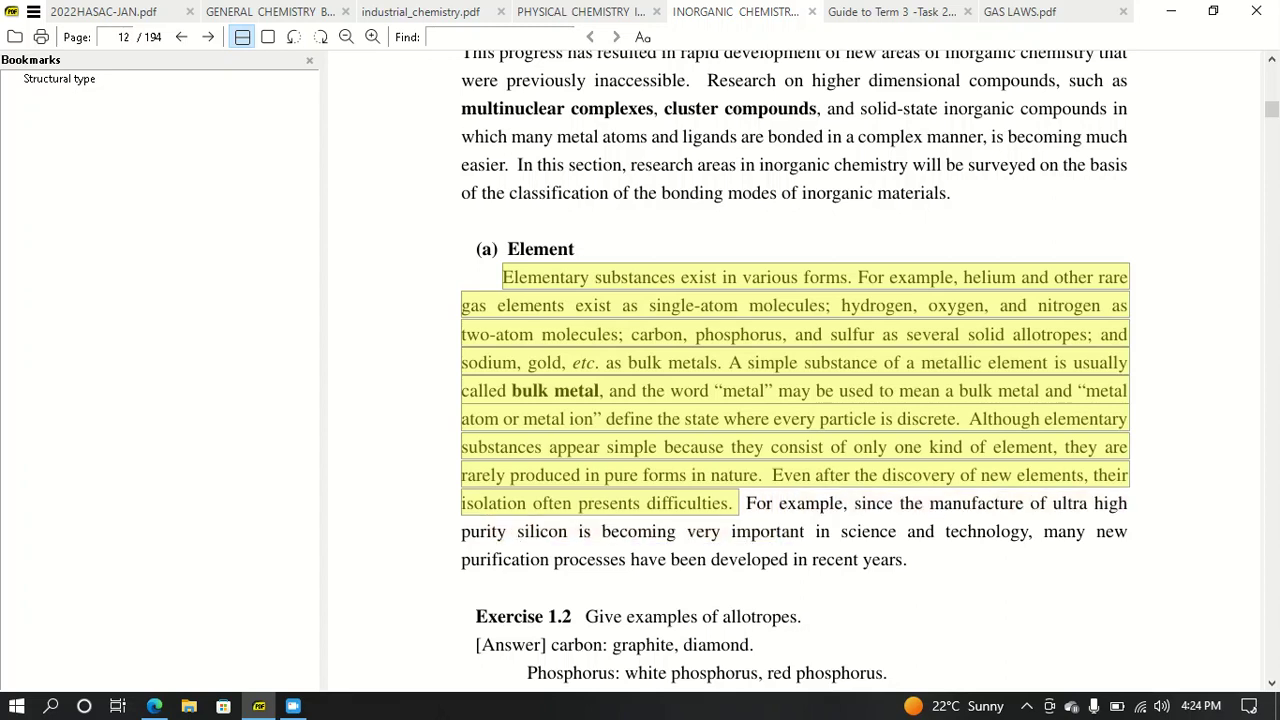
pyautogui.click(154, 706)
pyautogui.click(482, 482)
pyautogui.hotkey('ctrl', 'v')
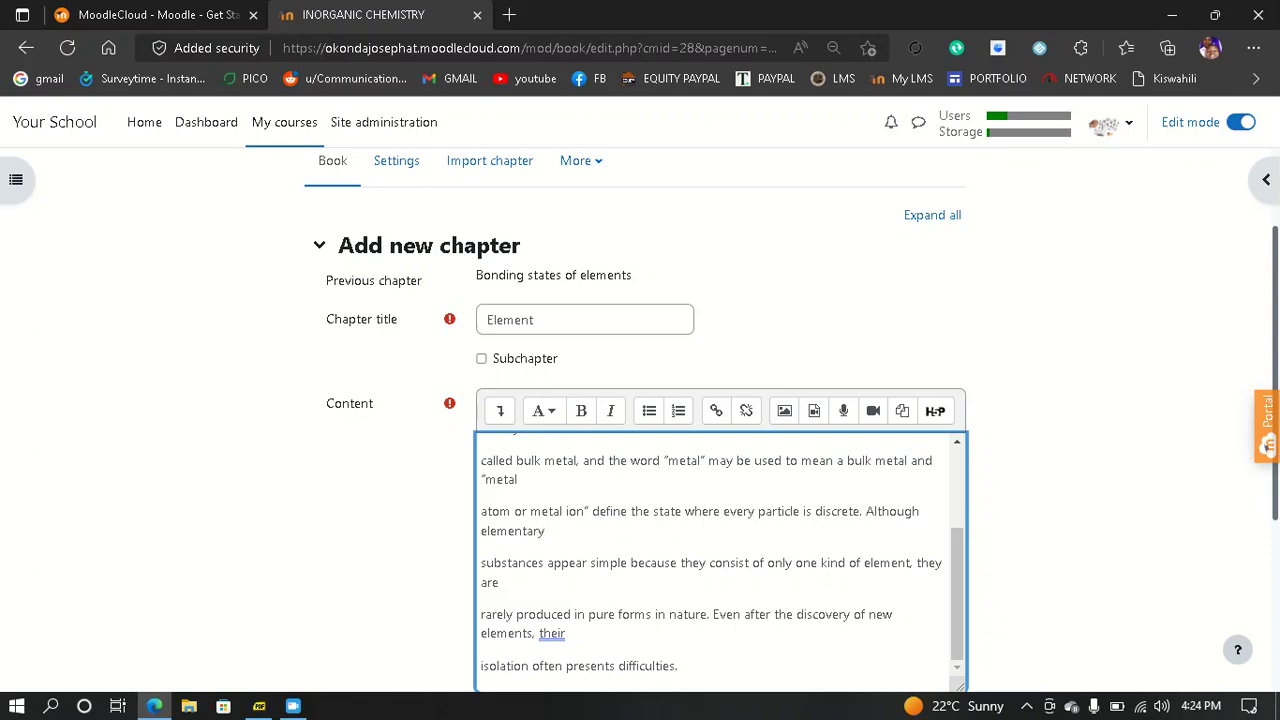
# - Save the Element chapter with its pasted paragraph
pyautogui.scroll(-3, 640, 420)
pyautogui.click(525, 568)
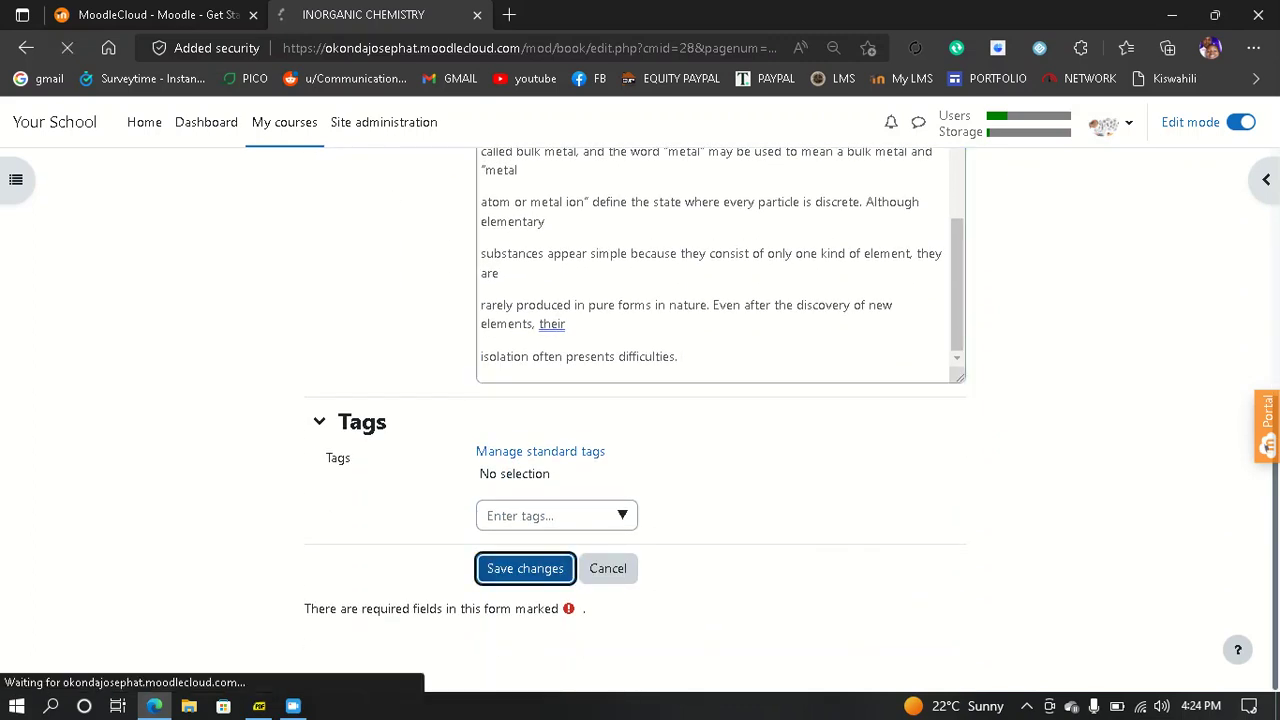
# - Look over the Element chapter, then go back to chapter 1, Bonding states of elements
pyautogui.scroll(-3, 640, 420)
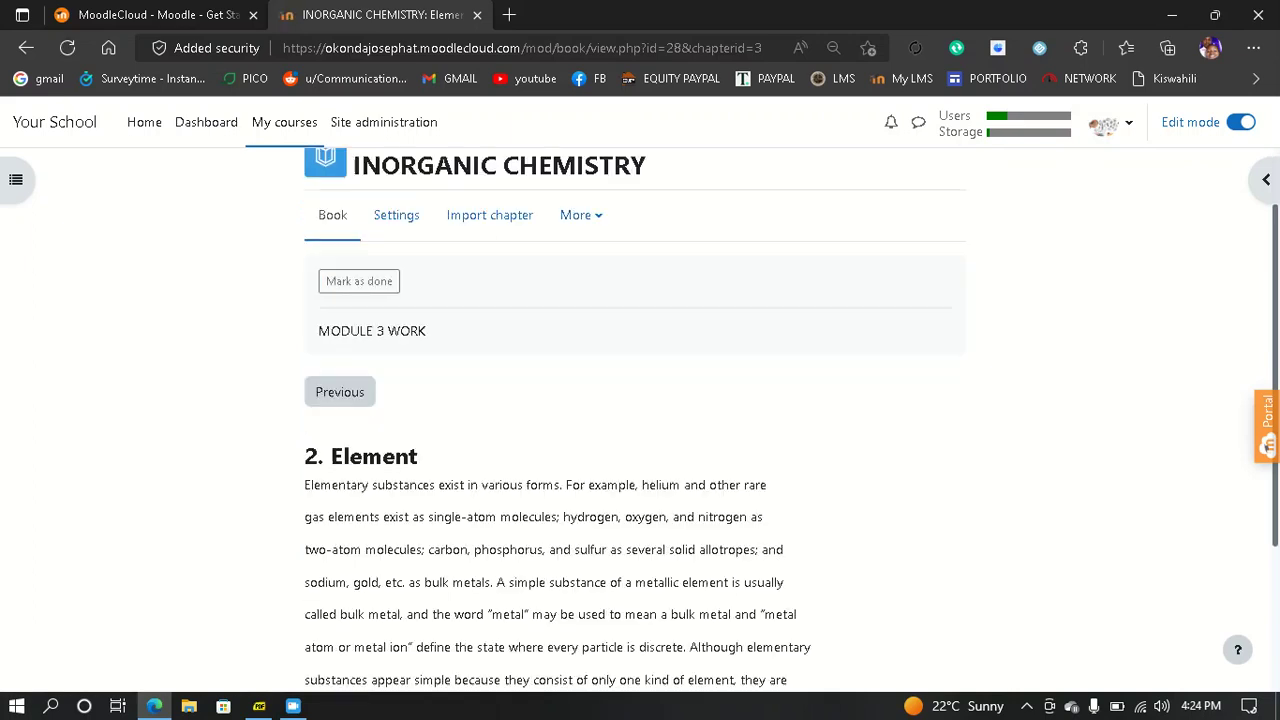
pyautogui.scroll(2, 640, 420)
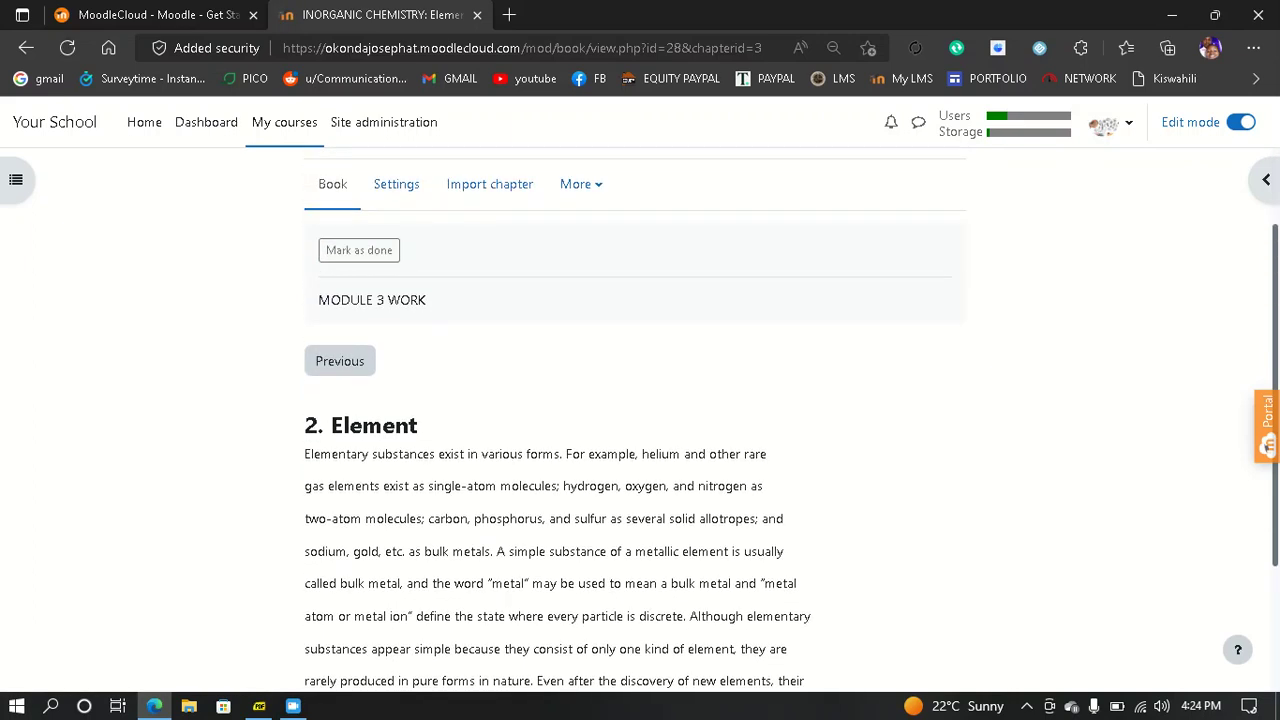
pyautogui.scroll(-2, 640, 420)
pyautogui.scroll(3, 640, 420)
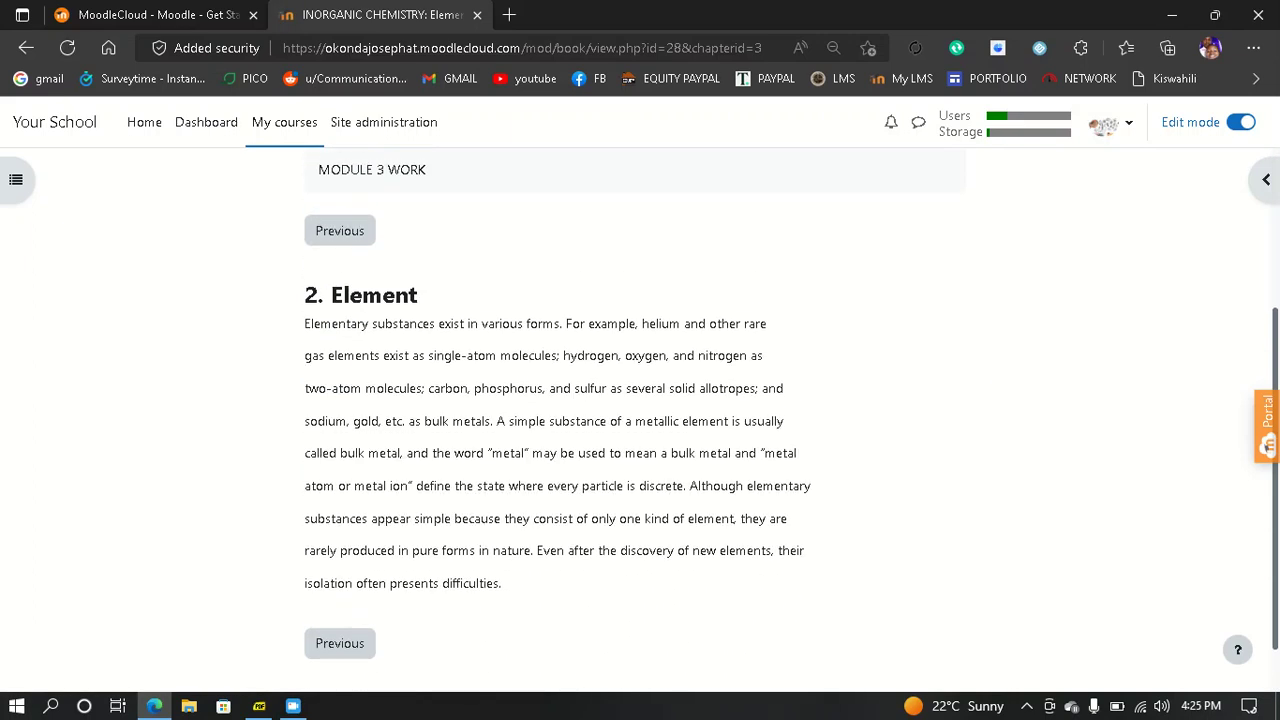
pyautogui.scroll(-3, 640, 420)
pyautogui.click(340, 580)
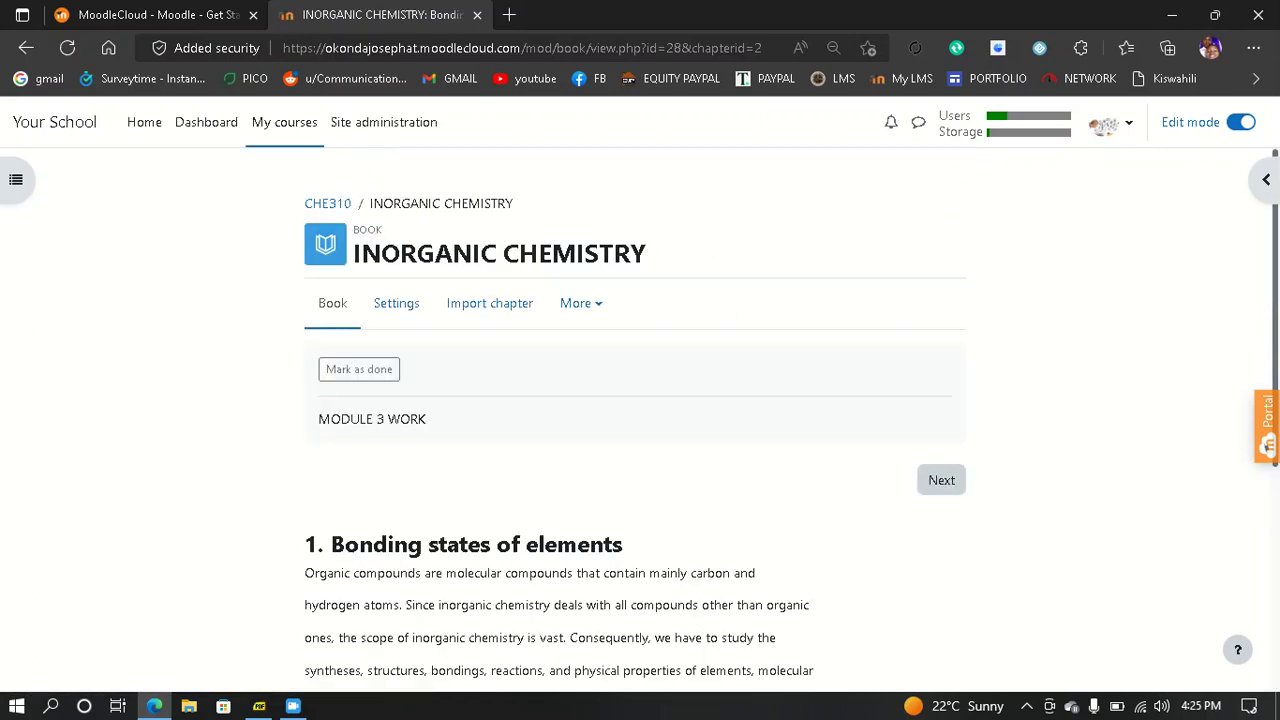
pyautogui.scroll(-2, 640, 420)
pyautogui.scroll(2, 640, 420)
pyautogui.scroll(-4, 640, 420)
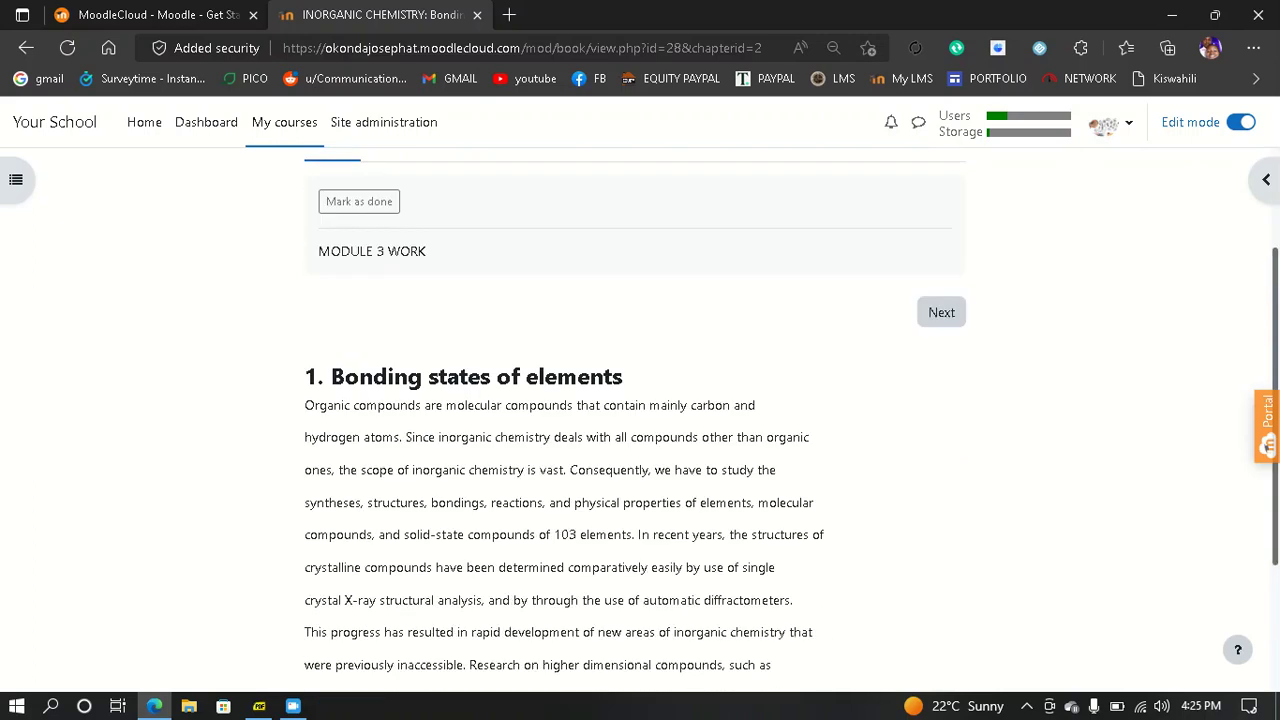
pyautogui.scroll(2, 640, 420)
pyautogui.scroll(2, 640, 420)
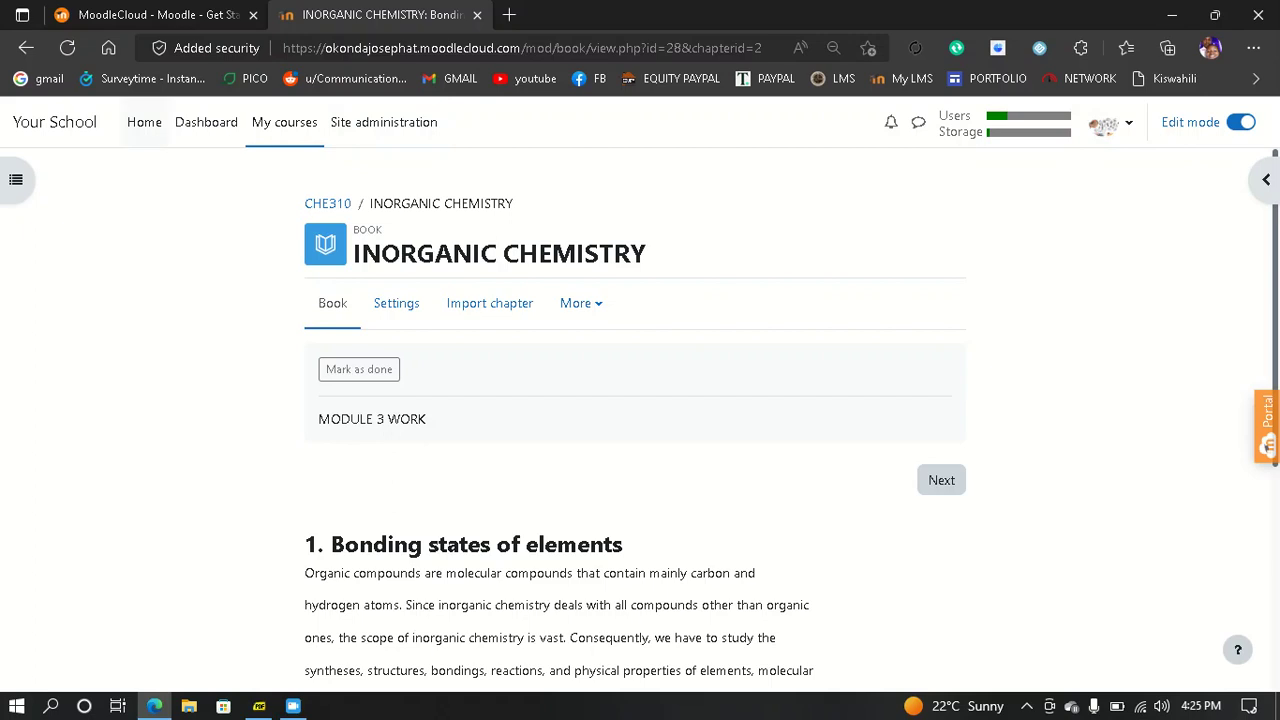
# - From the site home, open the INORGANIC CHEMISTRY course and view its Participants page
pyautogui.click(144, 122)
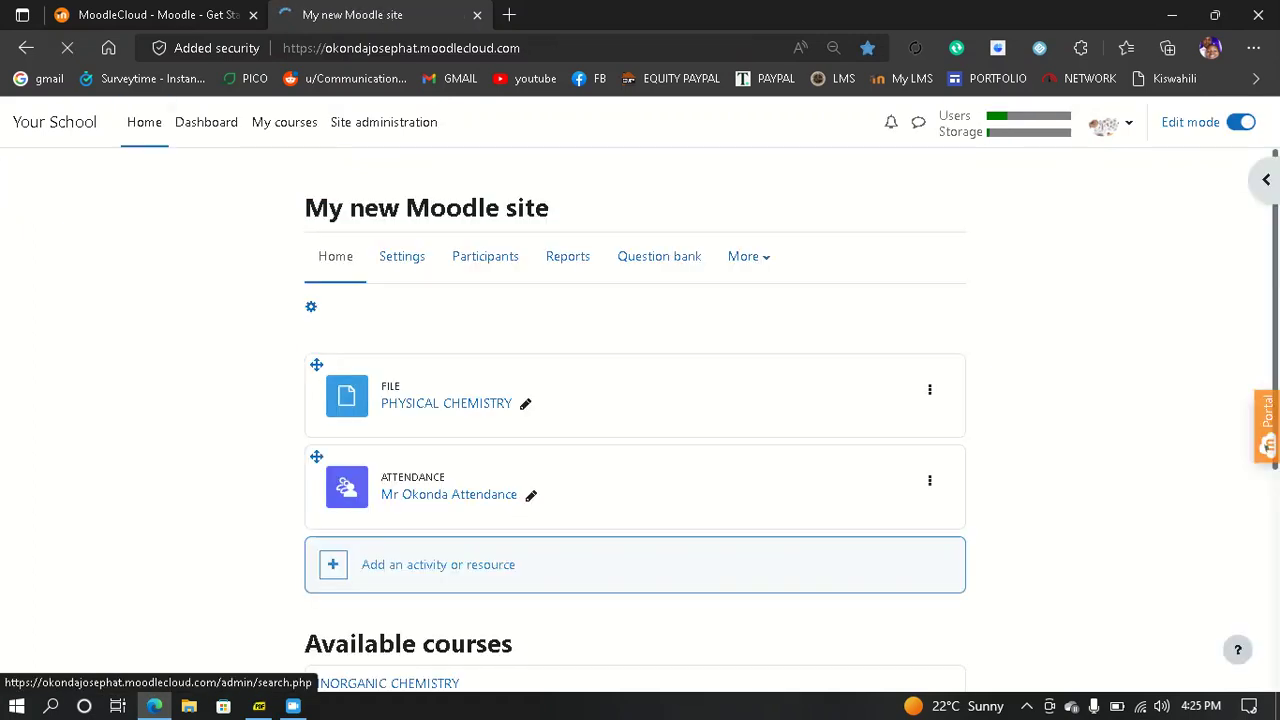
pyautogui.scroll(-4, 635, 420)
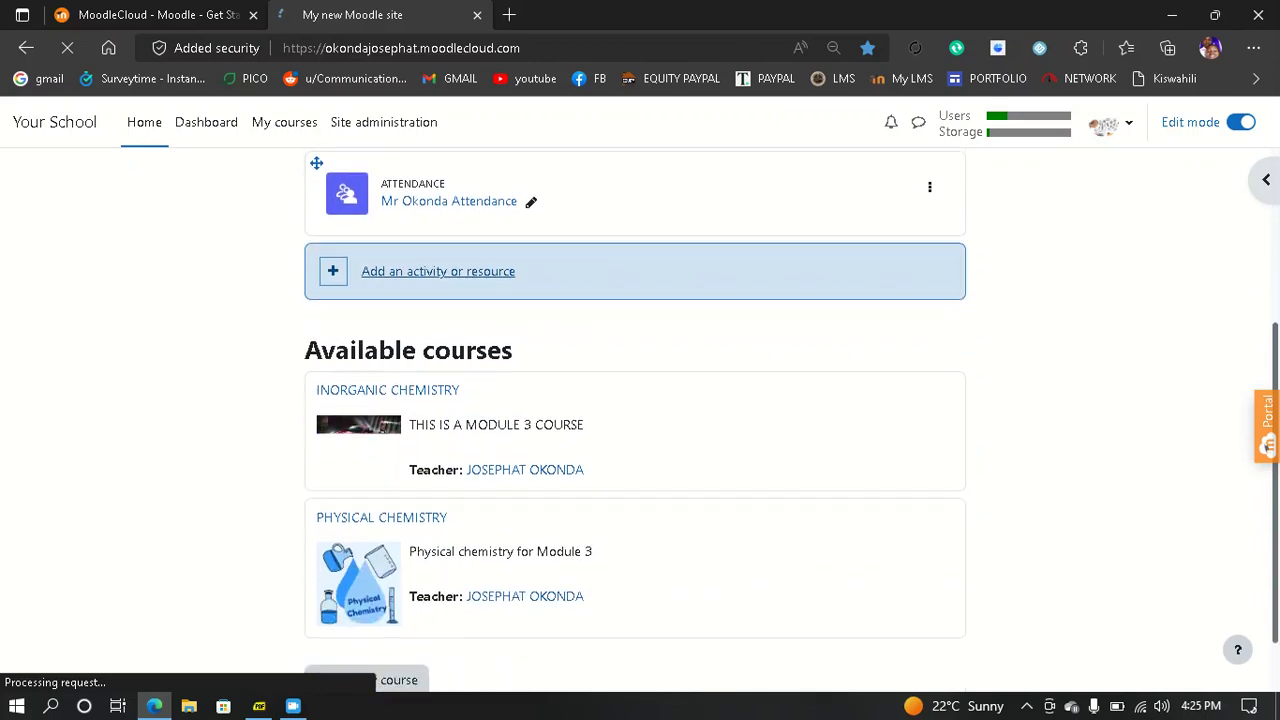
pyautogui.scroll(1, 635, 420)
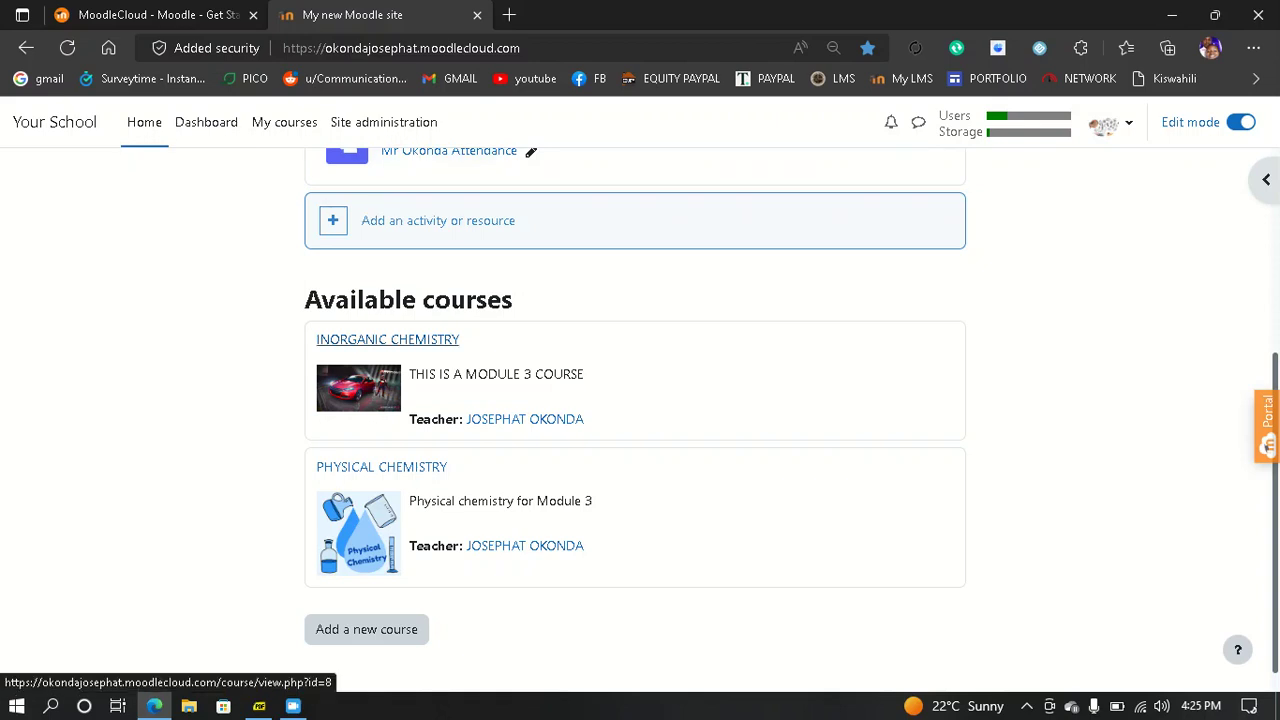
pyautogui.click(388, 339)
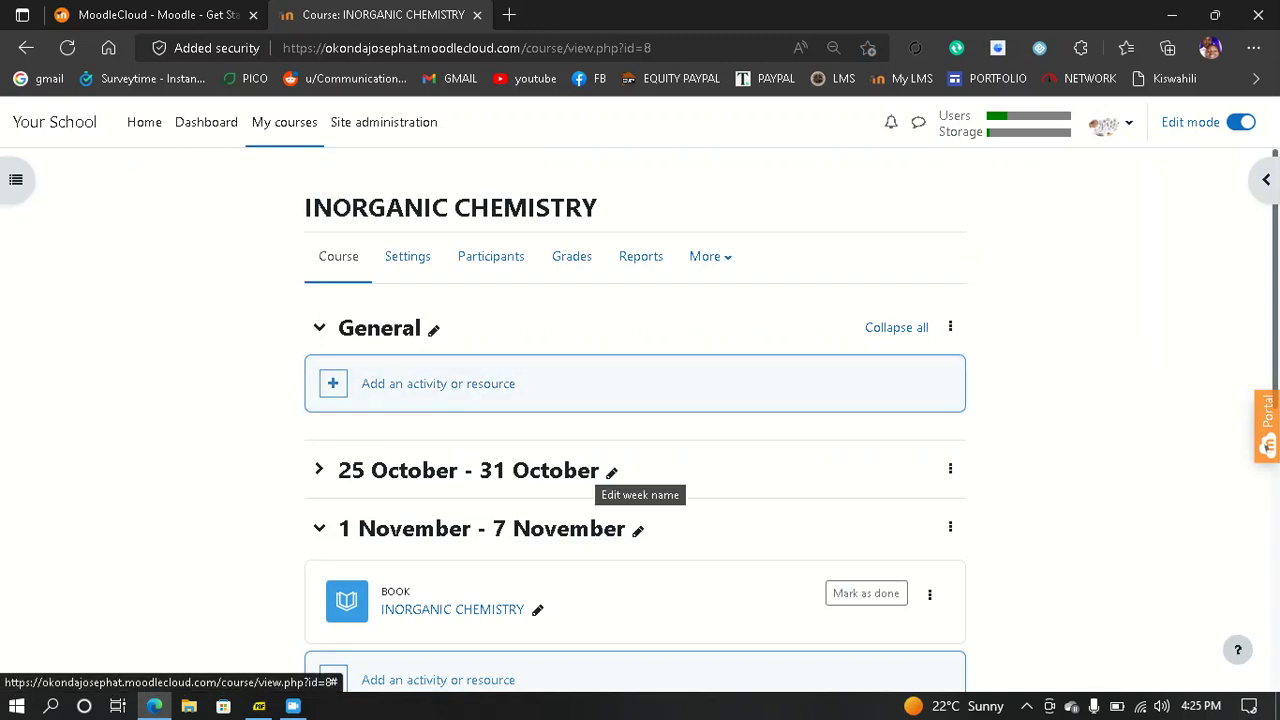
pyautogui.scroll(-1, 611, 471)
pyautogui.click(491, 235)
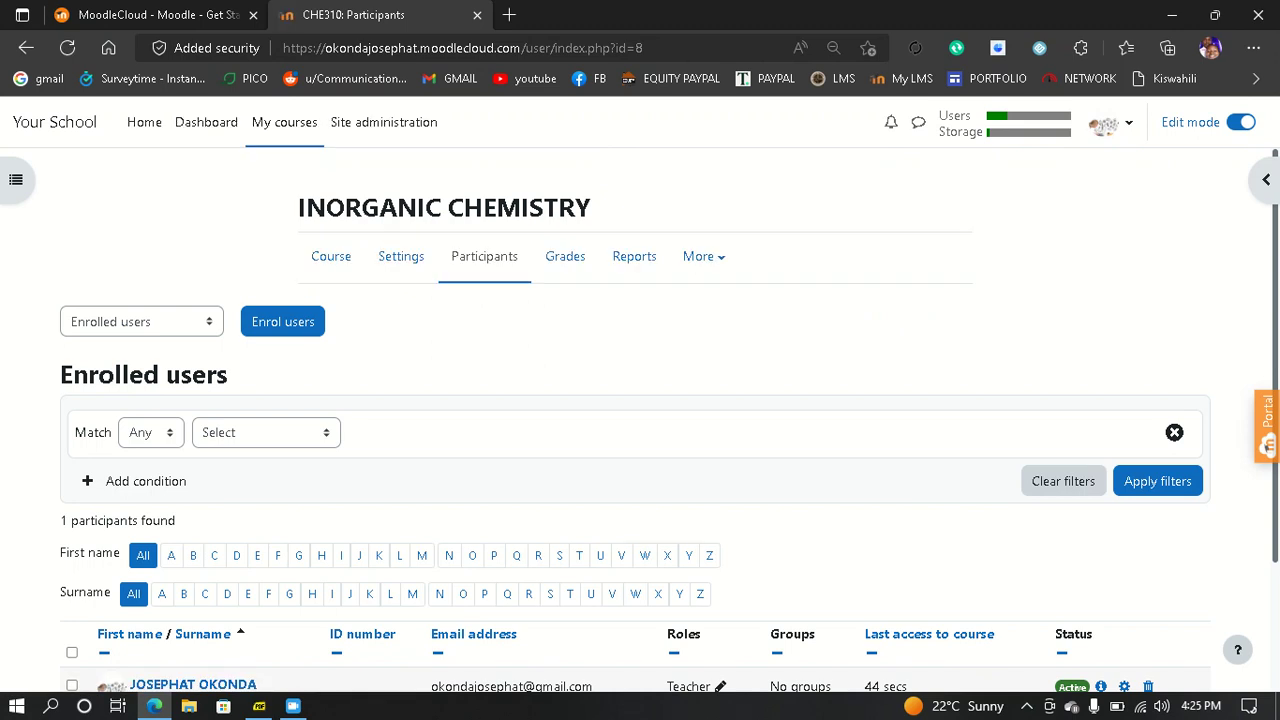
# - Search for the first student by surname and enrol them with the Student role
pyautogui.click(283, 321)
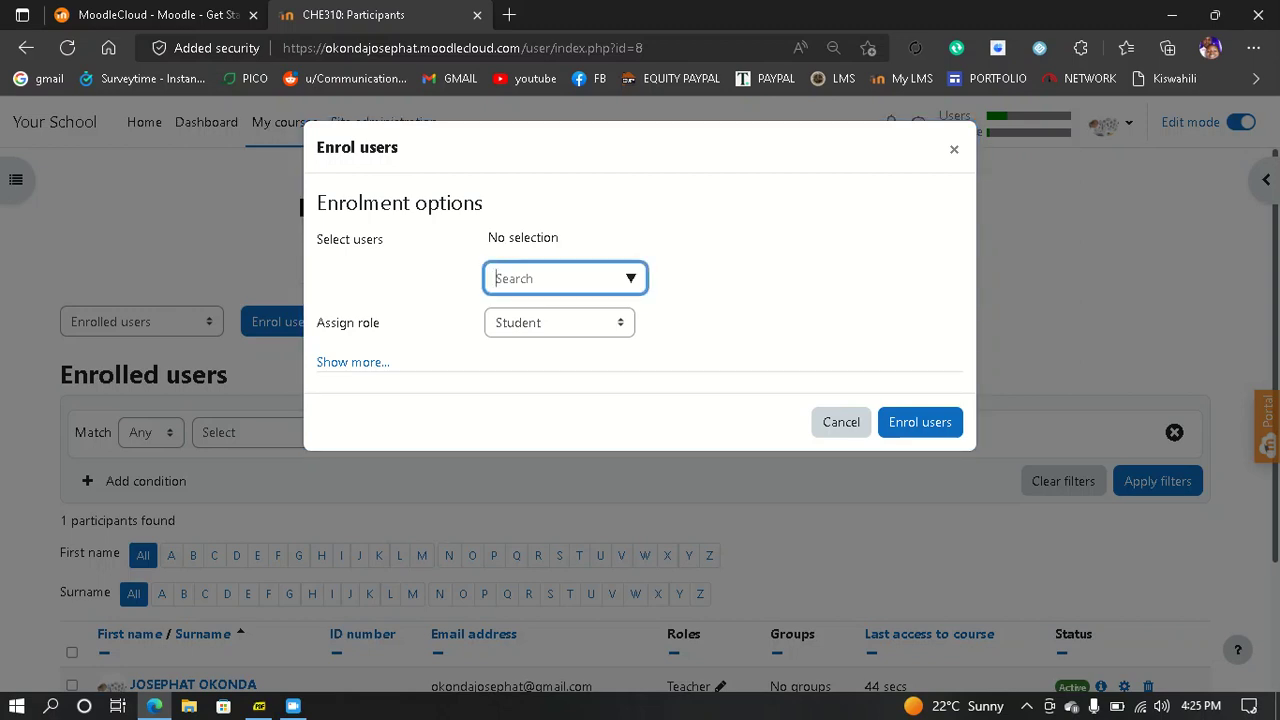
pyautogui.write('MISG')
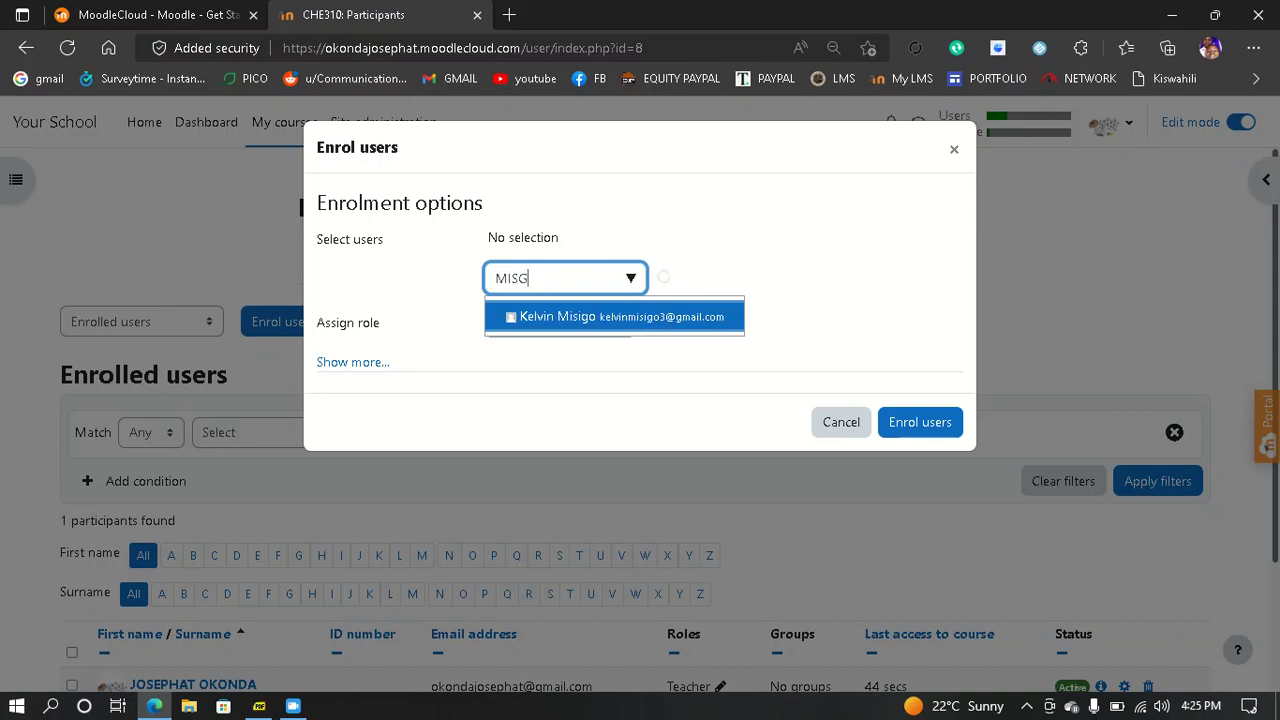
pyautogui.press('BackSpace')
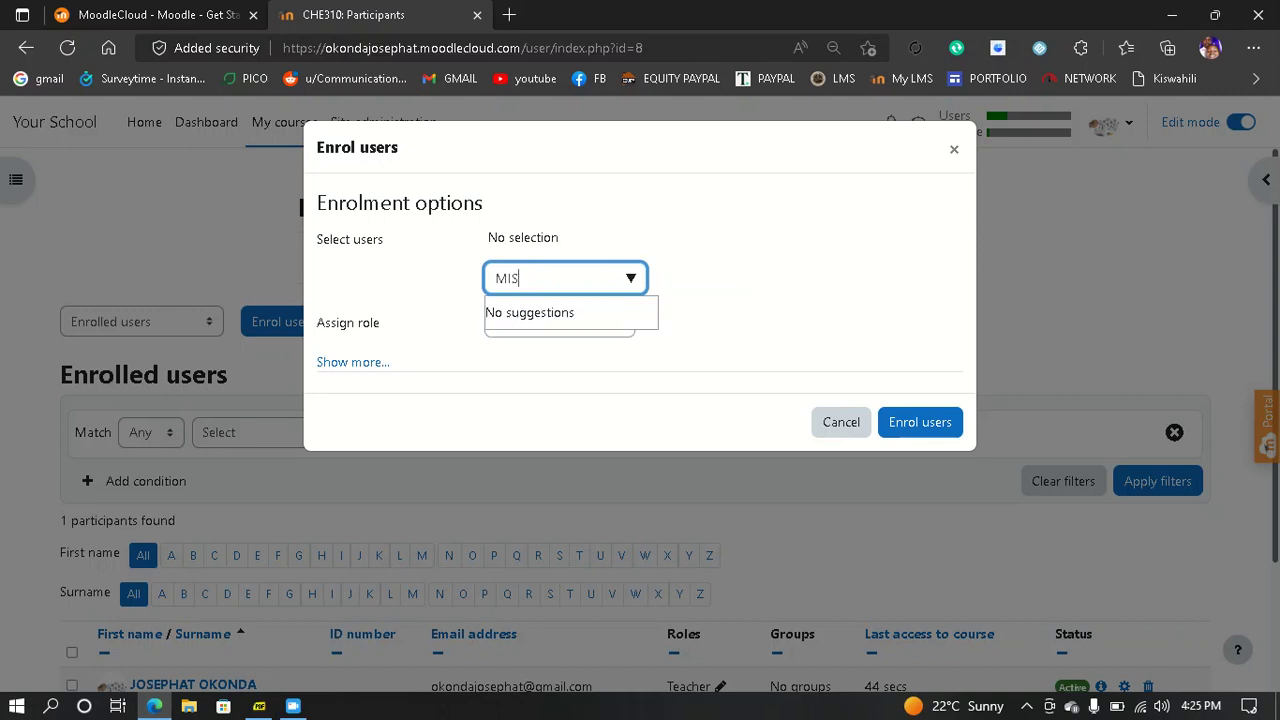
pyautogui.write('I')
pyautogui.click(614, 317)
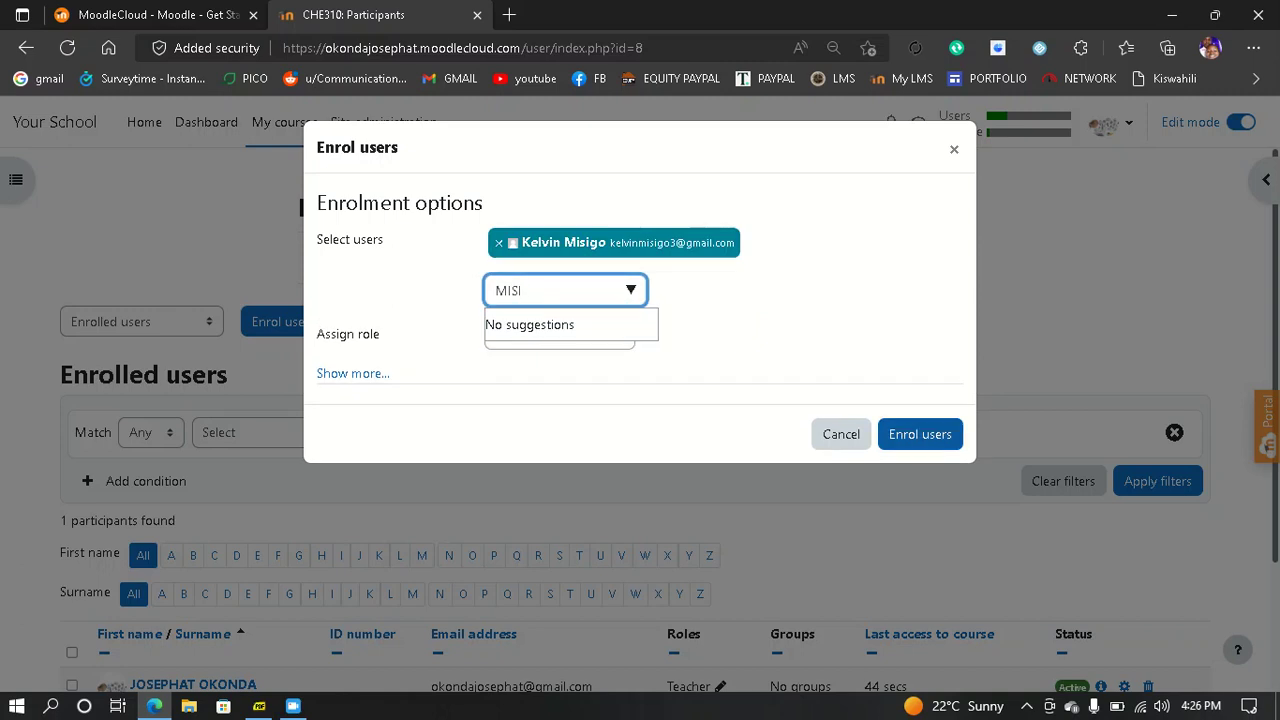
pyautogui.click(920, 434)
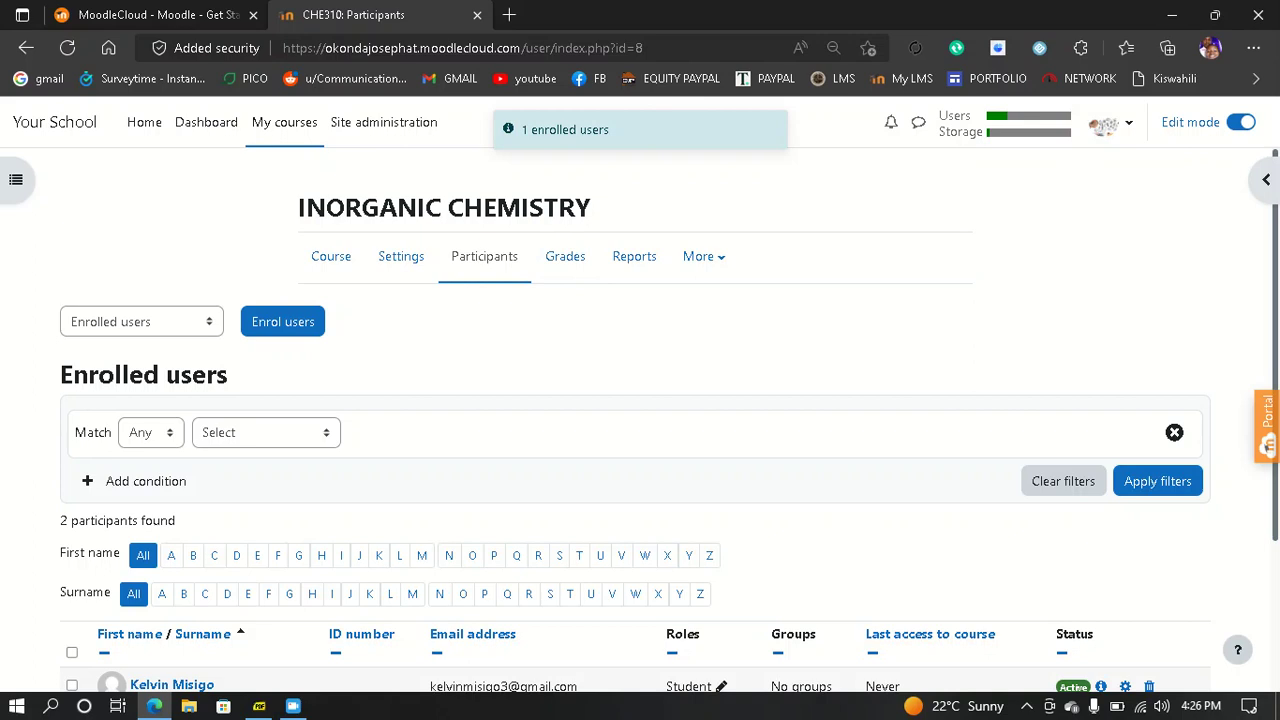
pyautogui.scroll(-2, 640, 400)
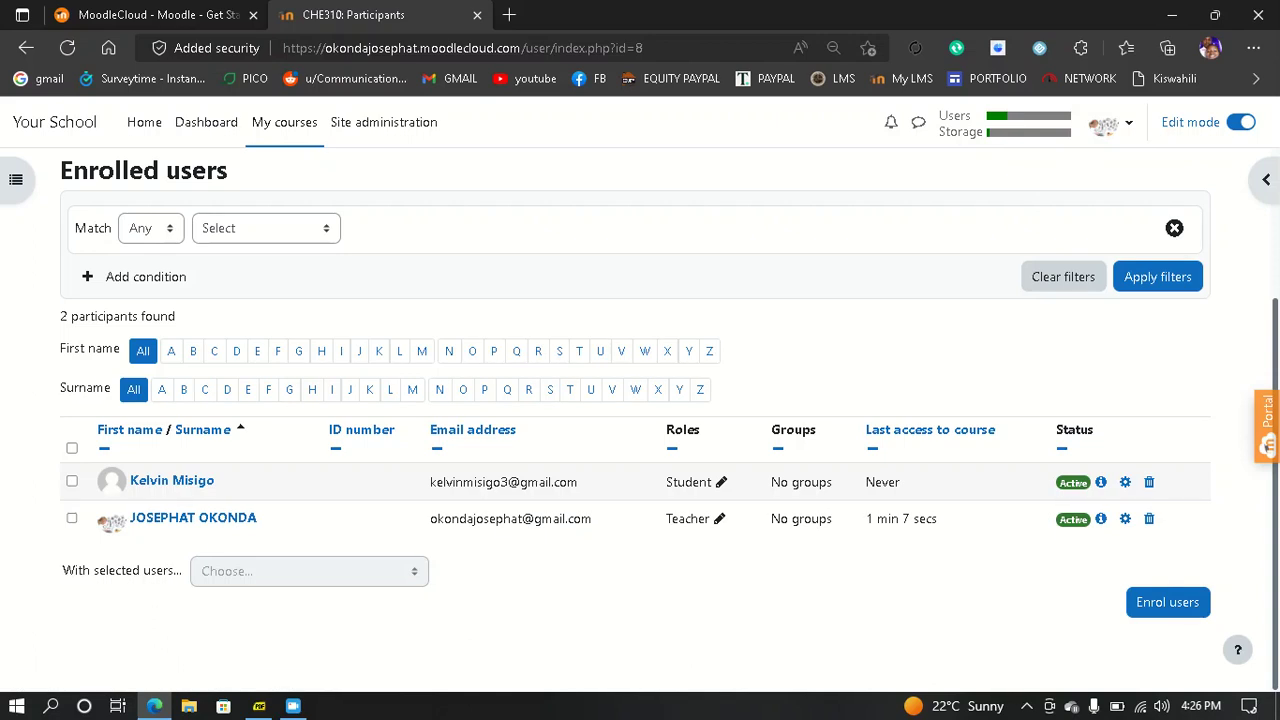
pyautogui.scroll(2, 640, 420)
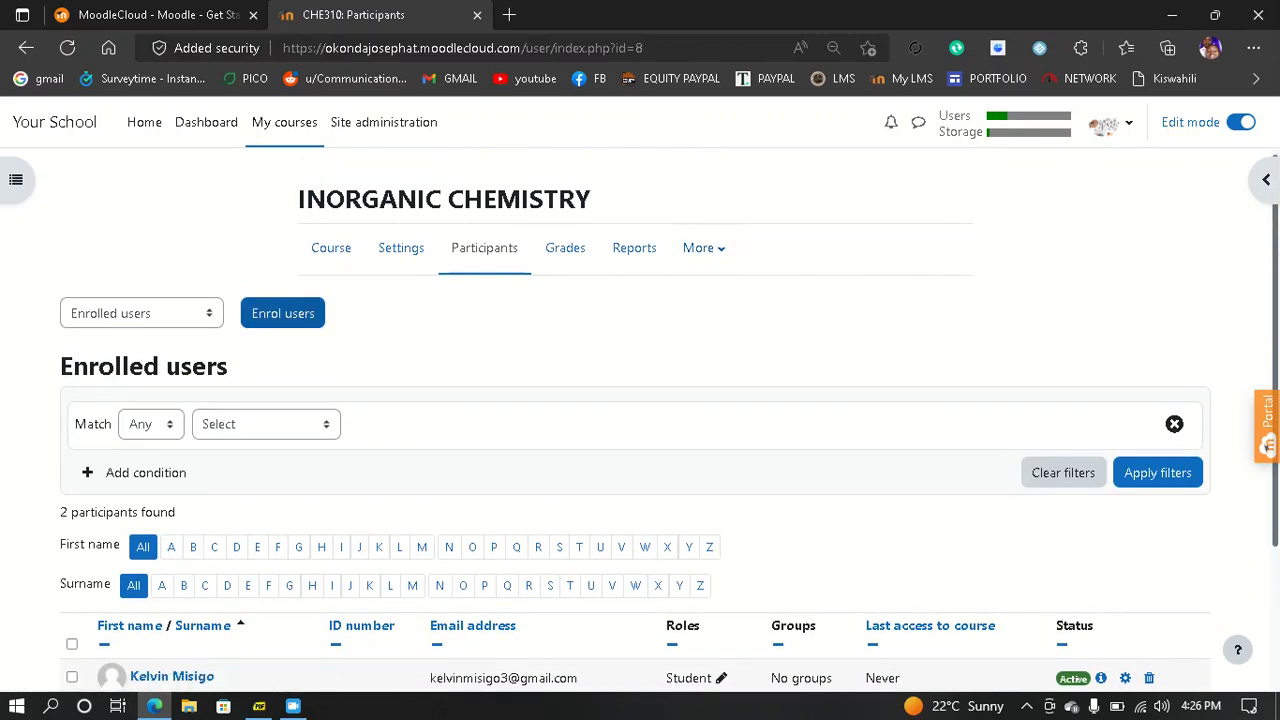
# - Search for the second student by name and enrol them as a Student as well
pyautogui.click(283, 313)
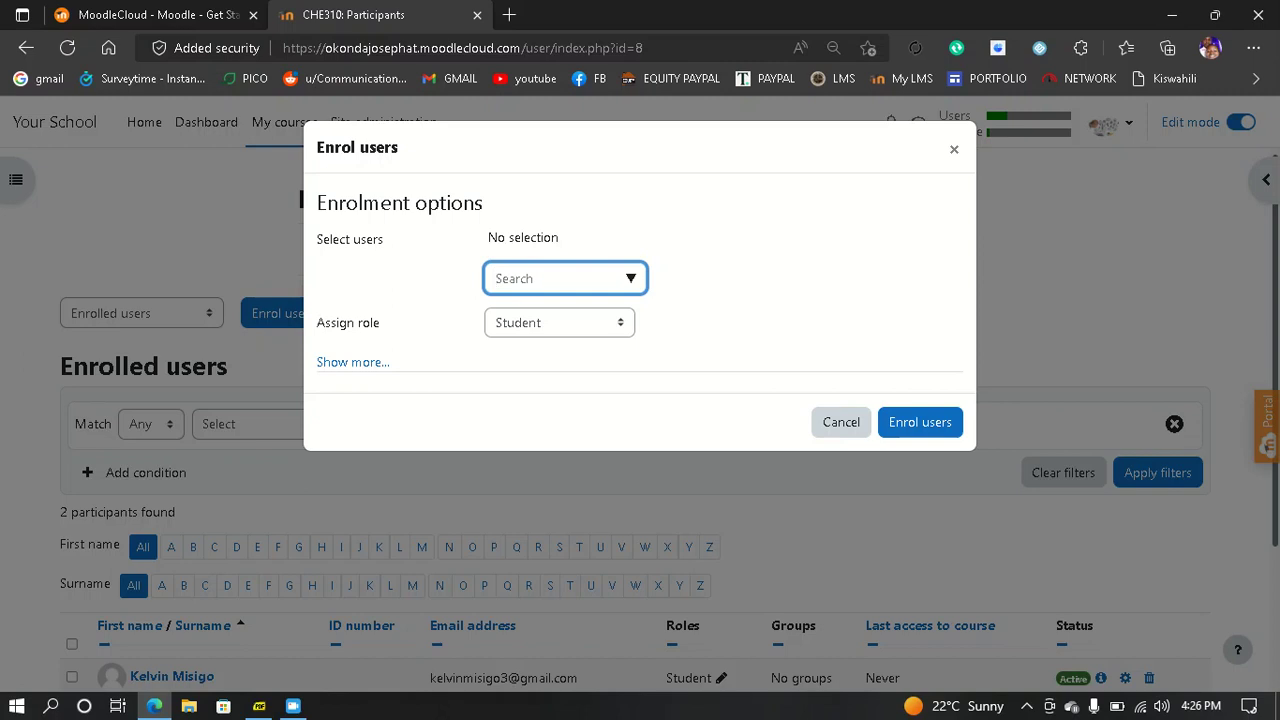
pyautogui.write('VIG')
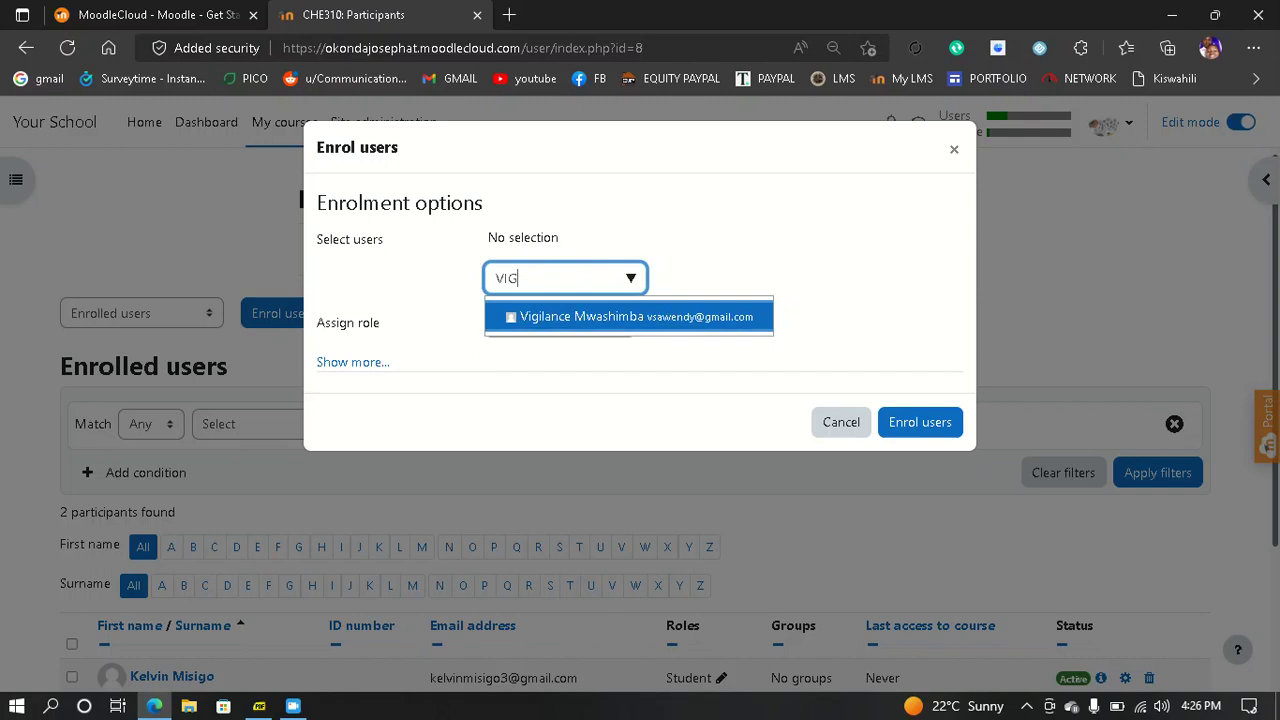
pyautogui.press('Return')
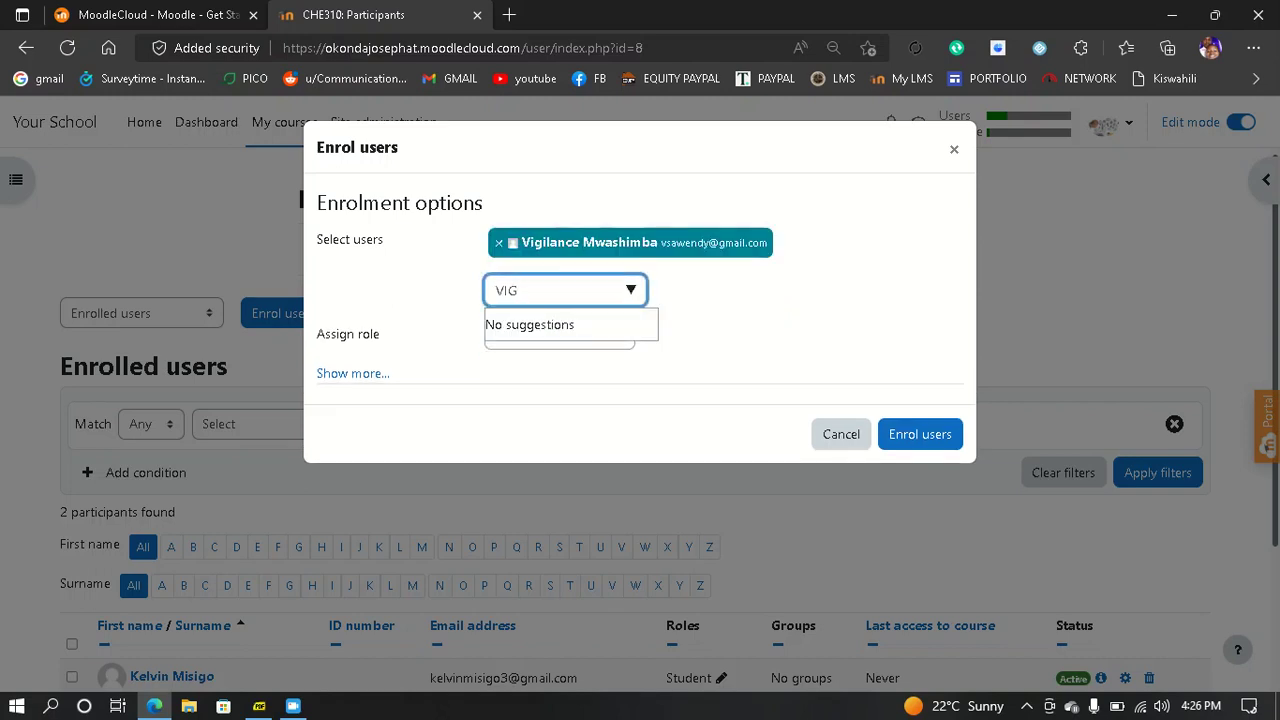
pyautogui.click(920, 434)
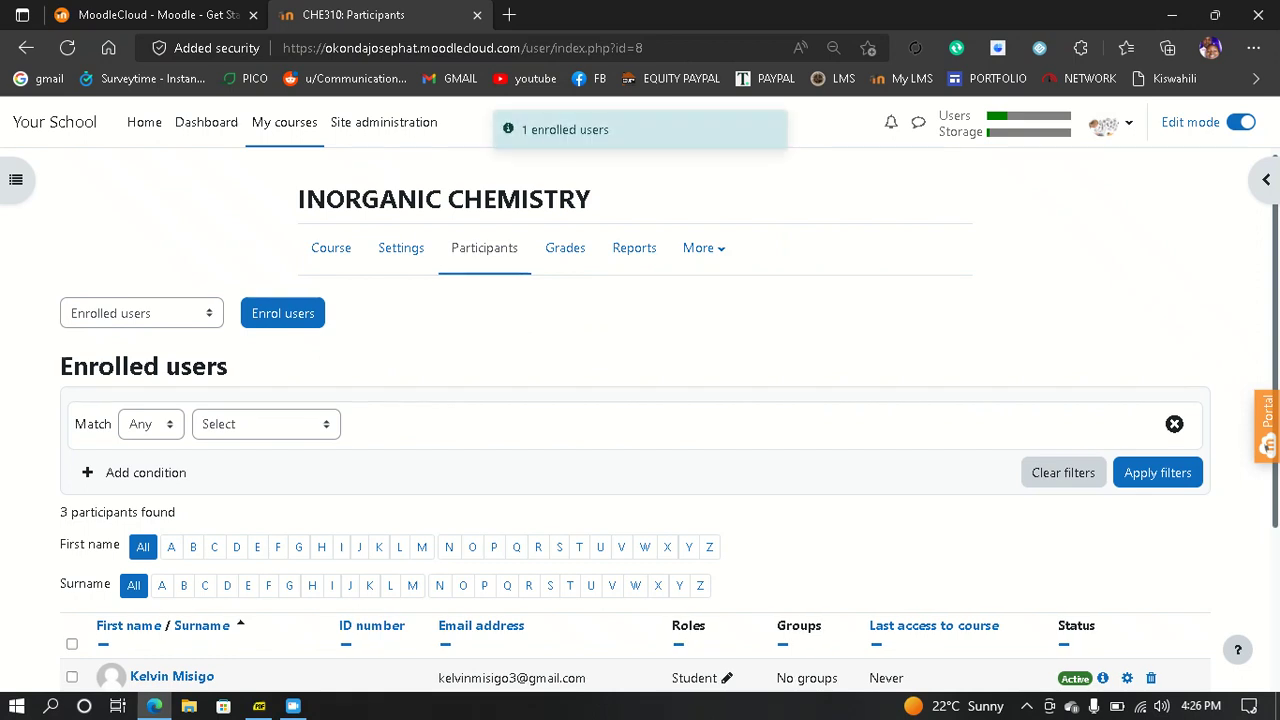
pyautogui.scroll(-3, 640, 420)
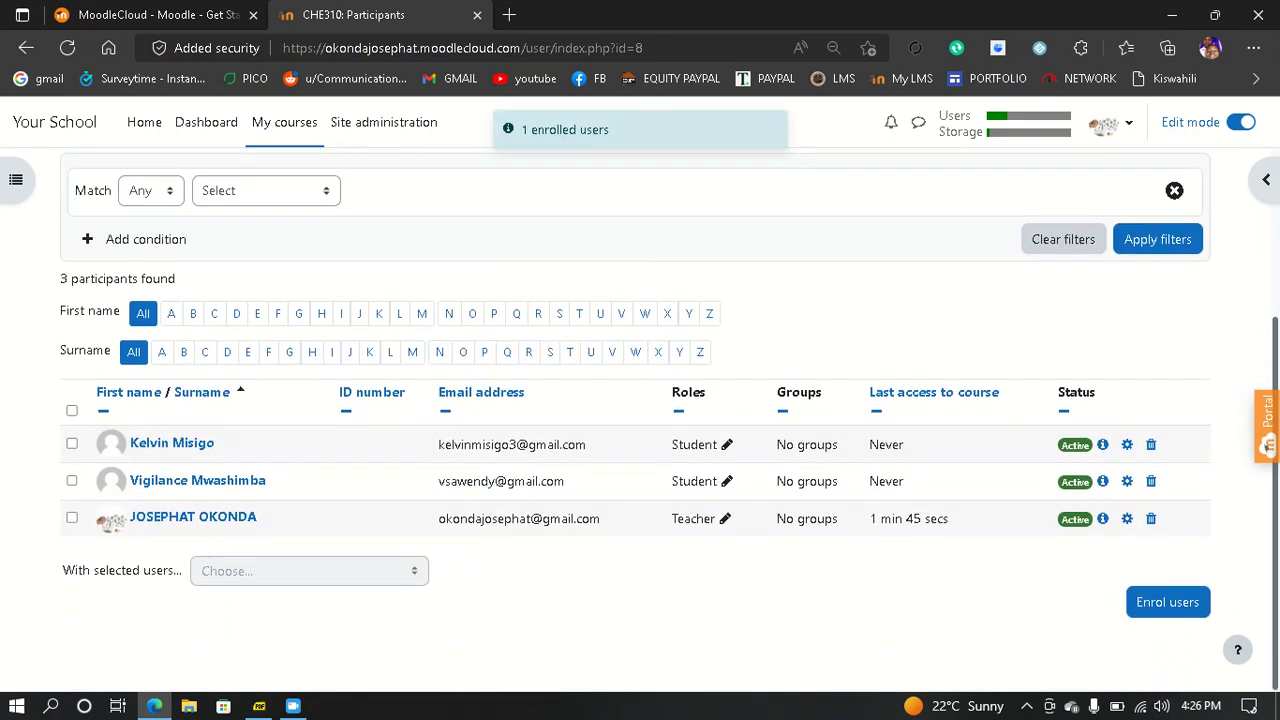